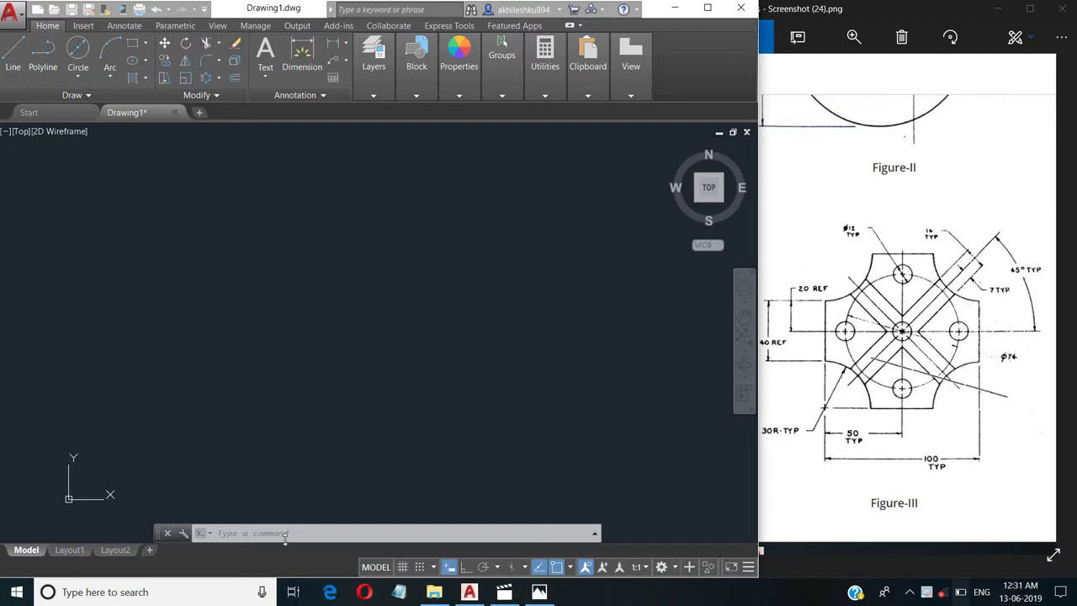
Set LIMITS from 0,0 to 130,130, then ZOOM All to fit that area on screen
click(286, 531)
text(LIM)
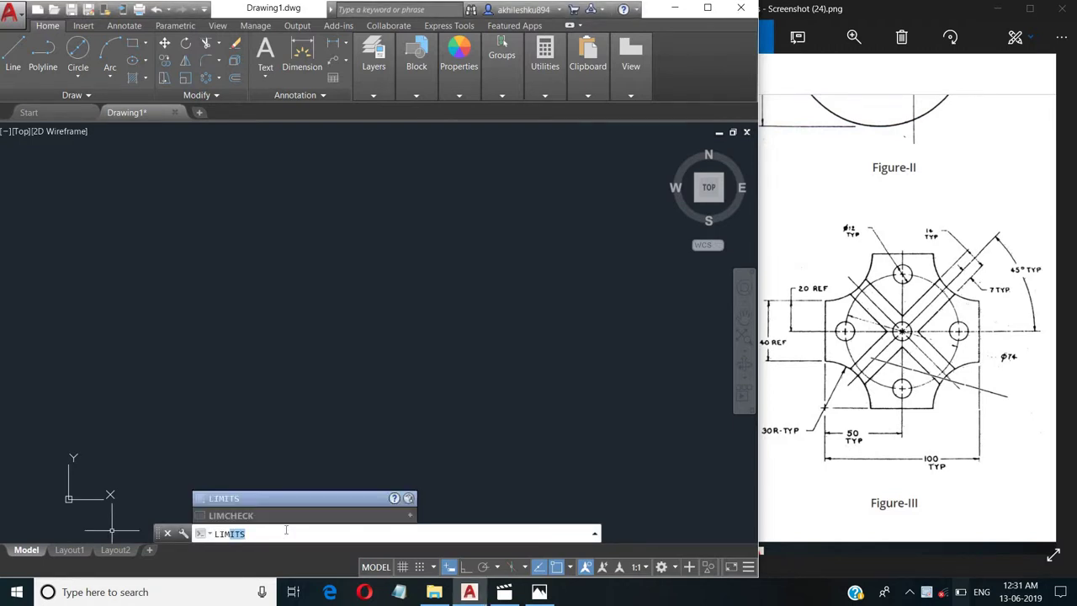
key(Return)
key(Return)
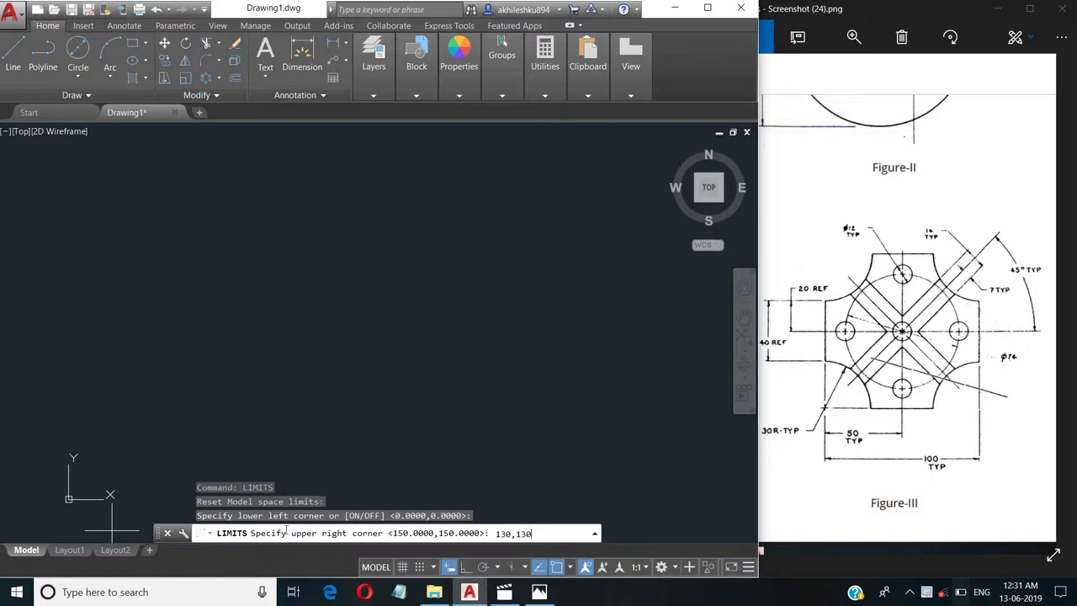
key(Return)
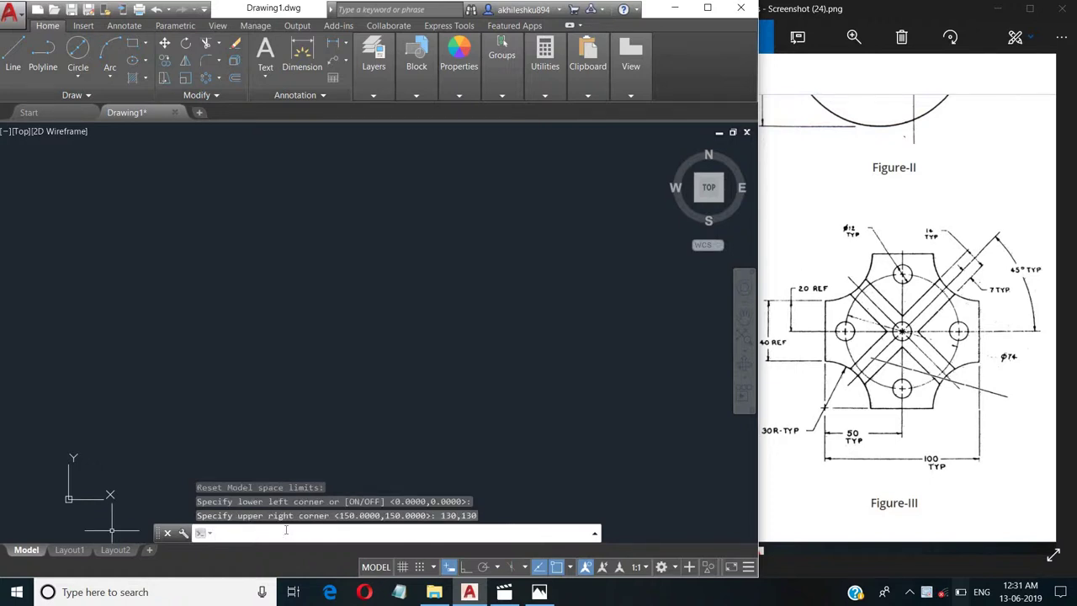
text(zoom)
key(Return)
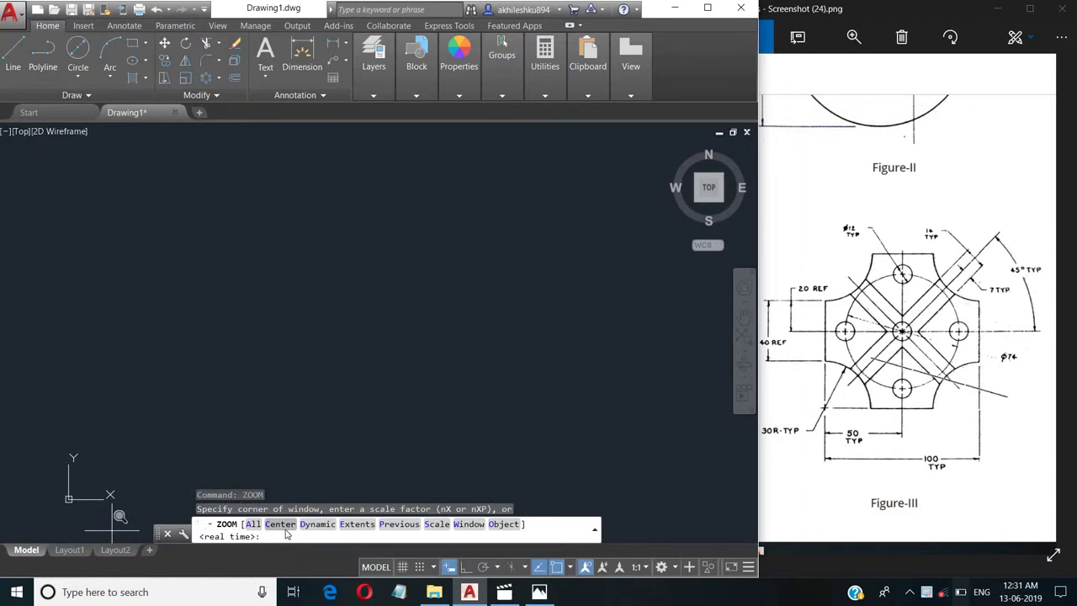
text(a)
key(Return)
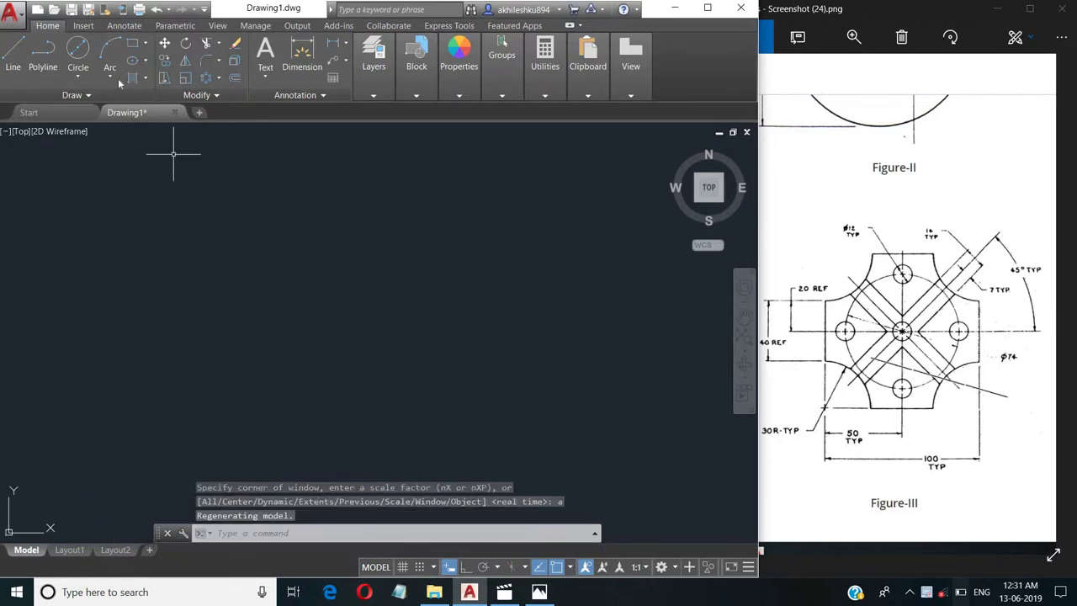
Draw a 100 by 100 rectangle from an upper-left corner and pan it up into view
click(145, 43)
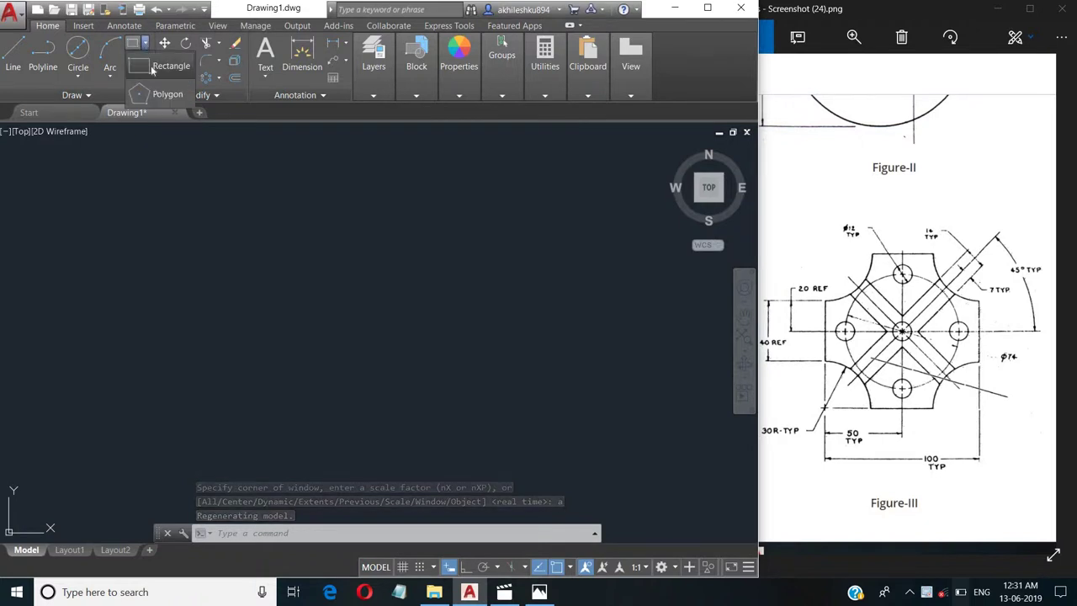
click(250, 531)
text(REC)
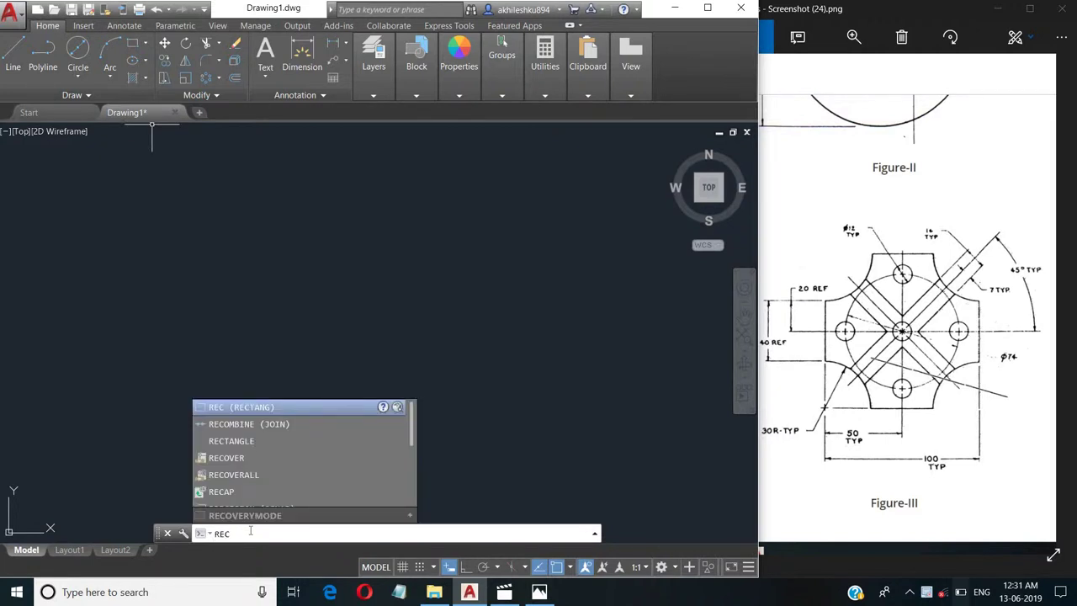
click(250, 440)
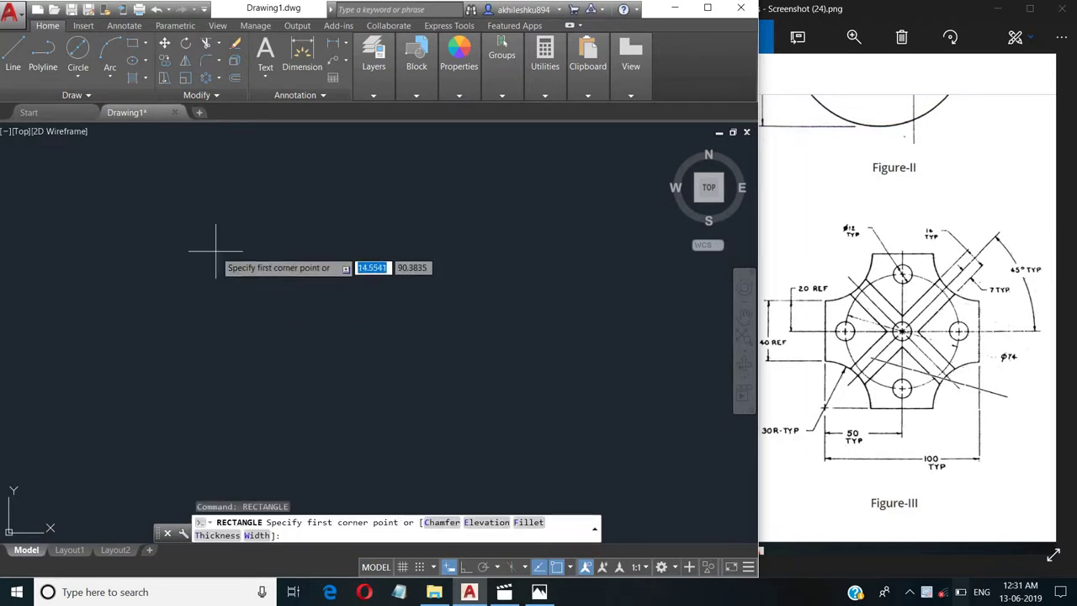
click(193, 201)
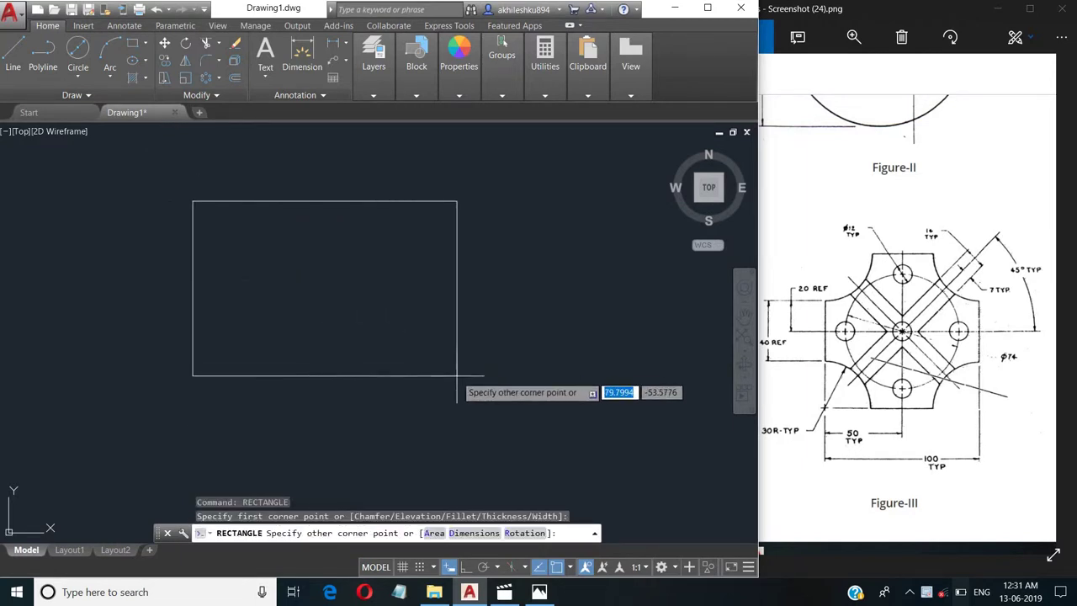
click(474, 533)
text(1)
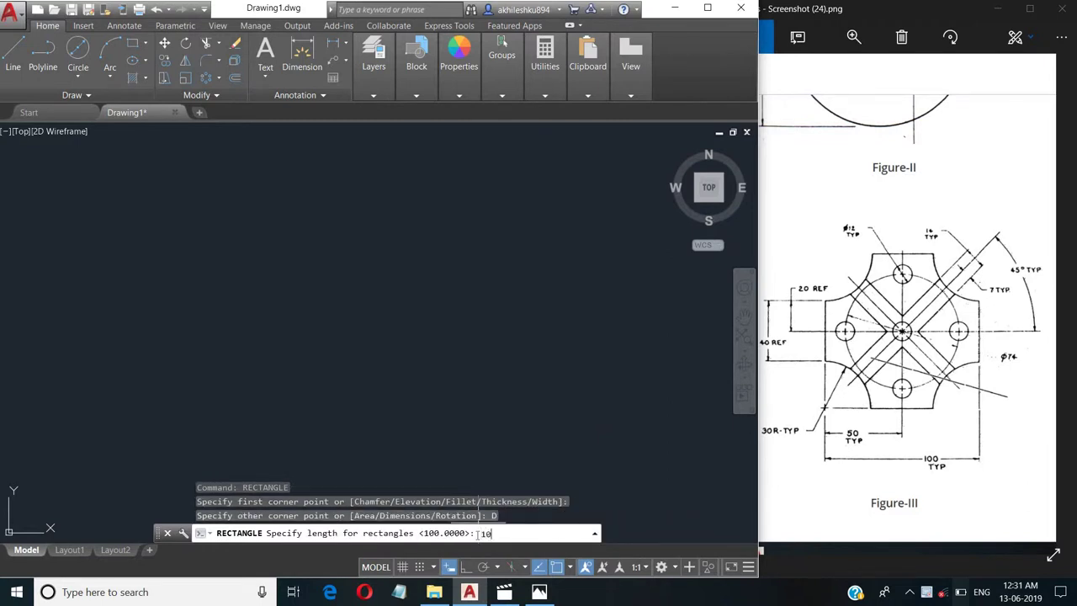
text(0)
key(Return)
text(1)
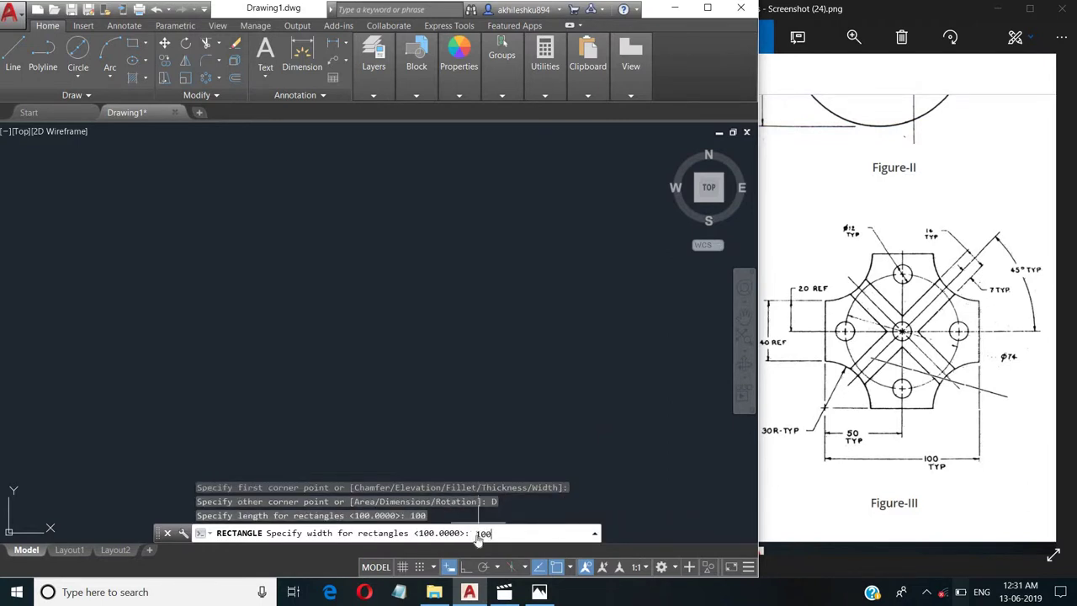
key(Return)
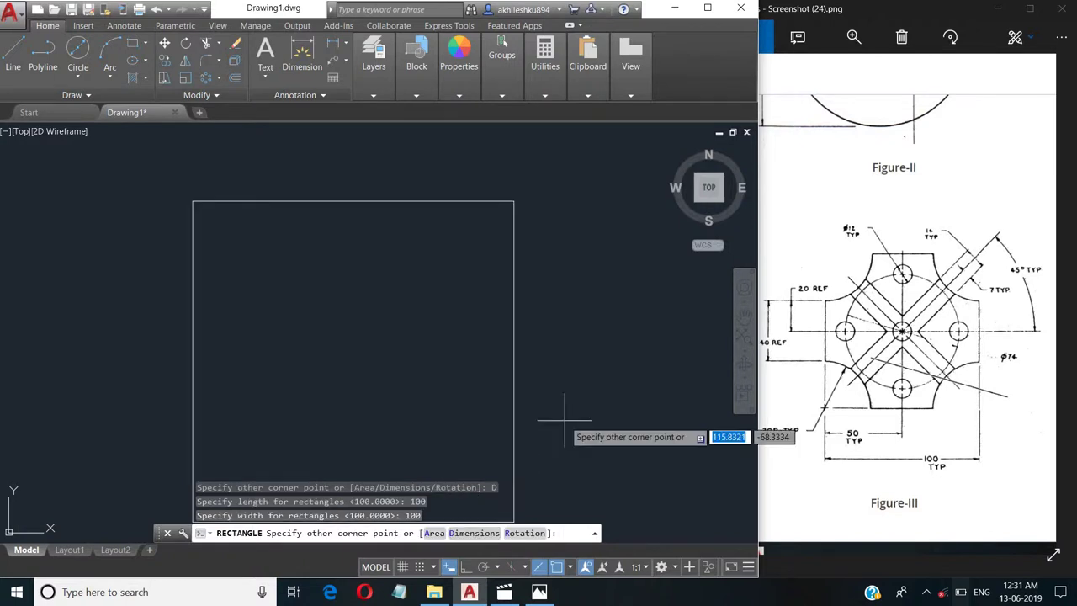
click(565, 420)
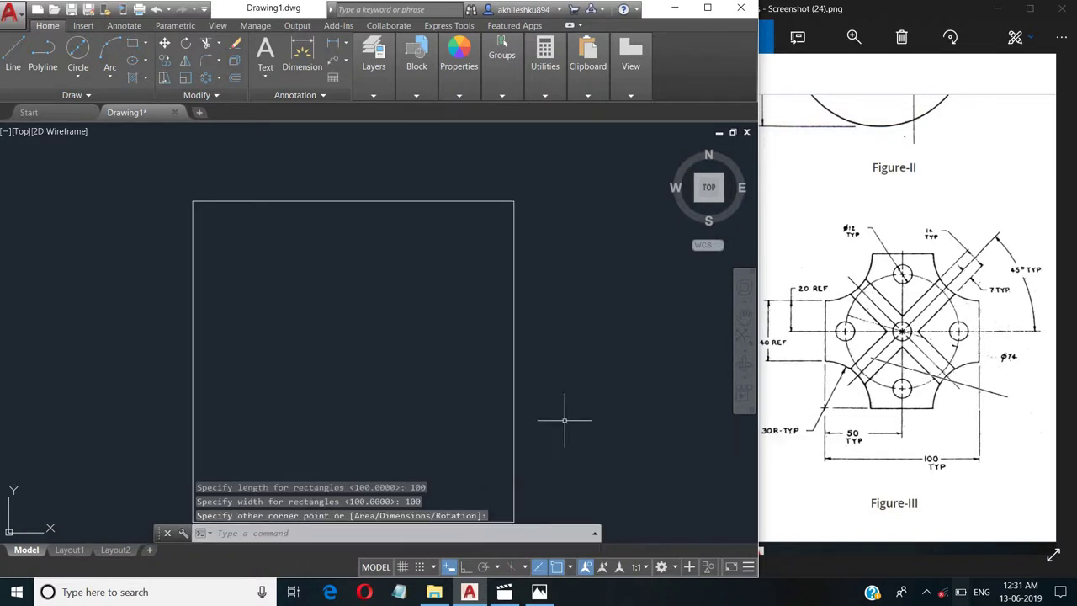
click(744, 317)
drag(620, 380, 618, 342)
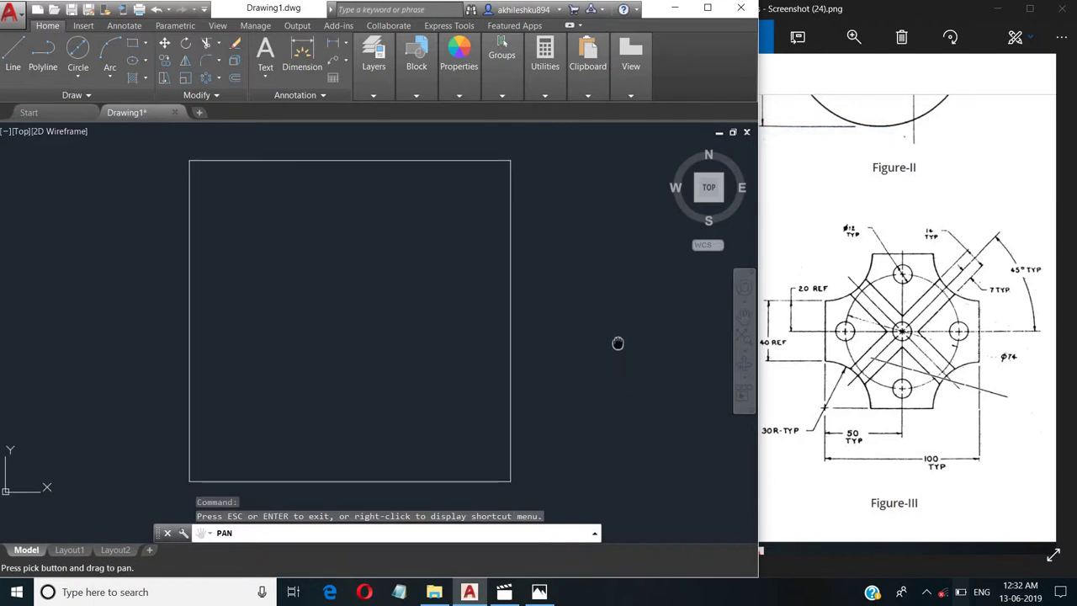
right_click(618, 341)
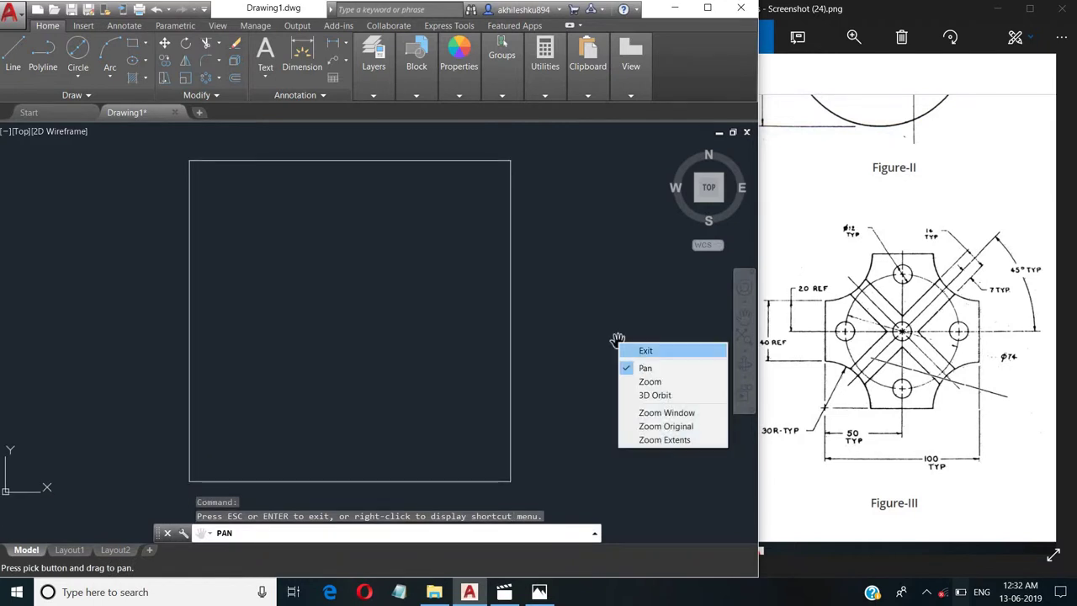
click(644, 351)
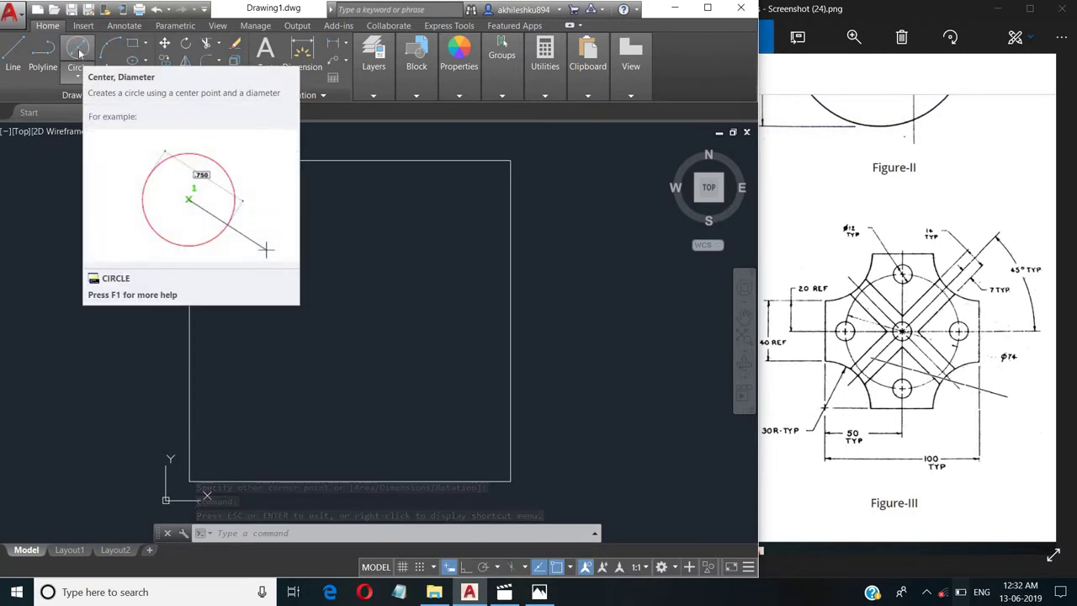
Draw a Center, Radius circle of radius 30 snapped to the square's top-right corner
click(77, 75)
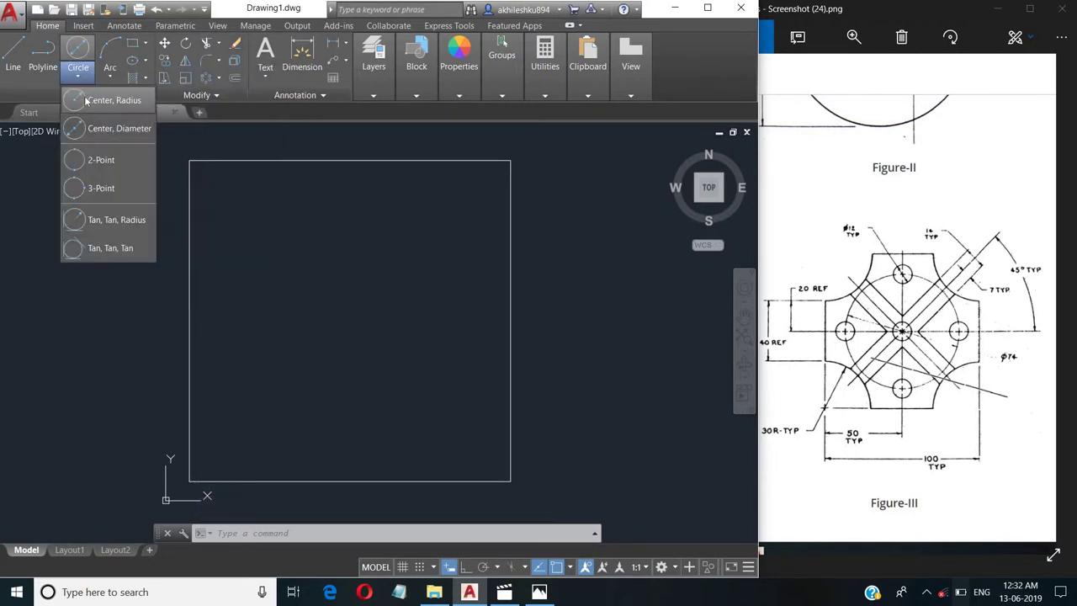
click(88, 101)
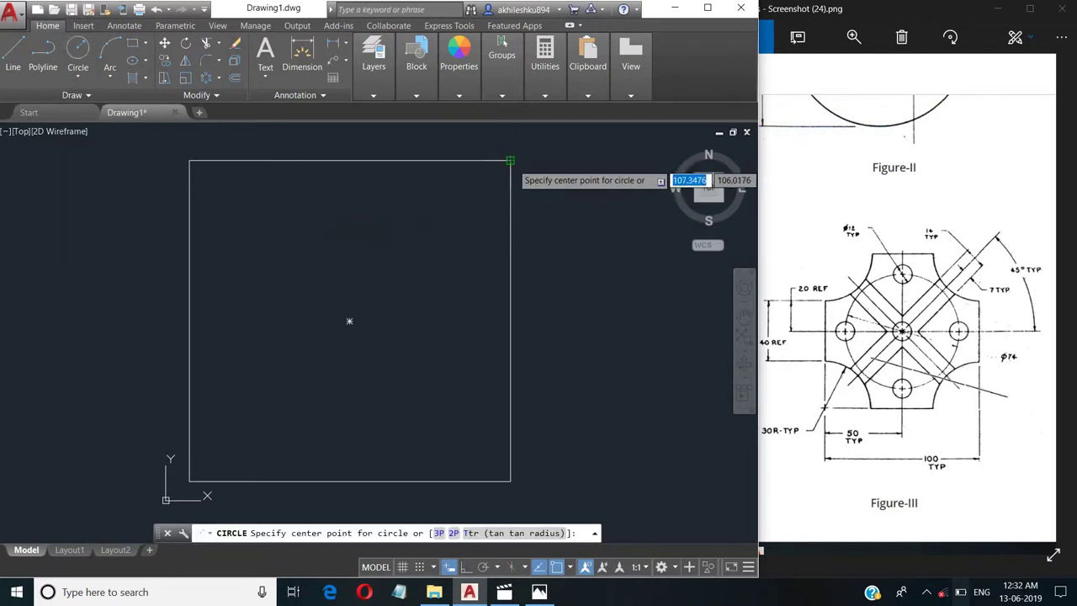
click(510, 159)
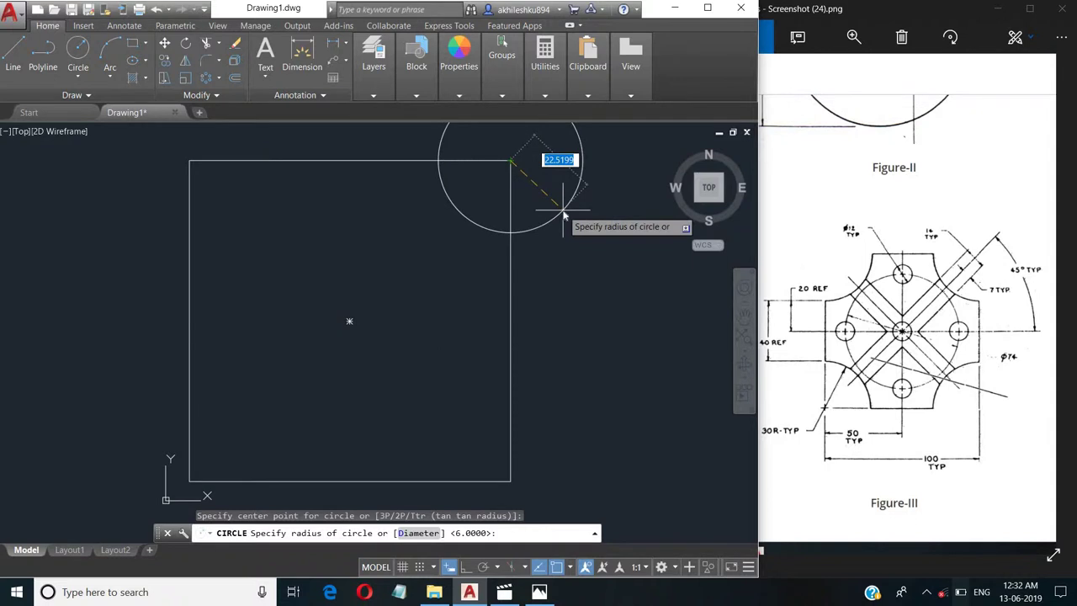
text(30)
key(Return)
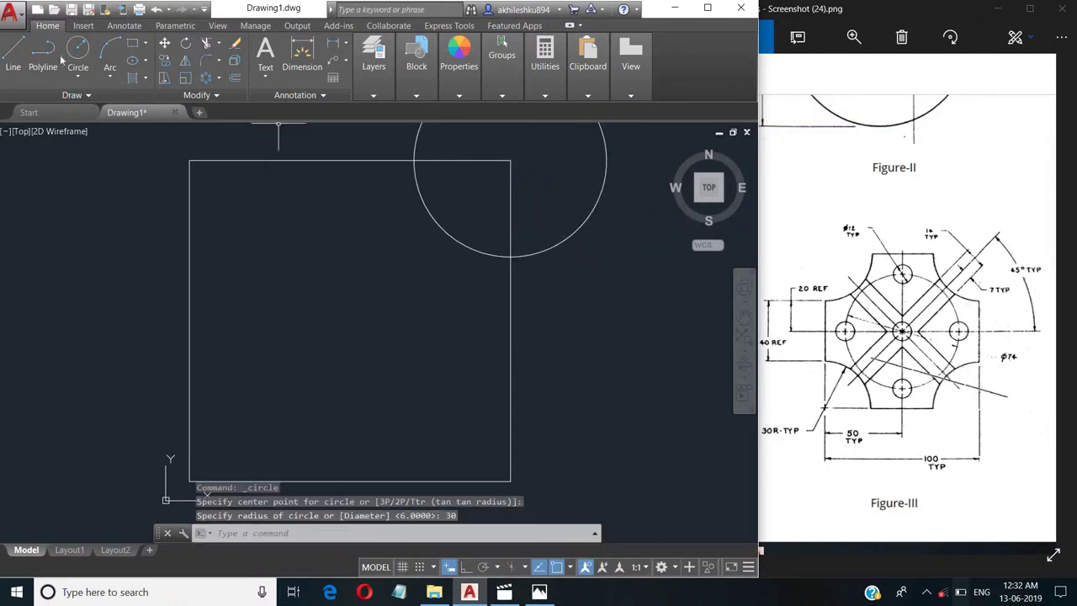
click(206, 77)
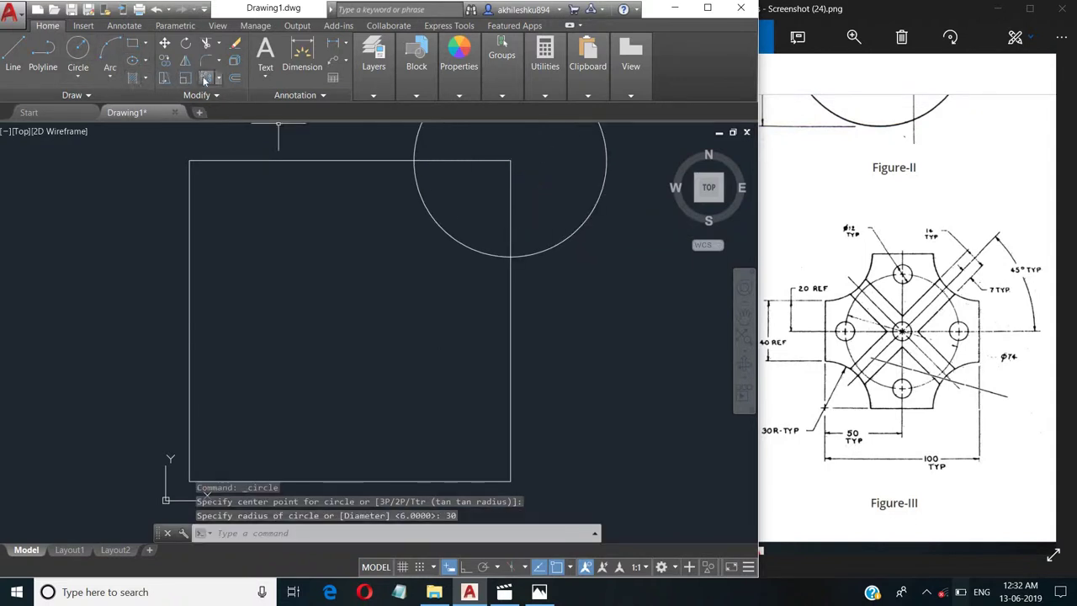
Polar-array the R30 circle about the square's centre into 4 items, one per corner
click(439, 227)
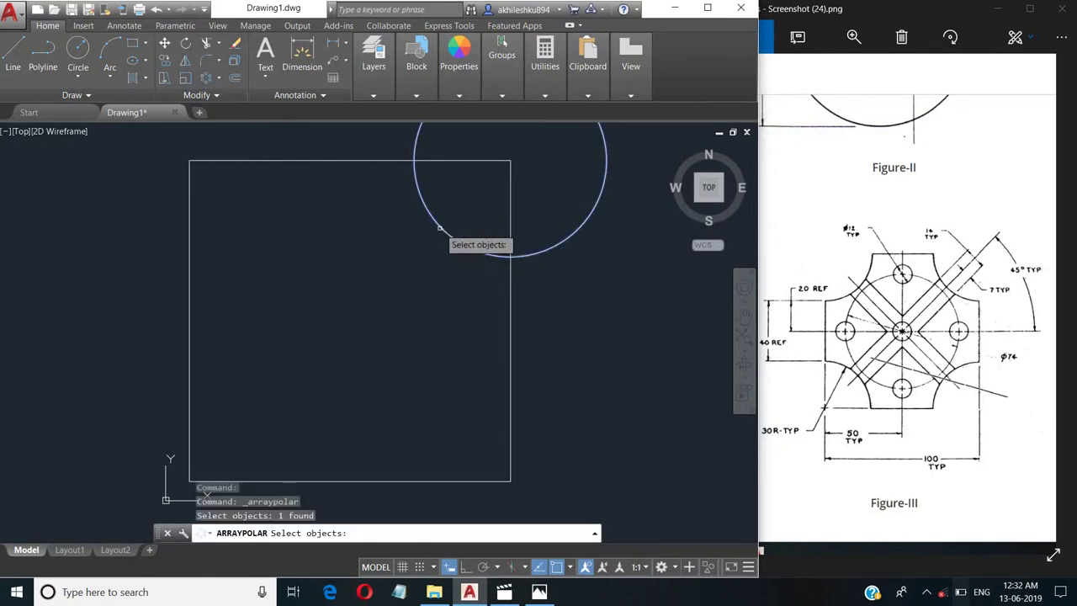
key(Return)
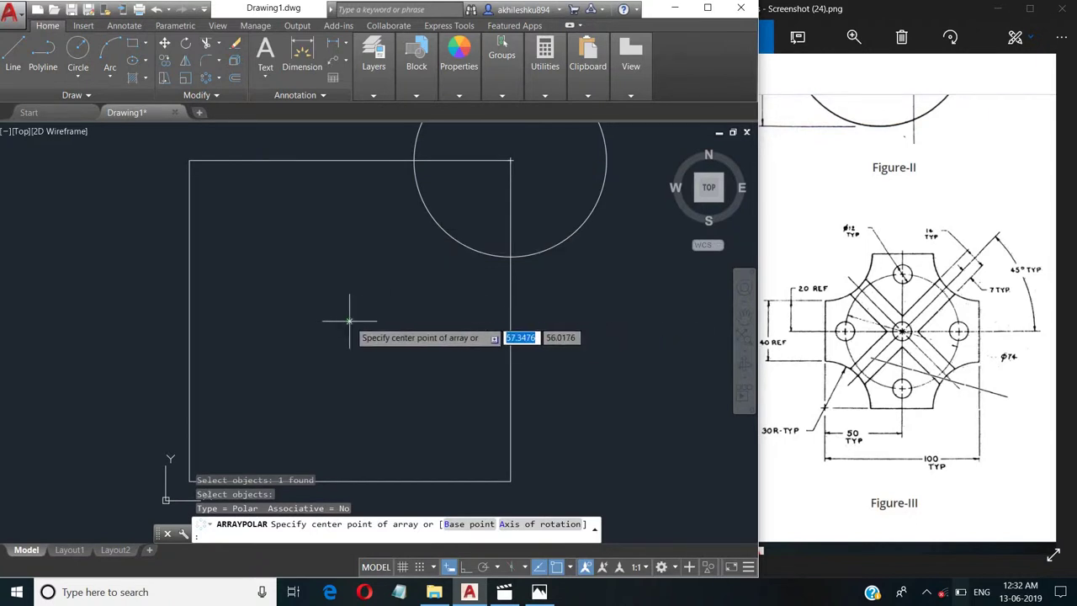
click(349, 321)
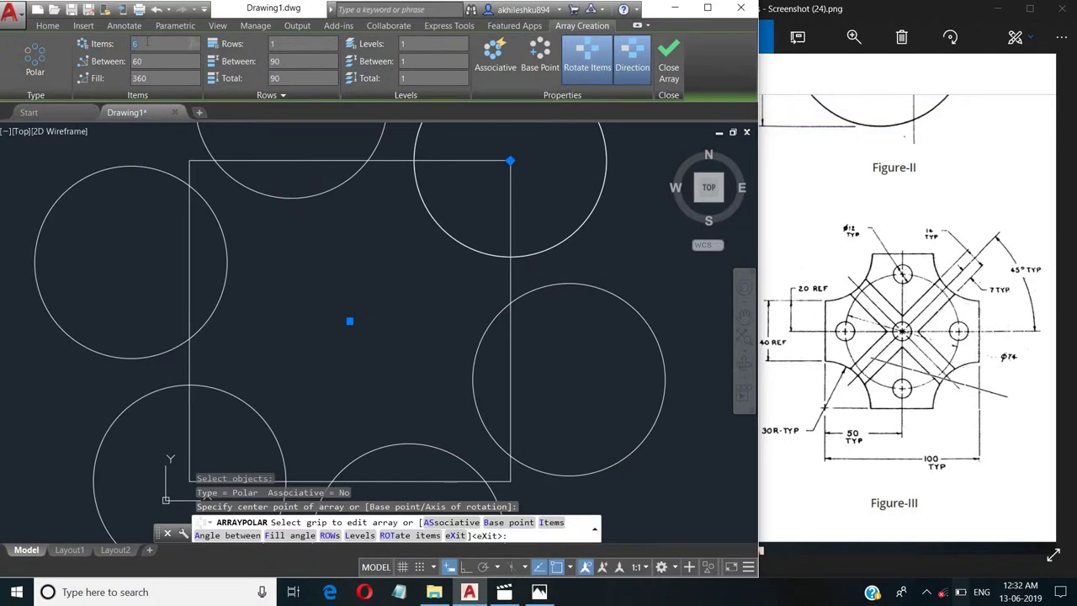
text(4)
key(Return)
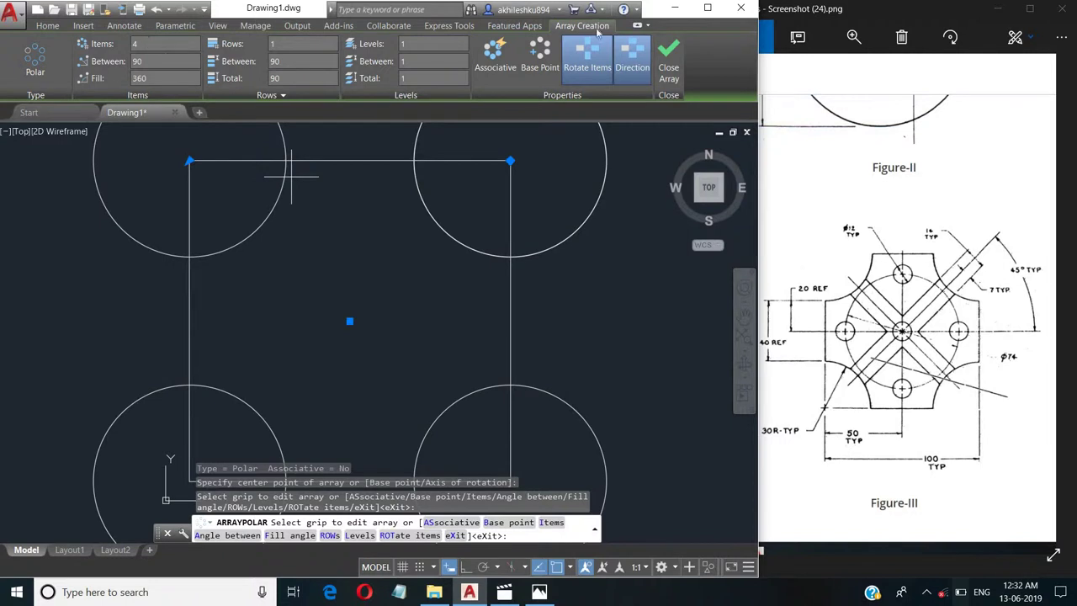
click(666, 64)
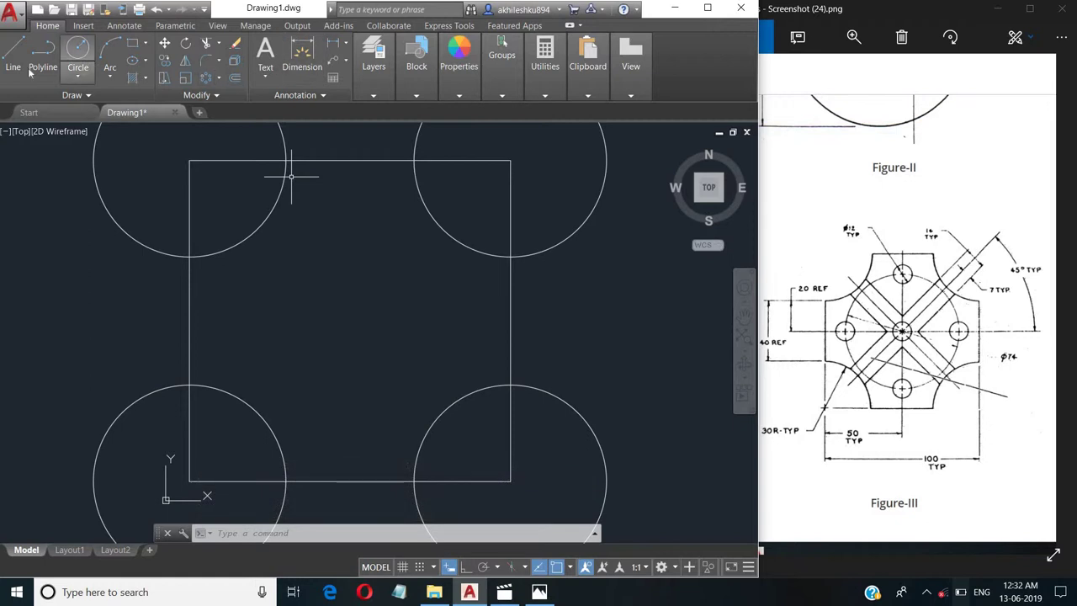
Set the current linetype to the dashed ACAD_ISO02W100
click(458, 92)
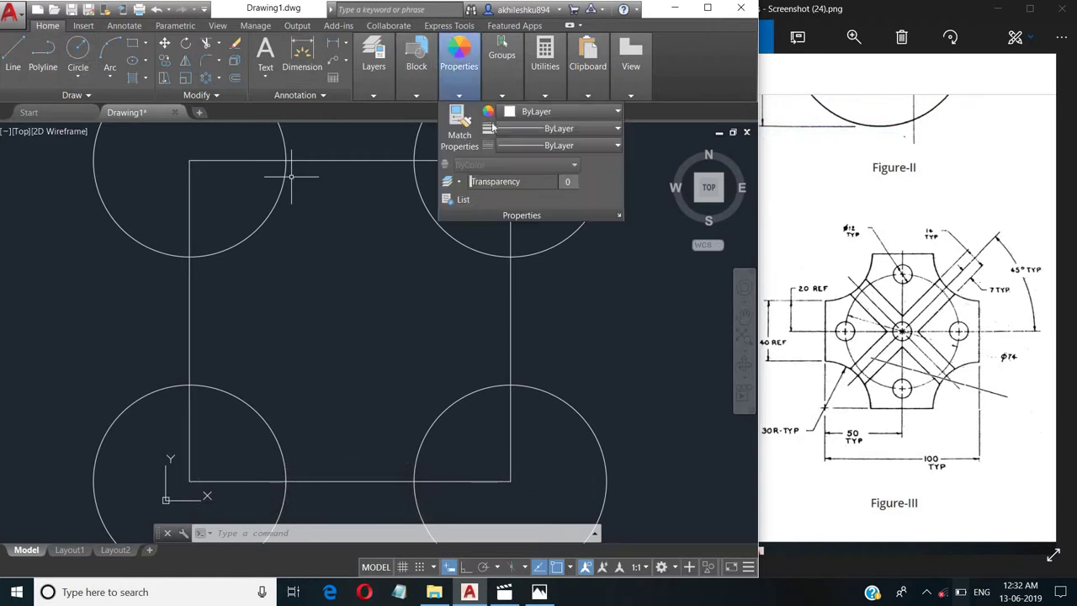
click(535, 146)
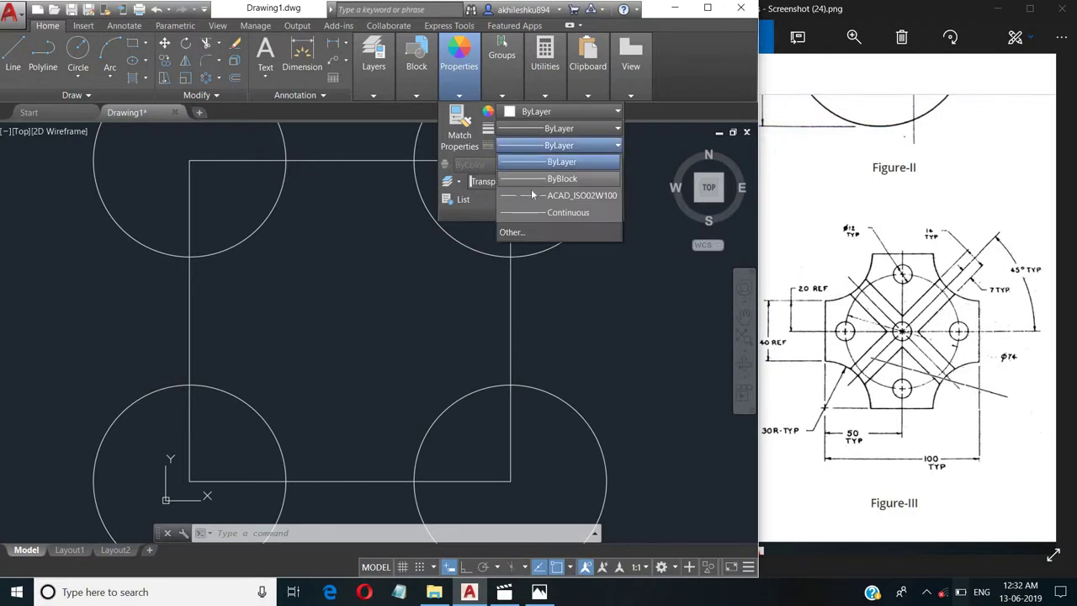
click(530, 194)
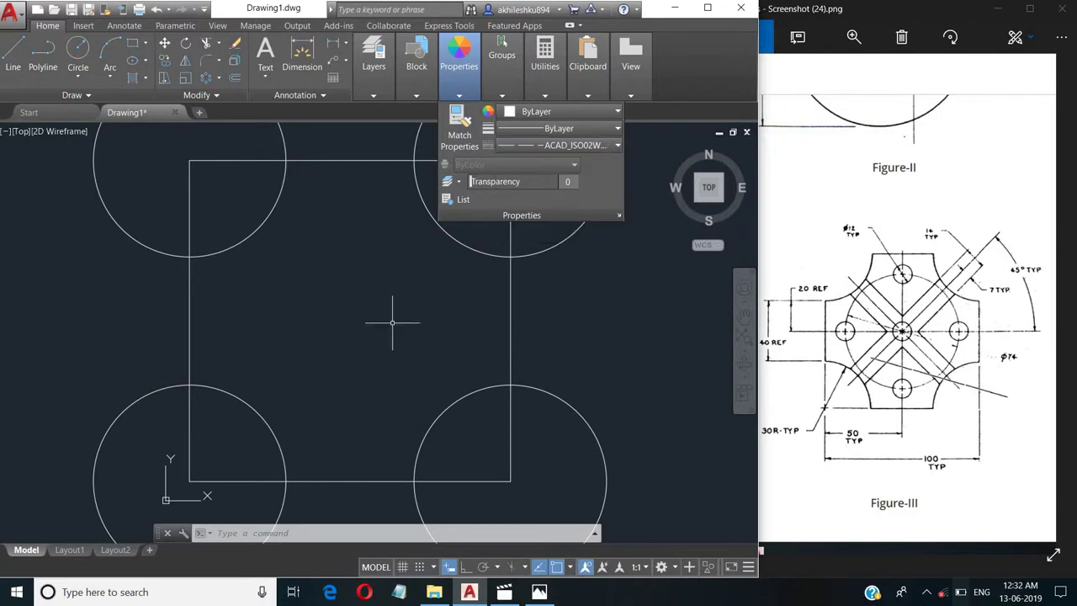
click(361, 355)
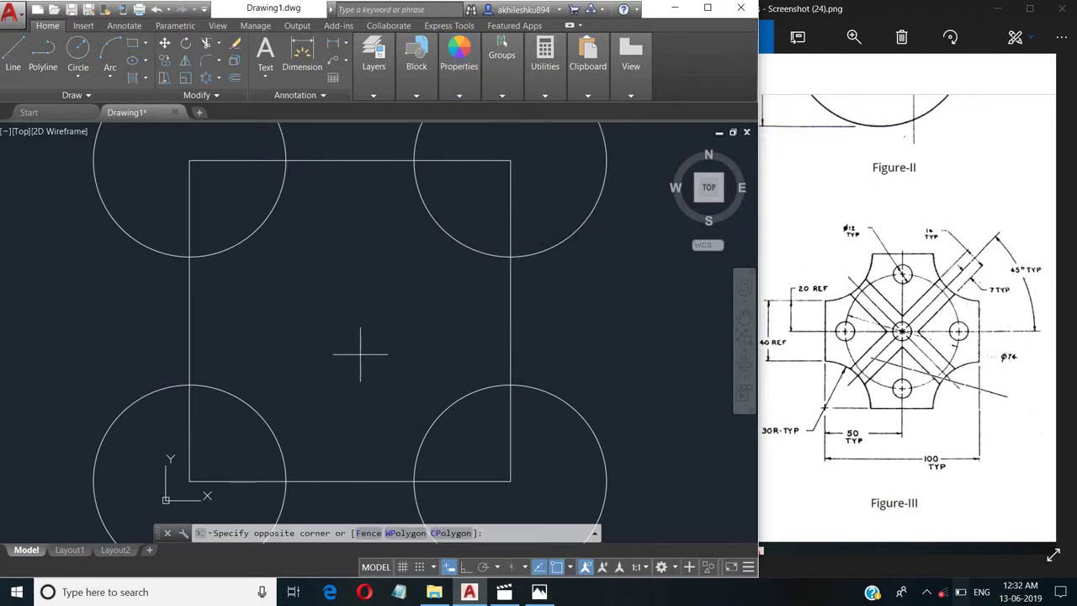
Draw both dashed corner-to-corner diagonals, plus a duplicate lower-left to upper-right line
click(17, 59)
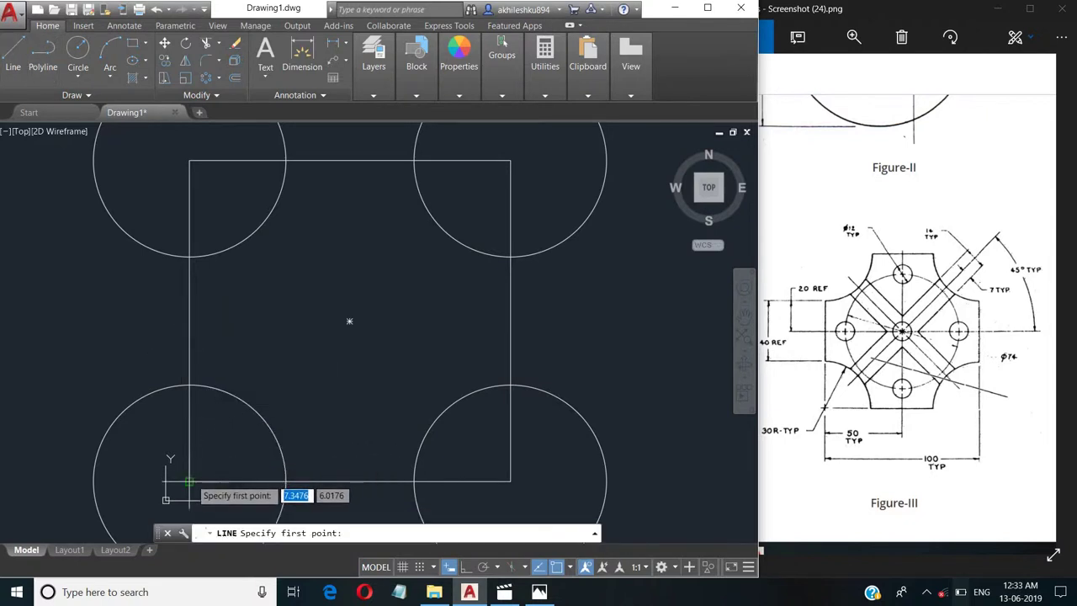
click(189, 481)
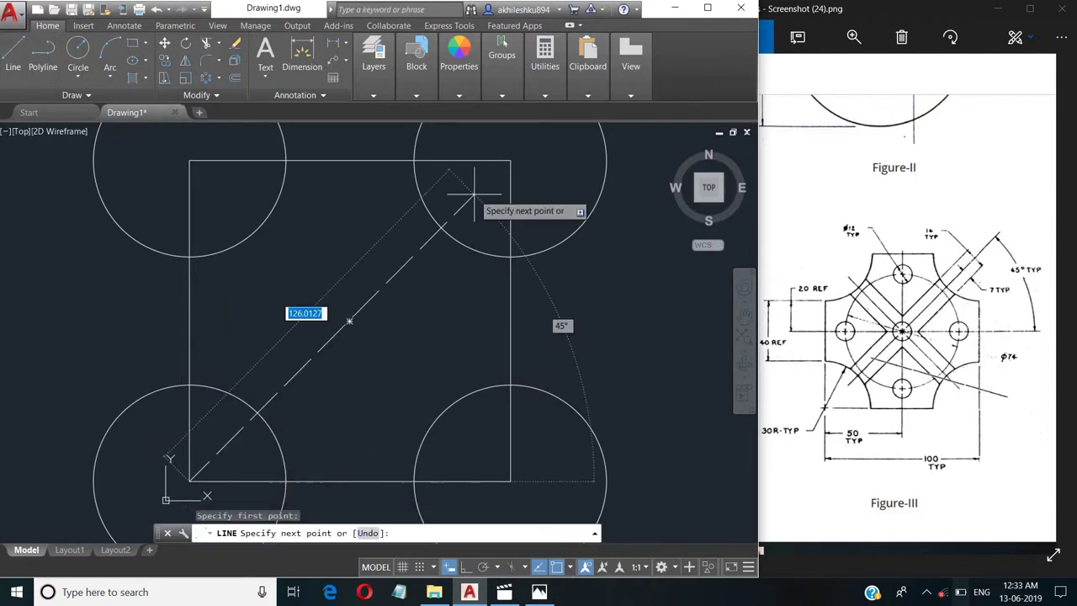
click(507, 163)
key(Return)
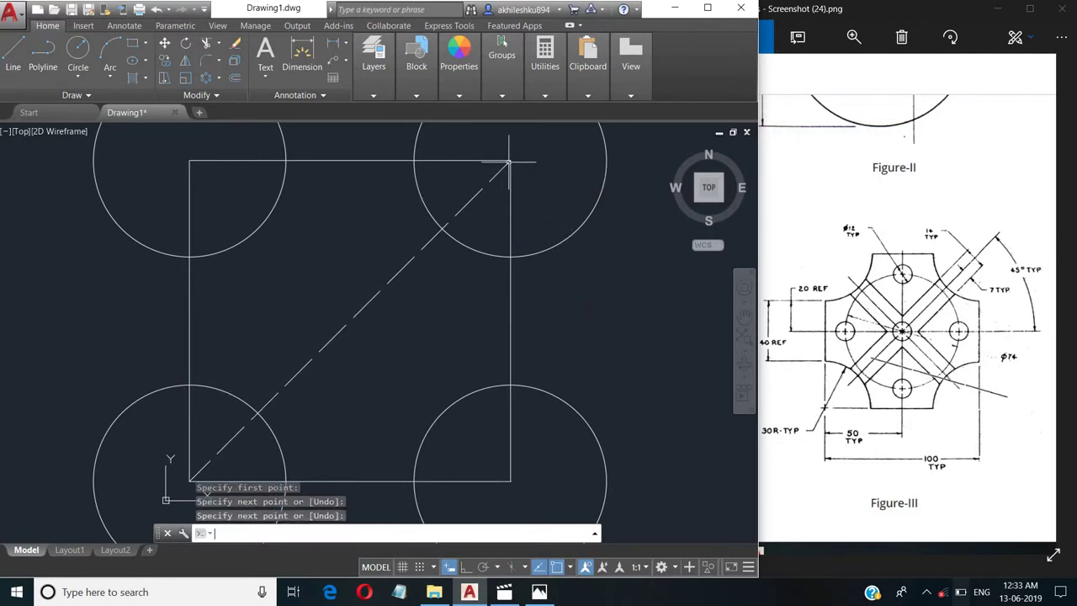
click(13, 55)
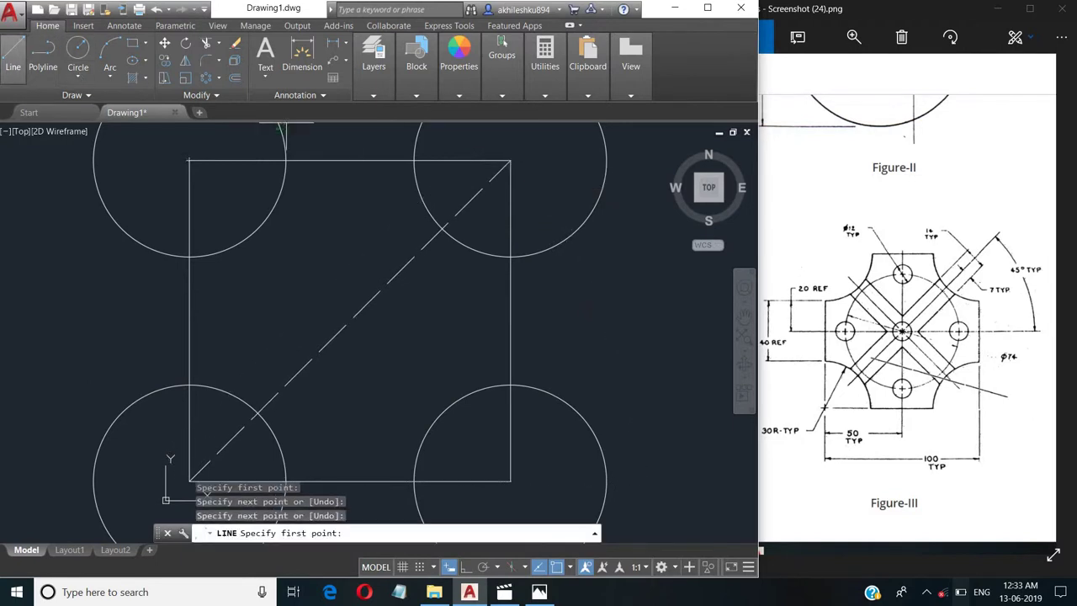
click(190, 160)
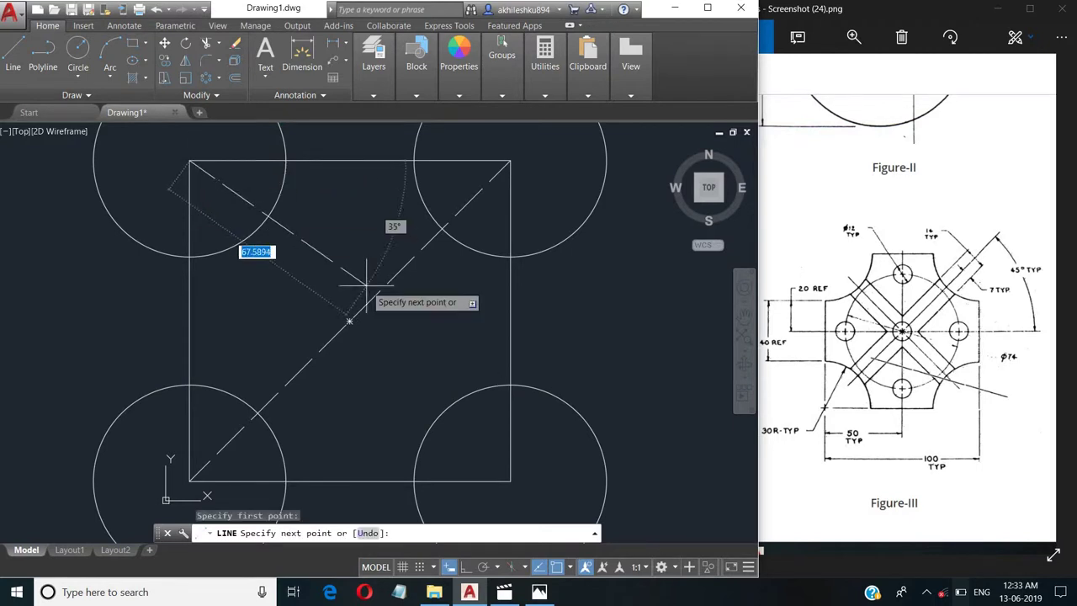
click(510, 482)
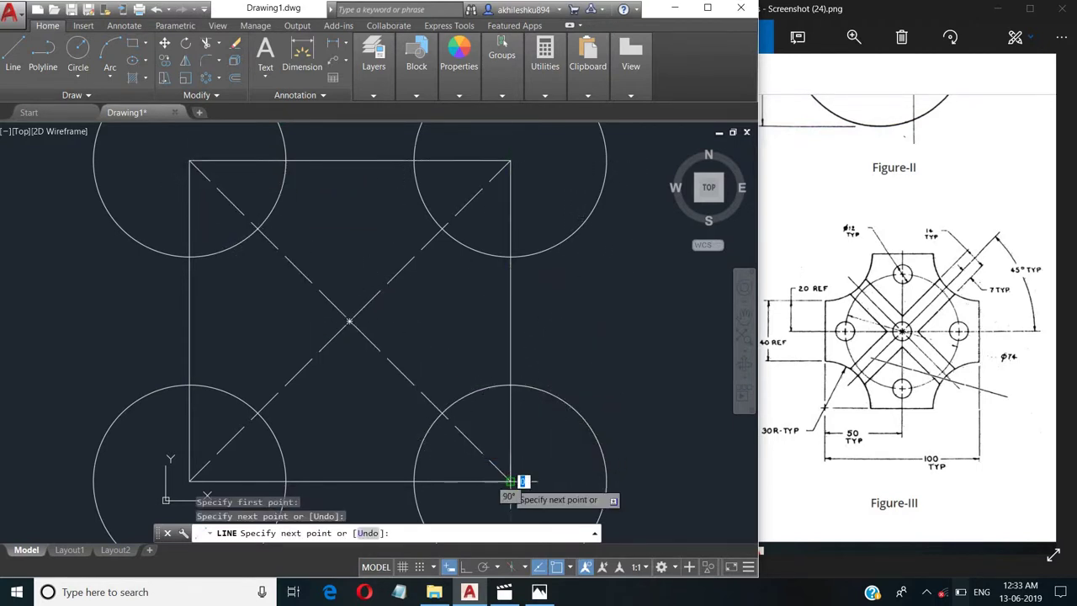
key(Return)
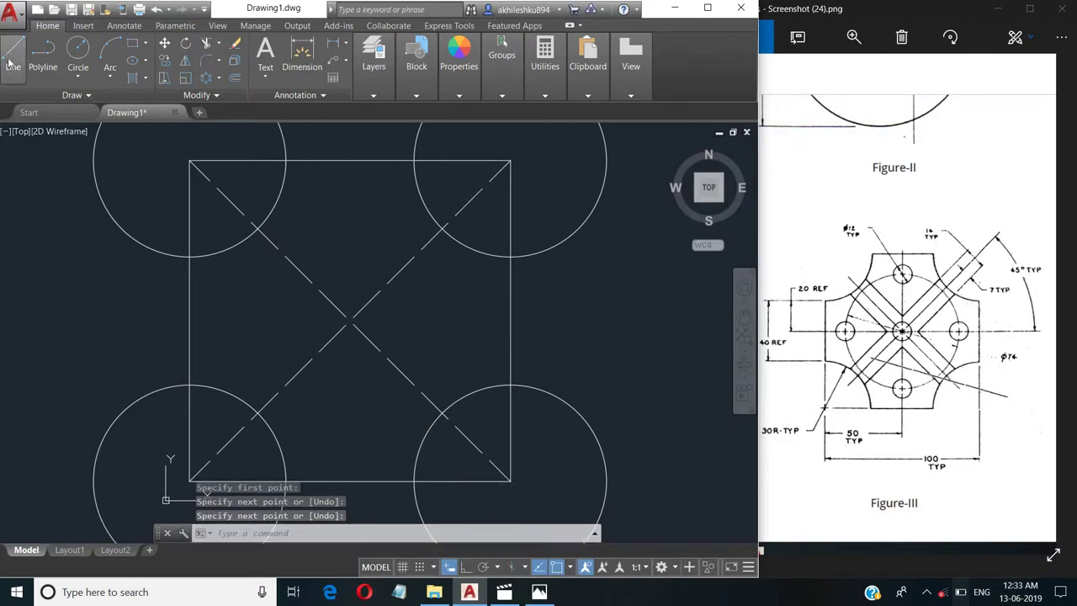
click(13, 55)
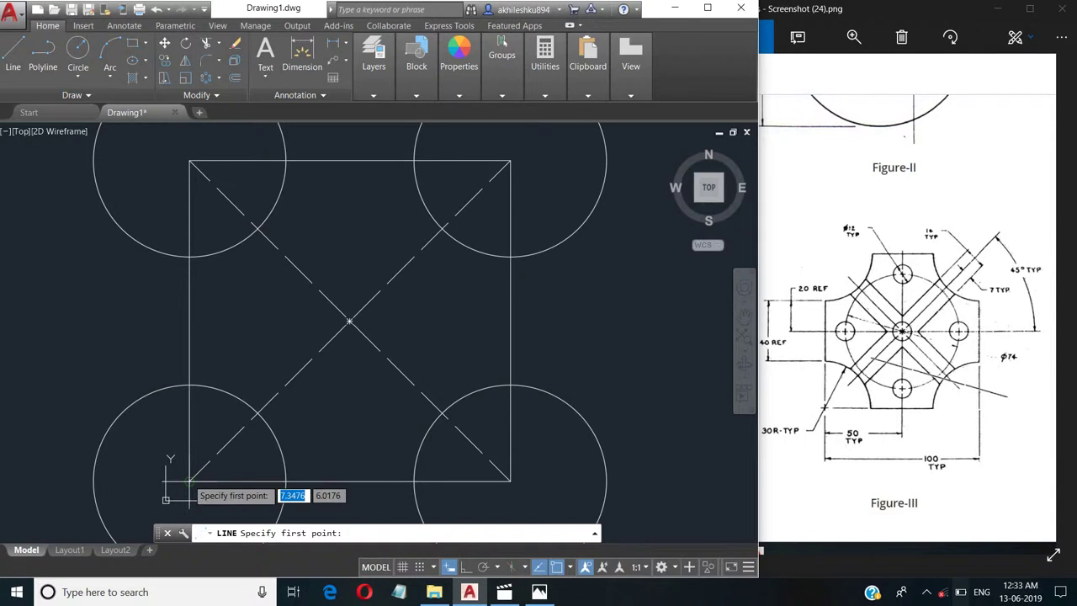
click(189, 481)
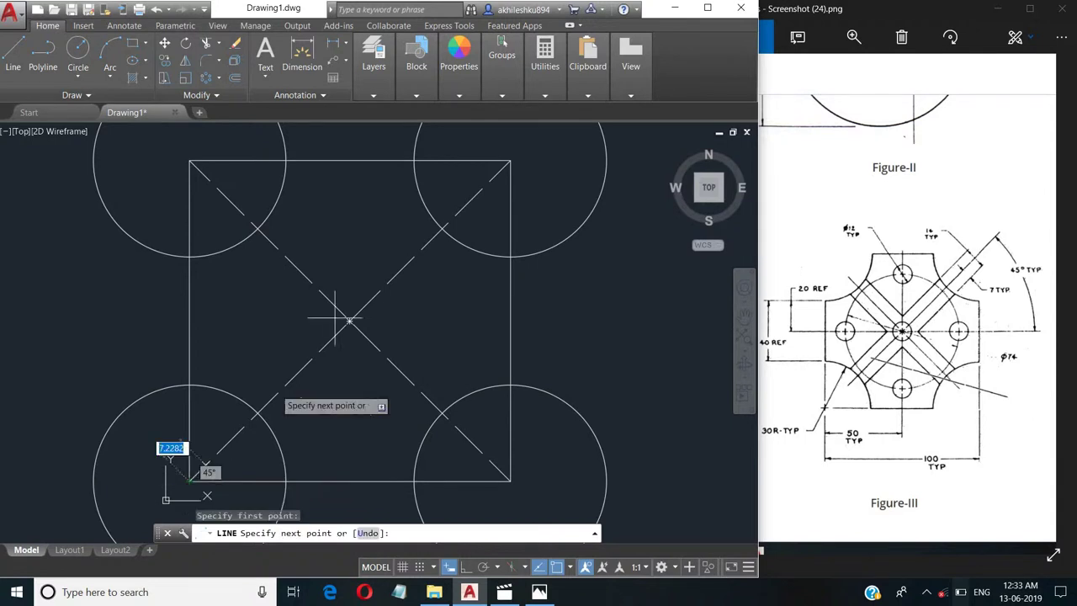
click(510, 160)
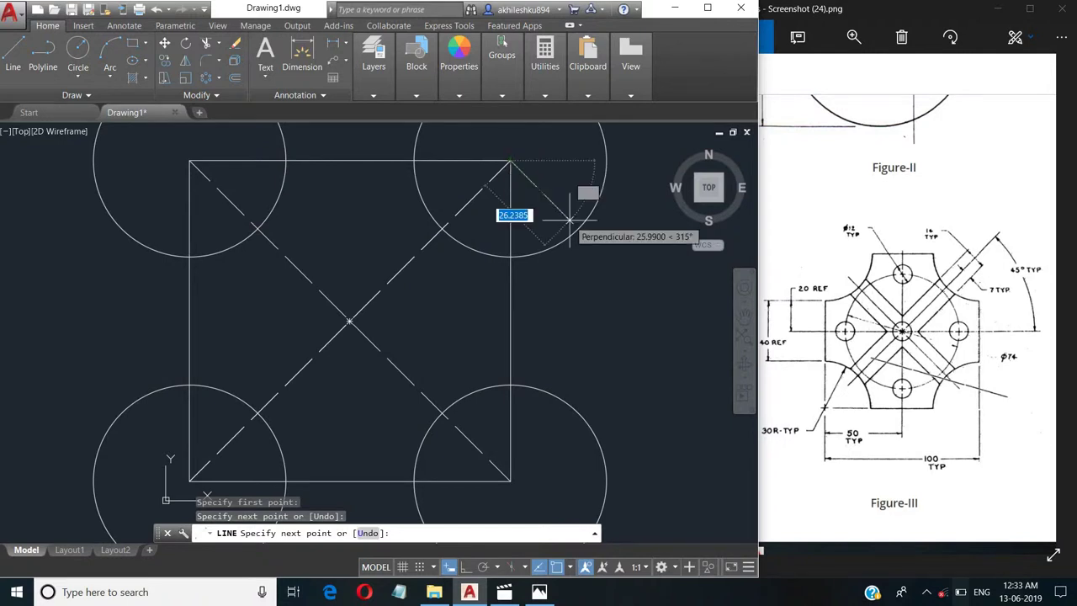
Undo the duplicate dashed line and reset the current linetype to ByLayer
right_click(617, 304)
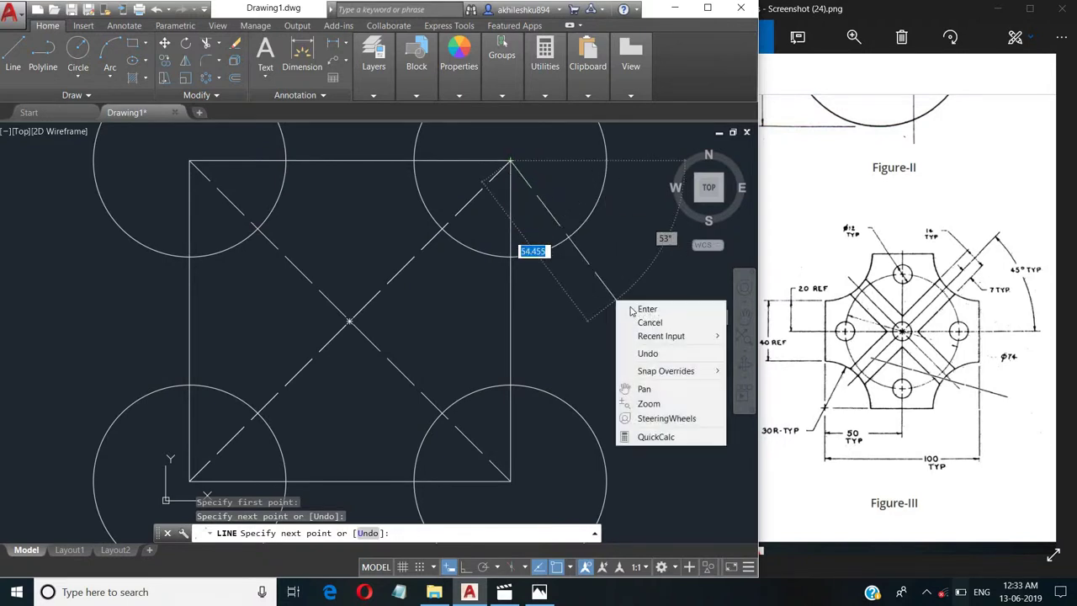
click(629, 306)
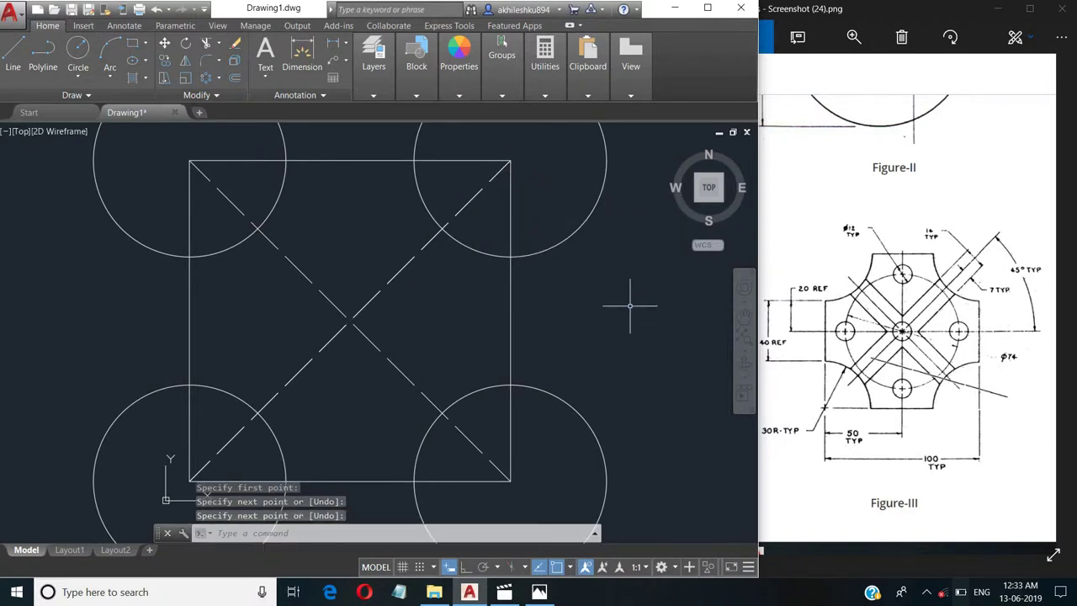
key(ctrl+z)
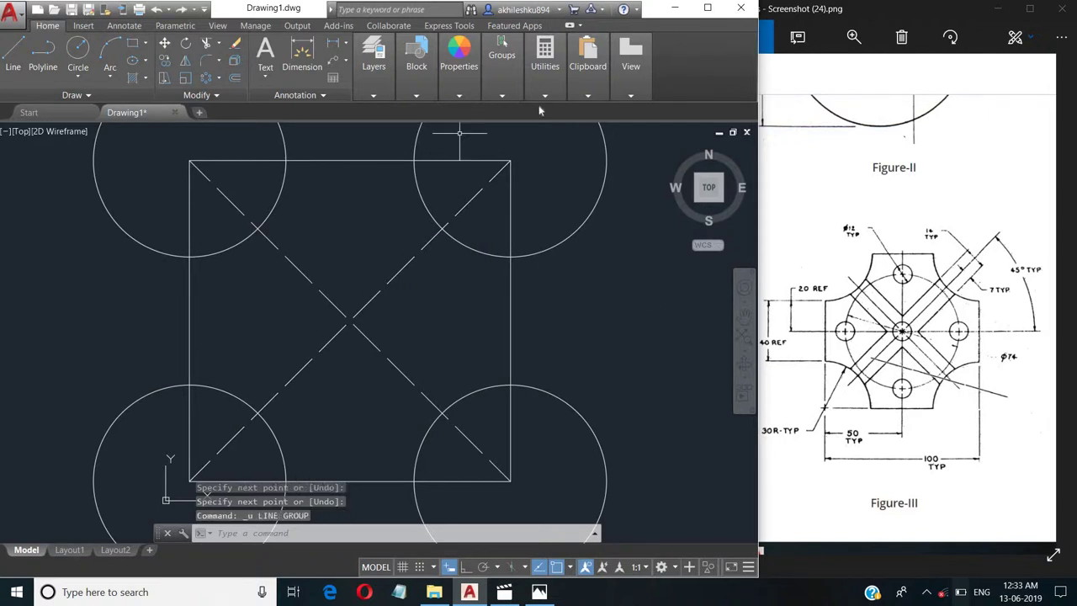
click(459, 95)
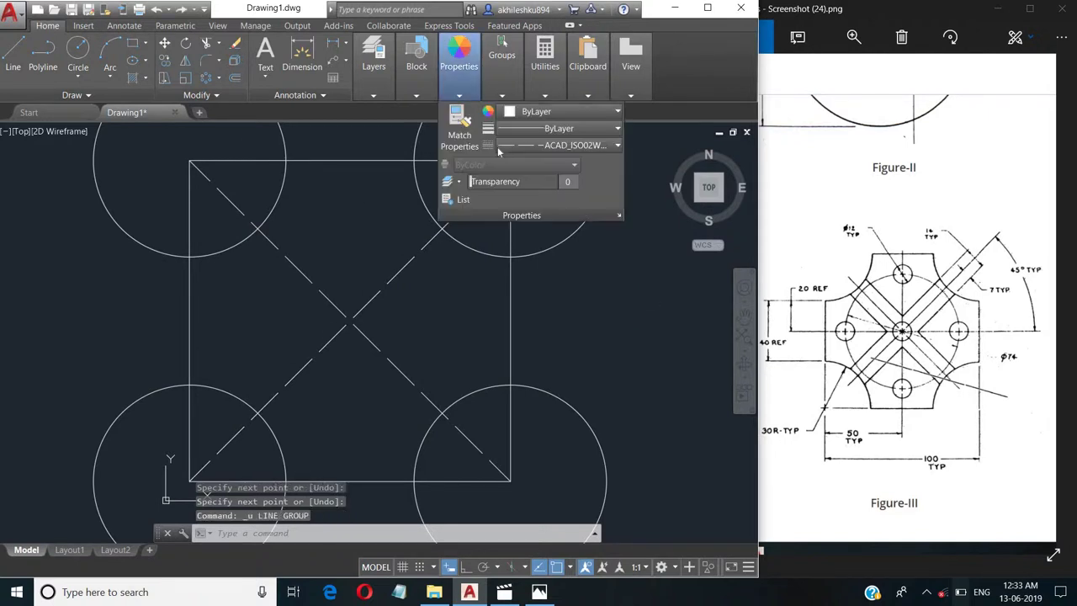
click(522, 145)
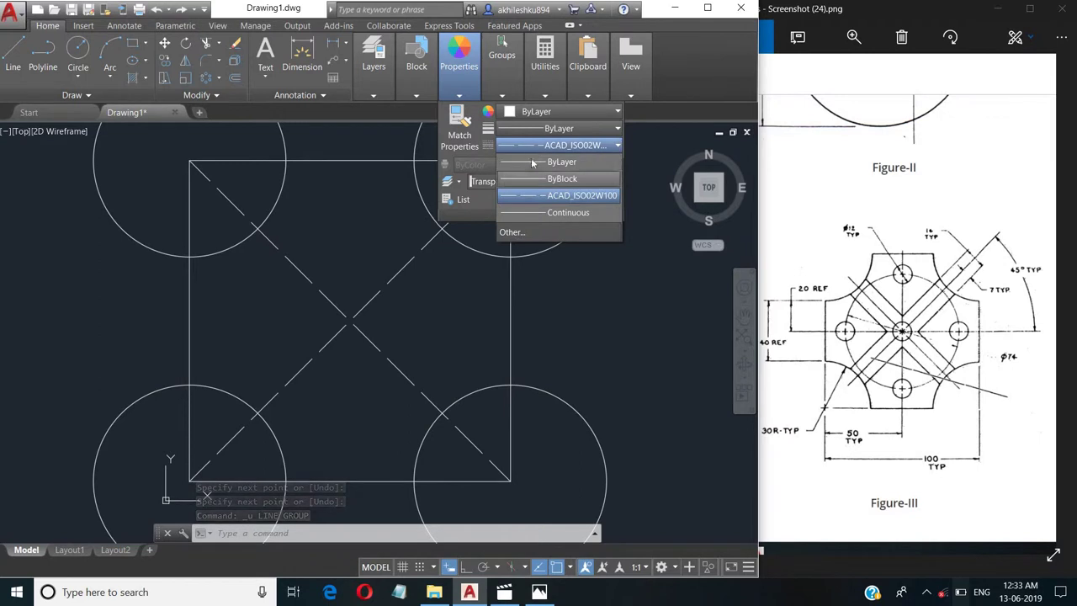
click(549, 194)
click(576, 233)
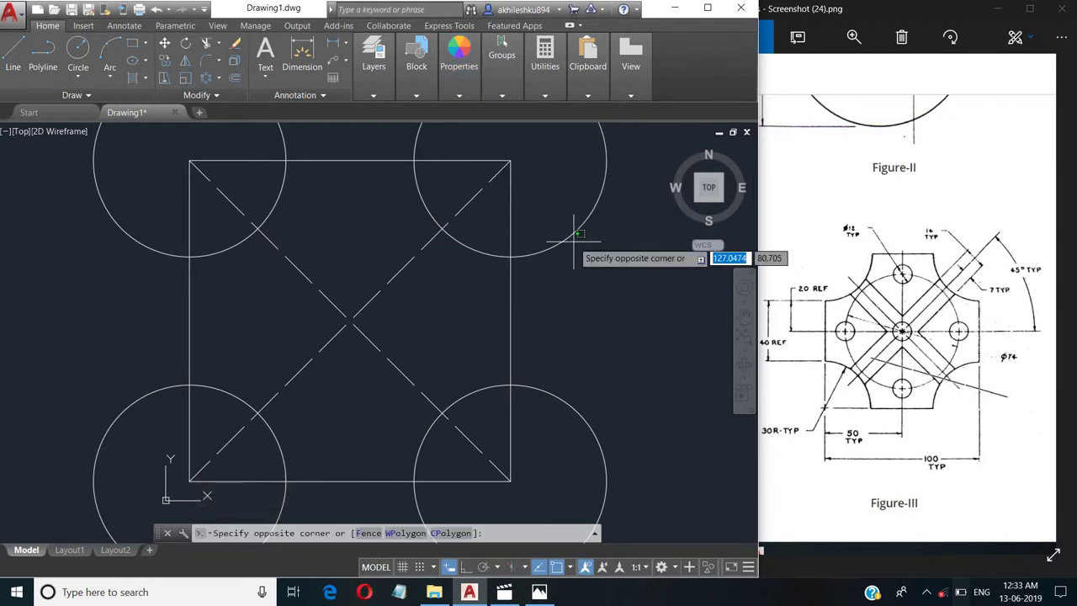
click(577, 233)
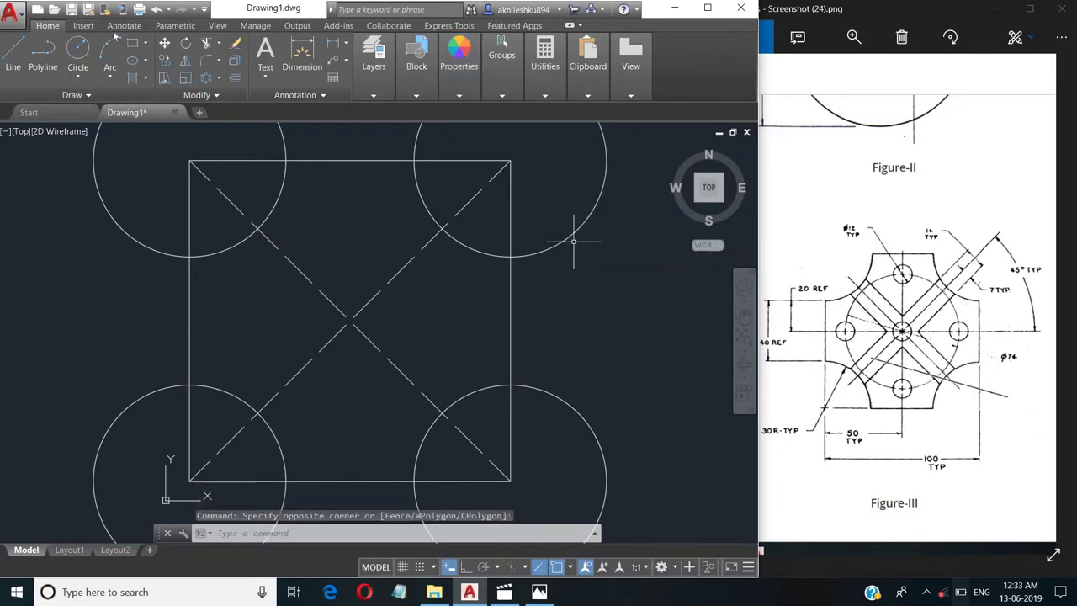
Redraw both diagonals as solid lines from corner to opposite corner
click(15, 48)
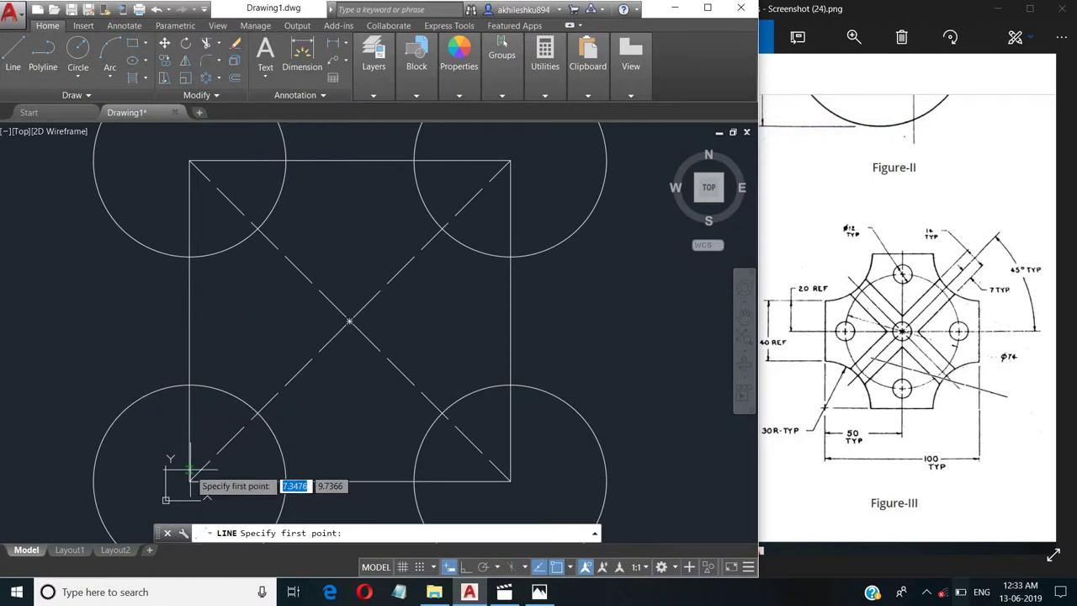
click(191, 481)
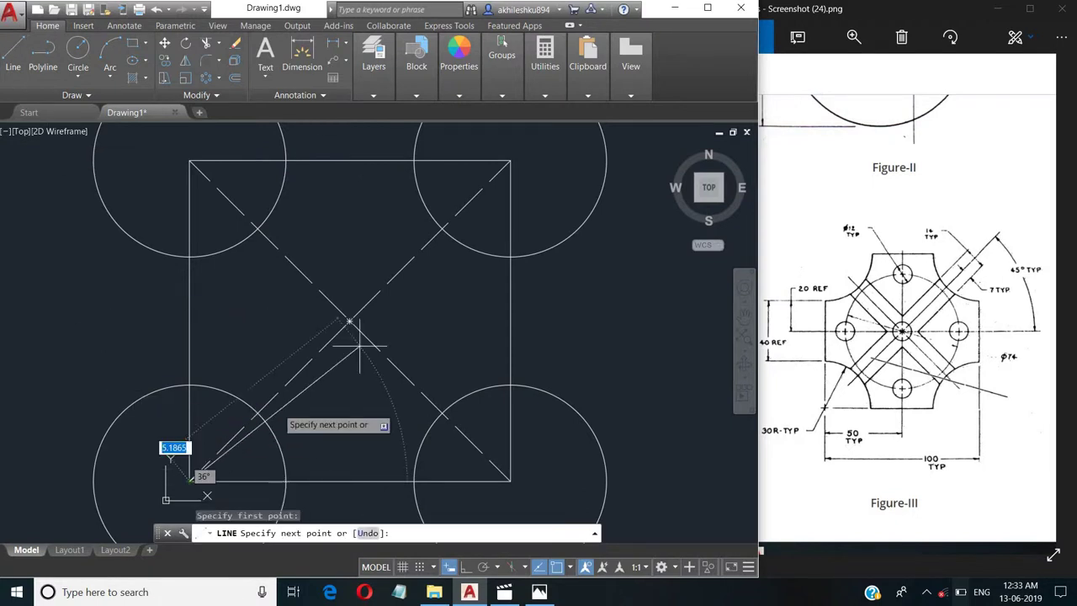
click(510, 160)
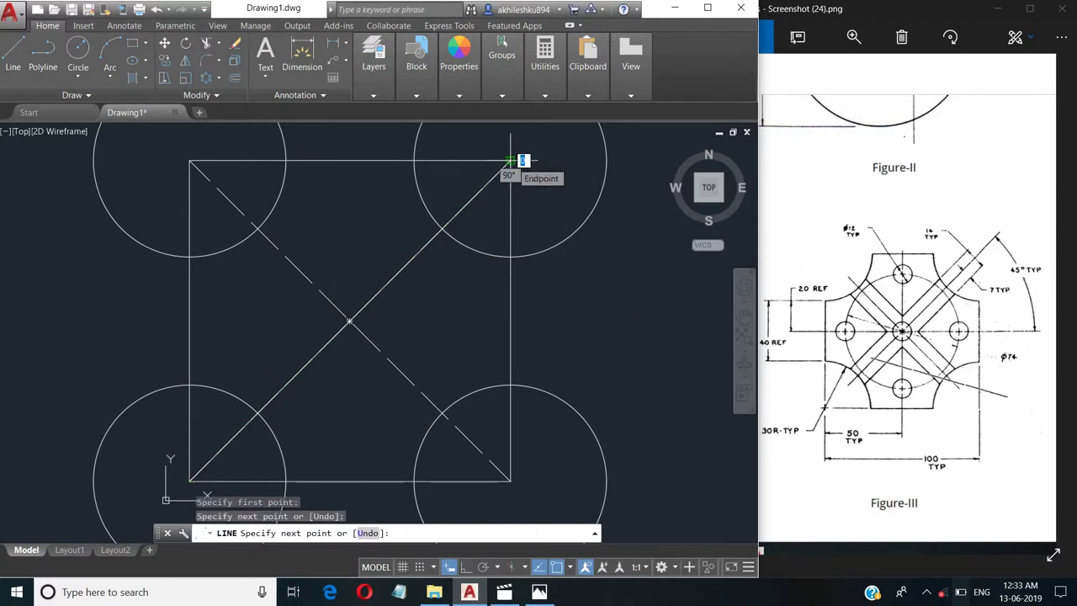
key(Return)
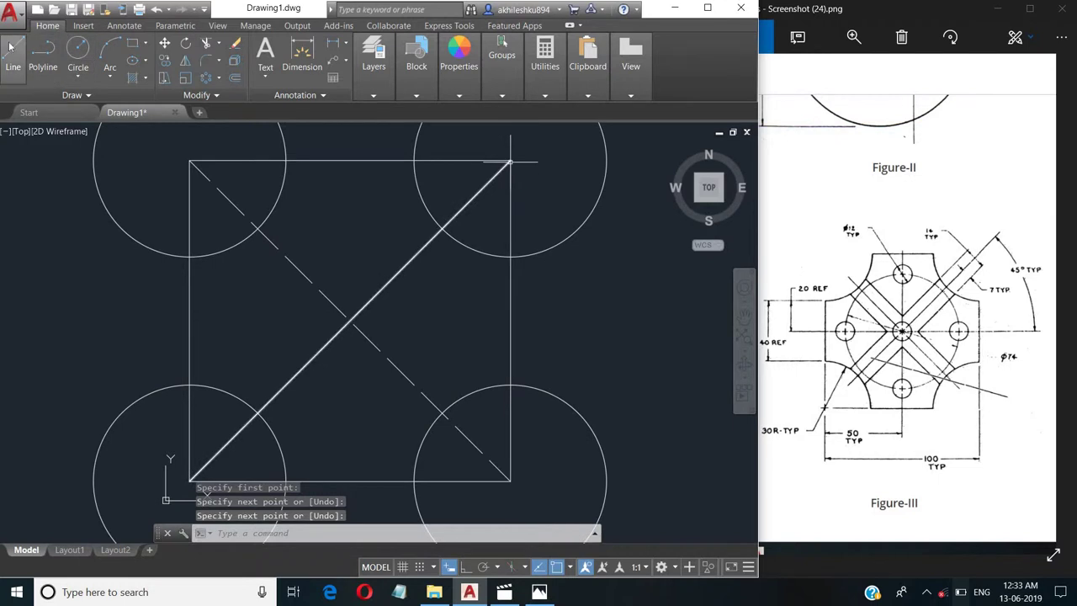
key(Return)
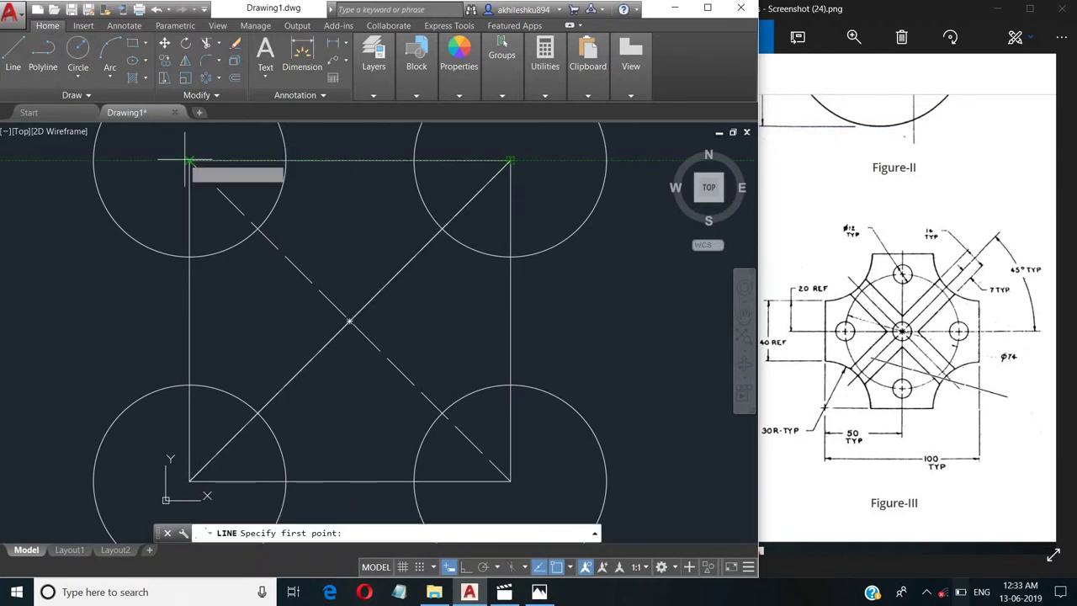
click(190, 160)
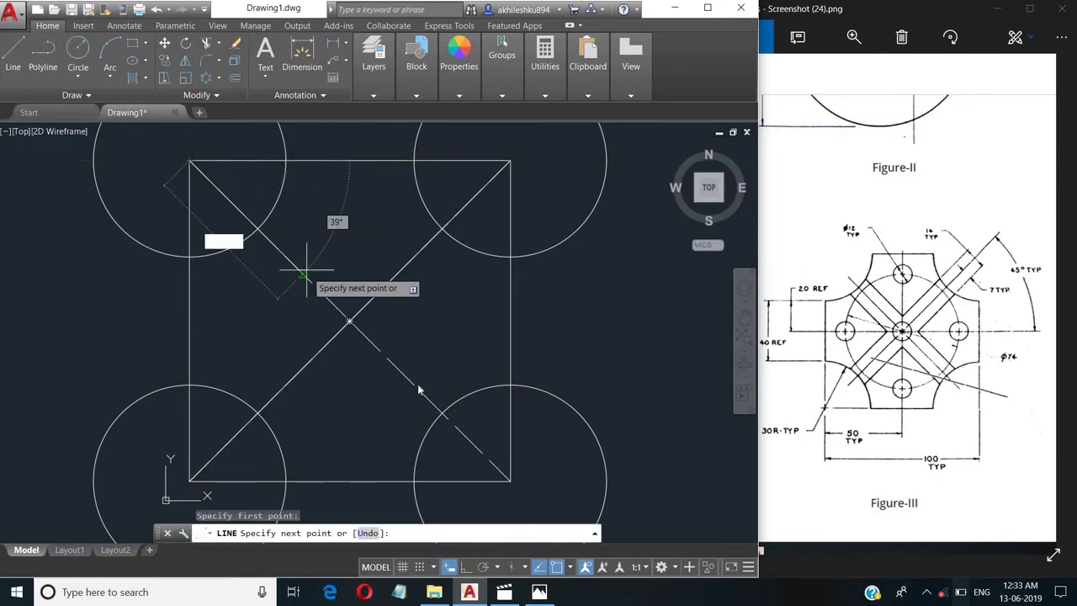
click(509, 481)
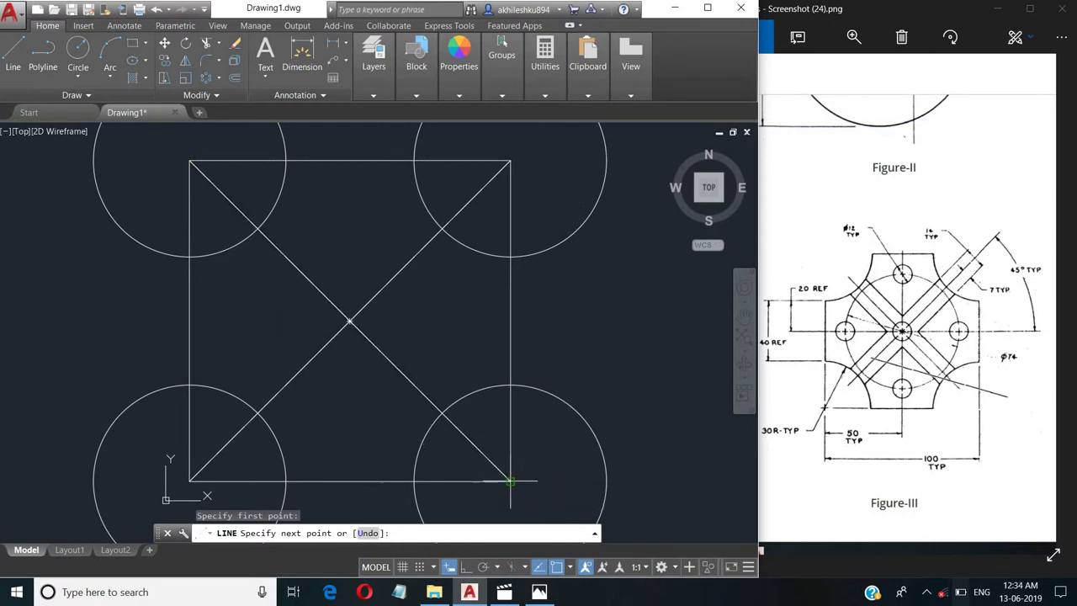
key(Return)
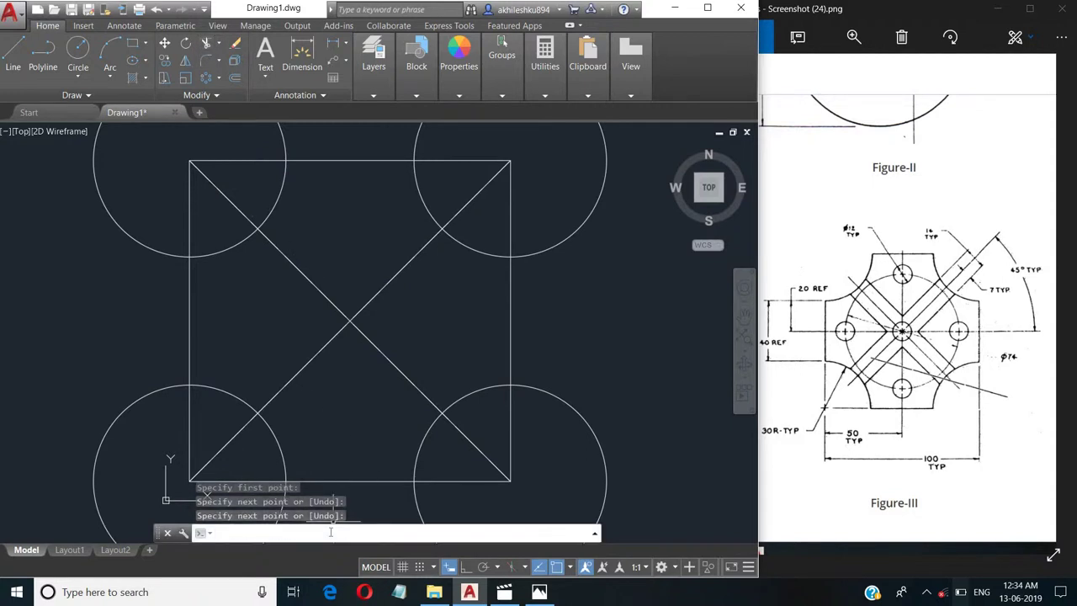
text(TR)
Trim with all objects as edges, fencing over the outer circle arcs and square corners
key(Return)
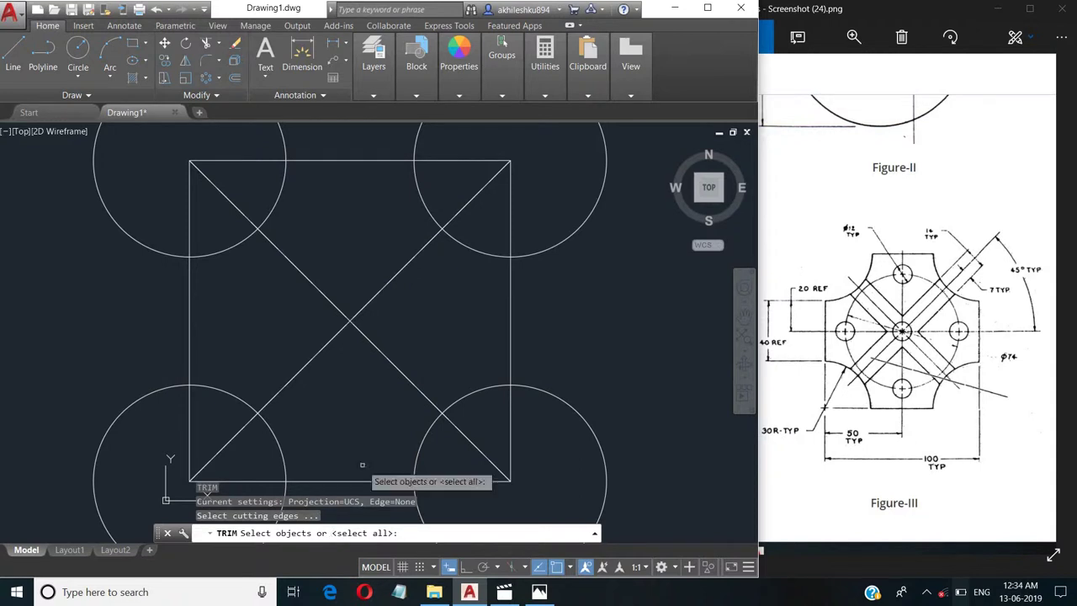
key(Return)
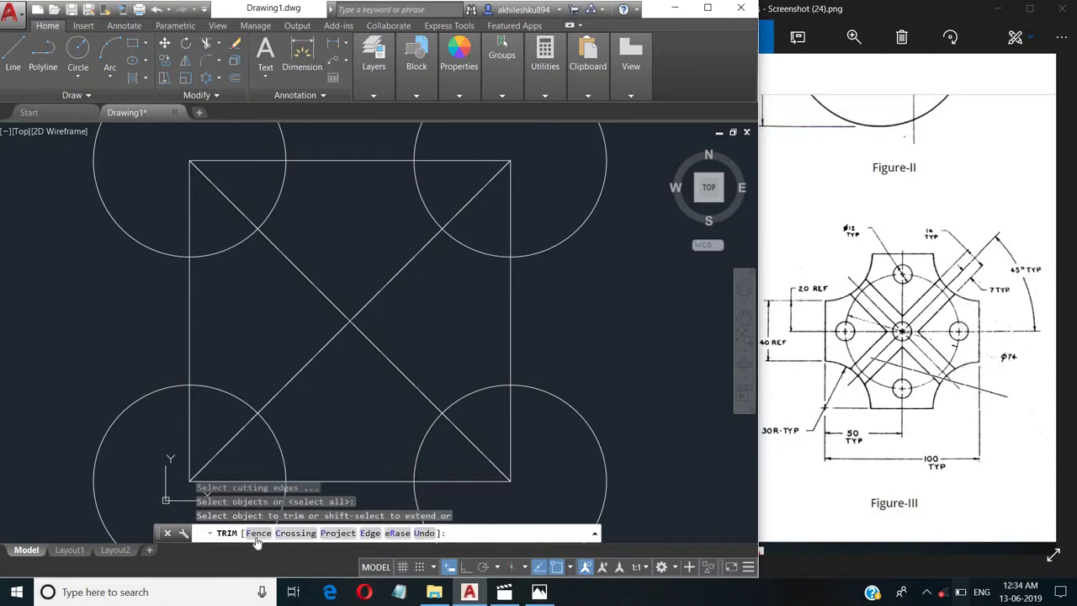
click(258, 535)
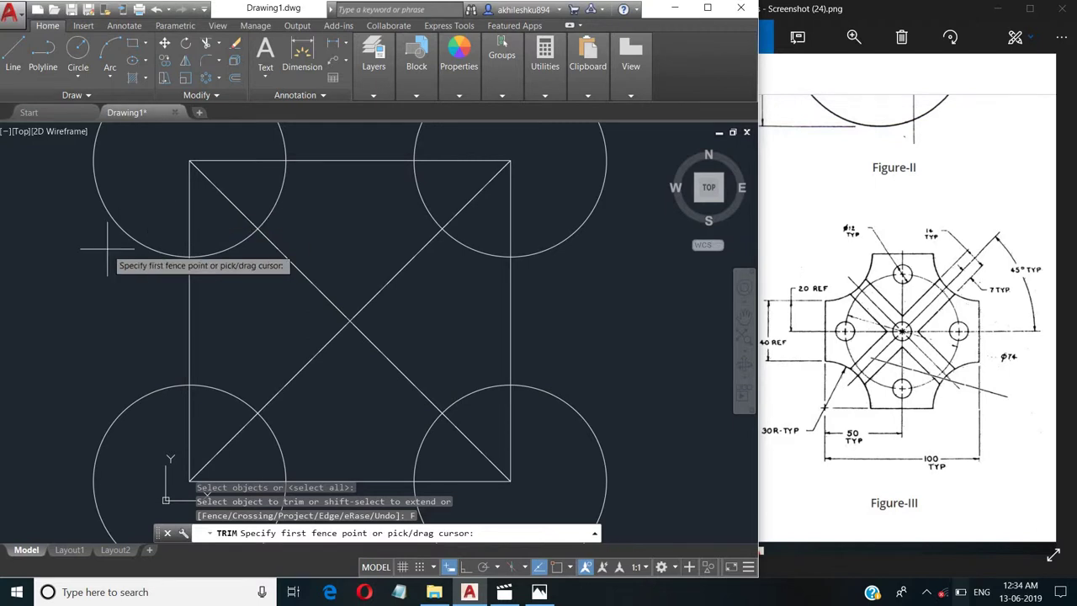
mouse_move(99, 282)
mouse_down()
mouse_move(116, 260)
mouse_move(190, 239)
mouse_move(197, 223)
mouse_move(163, 181)
mouse_move(173, 154)
mouse_move(225, 167)
mouse_move(286, 139)
mouse_move(448, 163)
mouse_move(551, 160)
mouse_move(525, 211)
mouse_move(505, 217)
mouse_move(560, 284)
mouse_move(549, 413)
mouse_move(509, 423)
mouse_up()
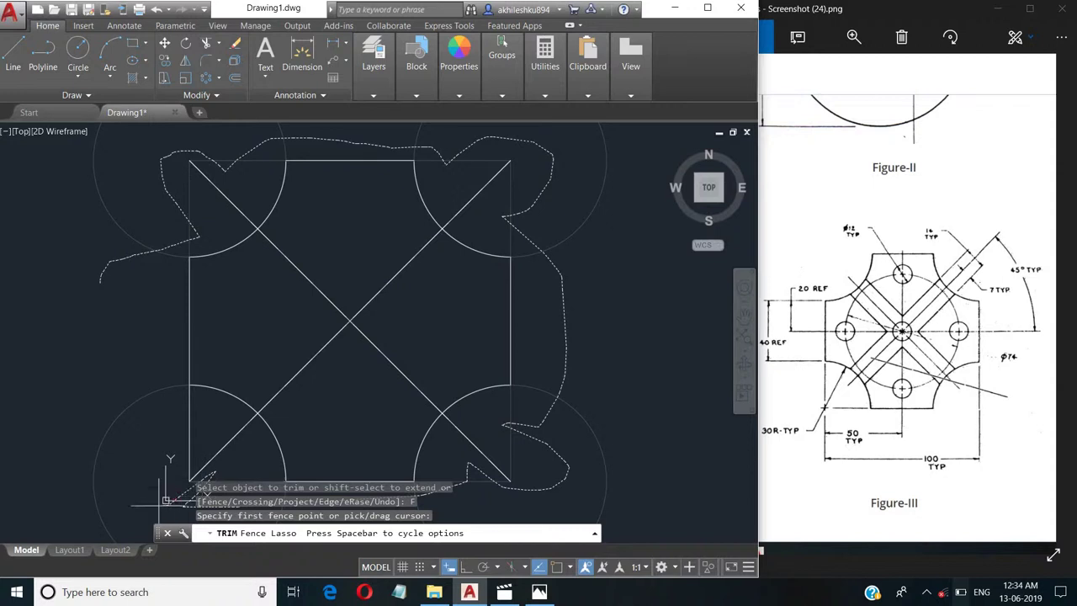
drag(207, 425, 207, 425)
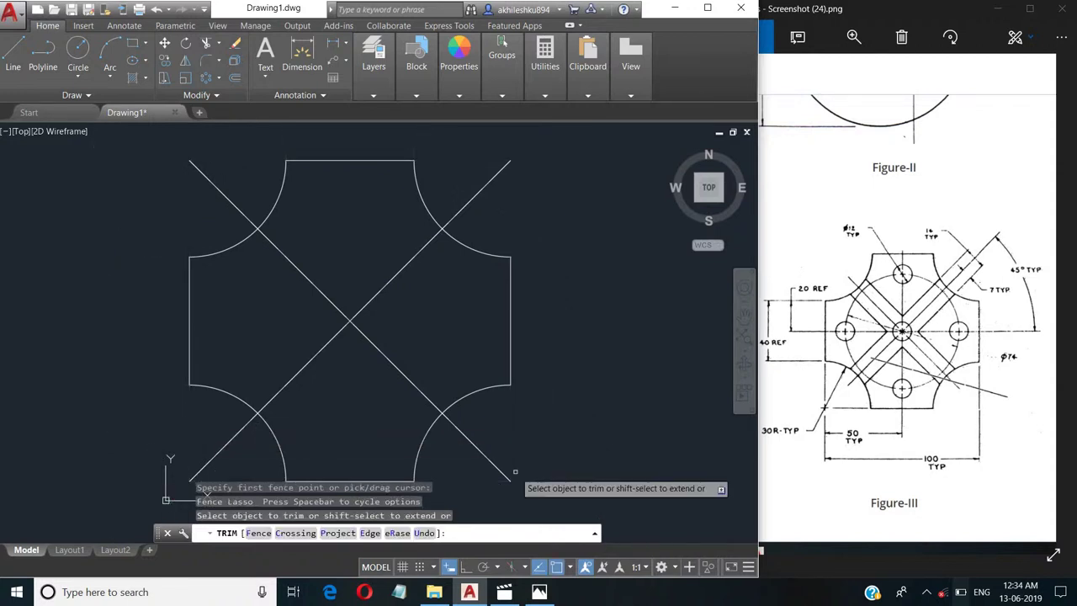
key(Return)
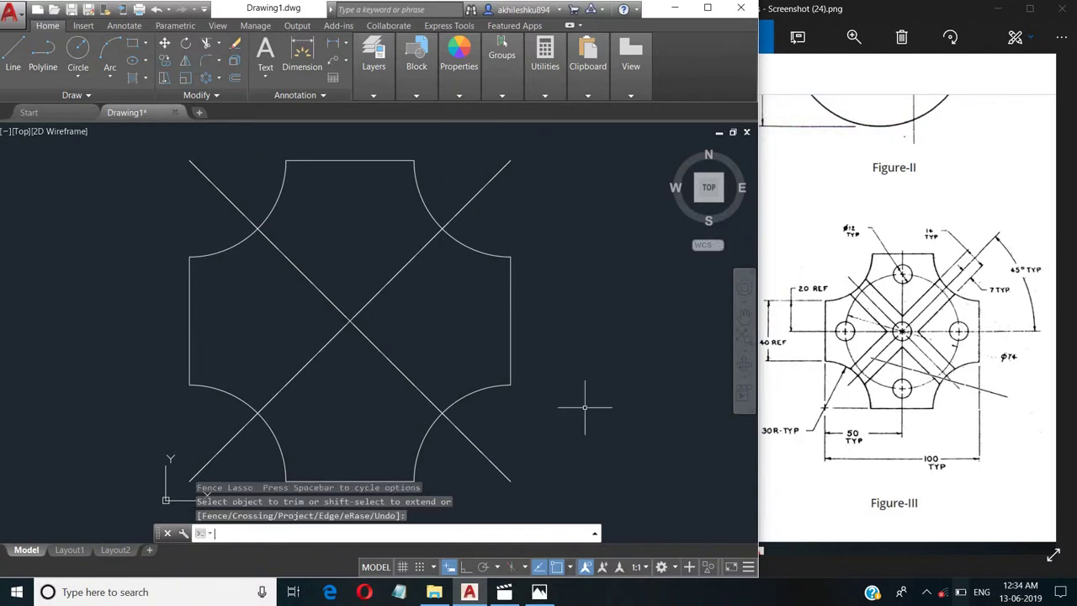
Offset both diagonals 7 units to each side
click(238, 81)
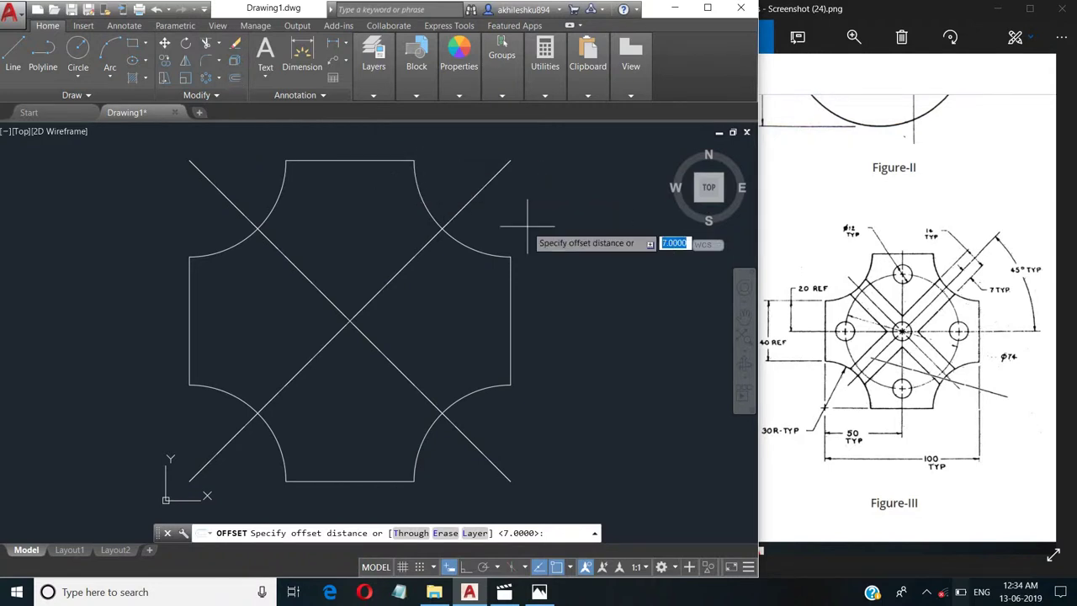
key(Return)
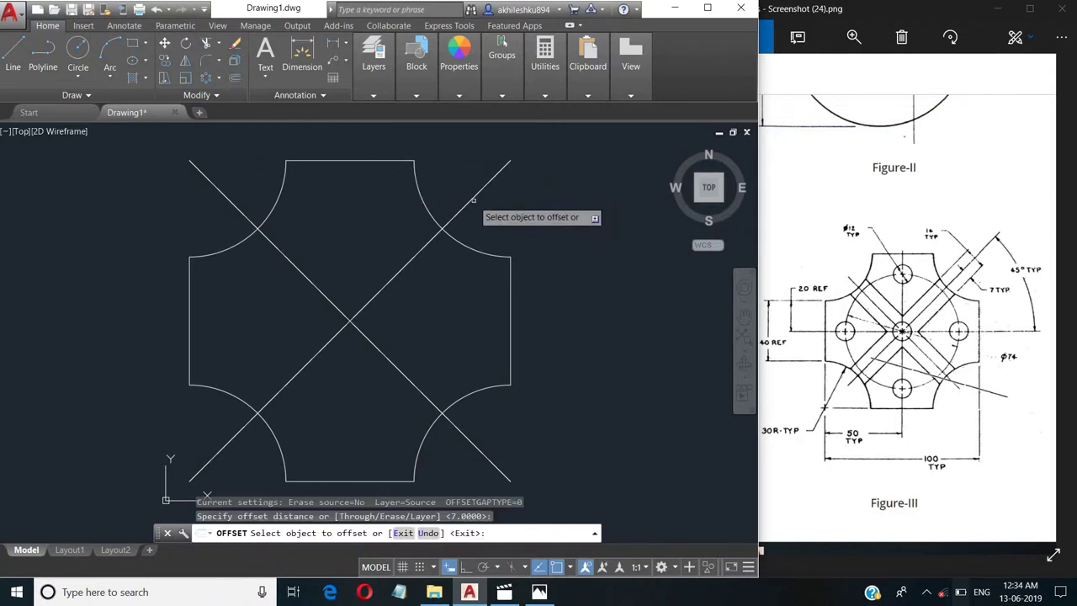
click(469, 202)
click(476, 207)
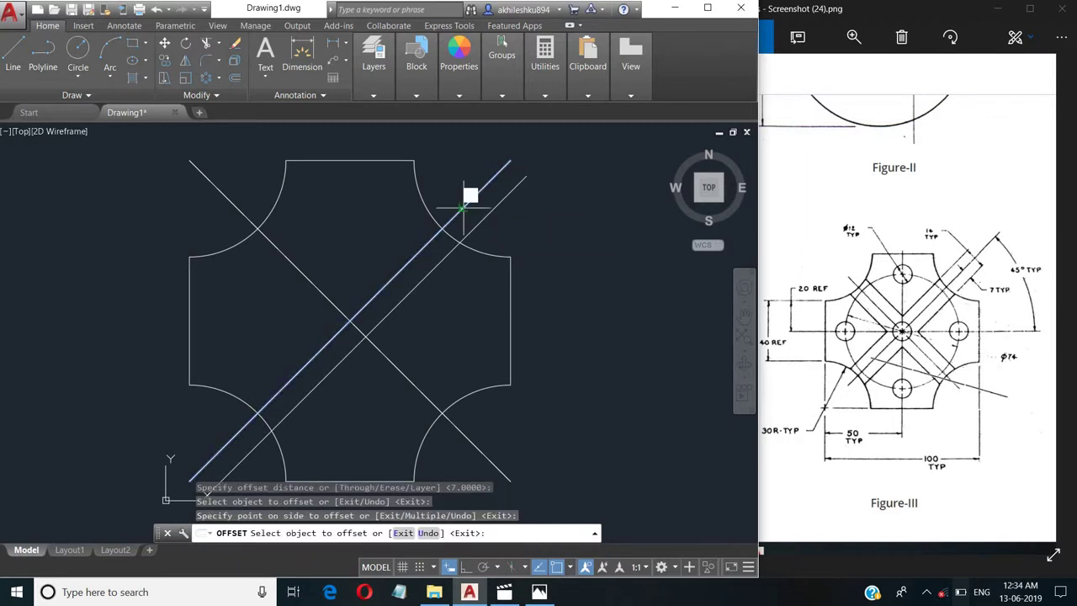
click(473, 195)
click(454, 195)
click(402, 373)
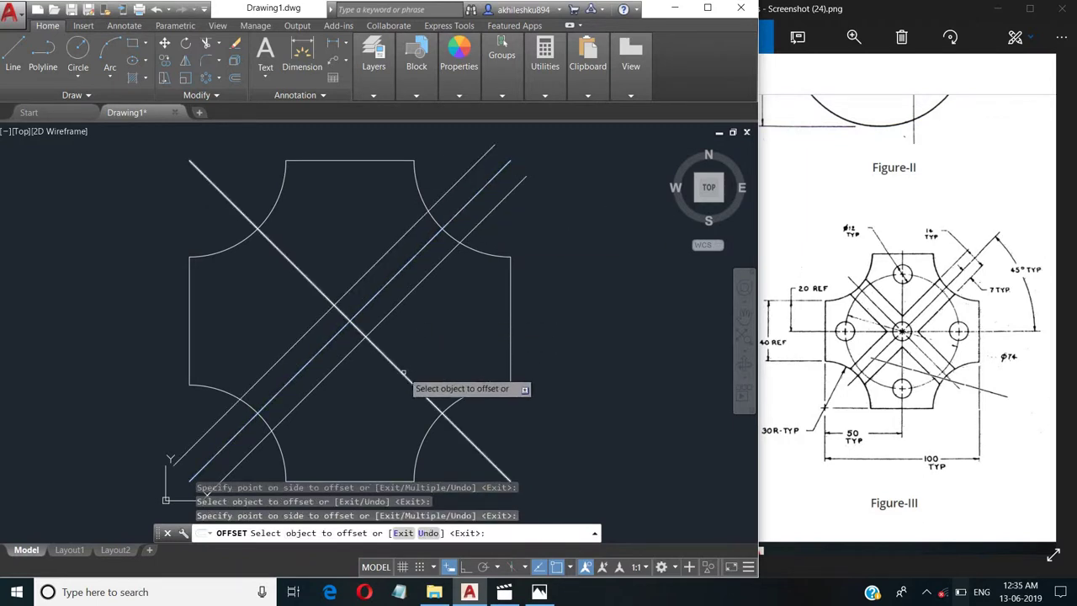
click(425, 358)
click(404, 375)
click(434, 338)
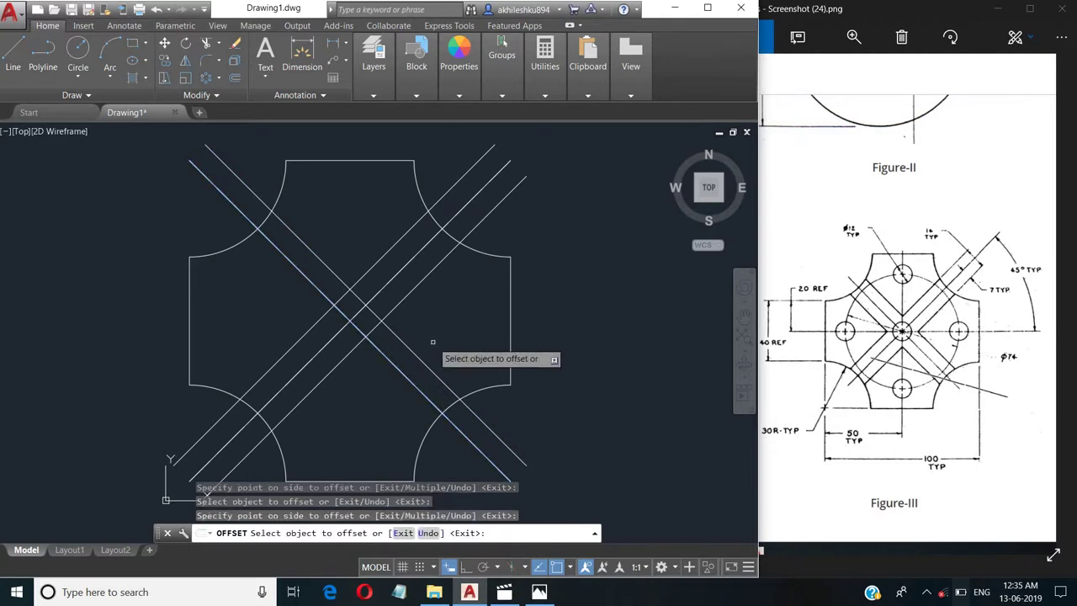
click(403, 374)
click(397, 383)
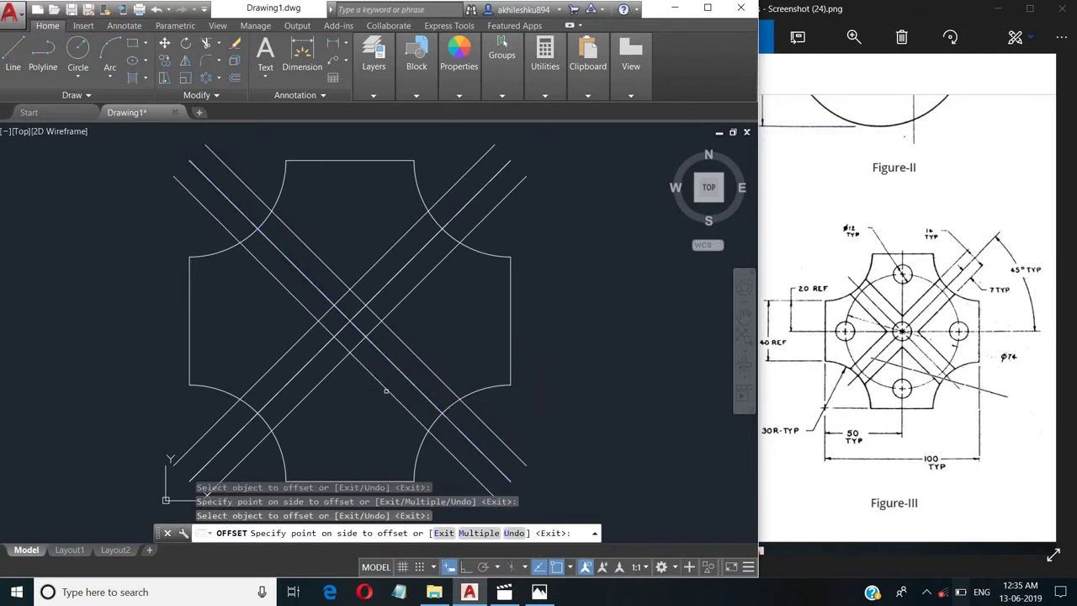
key(Return)
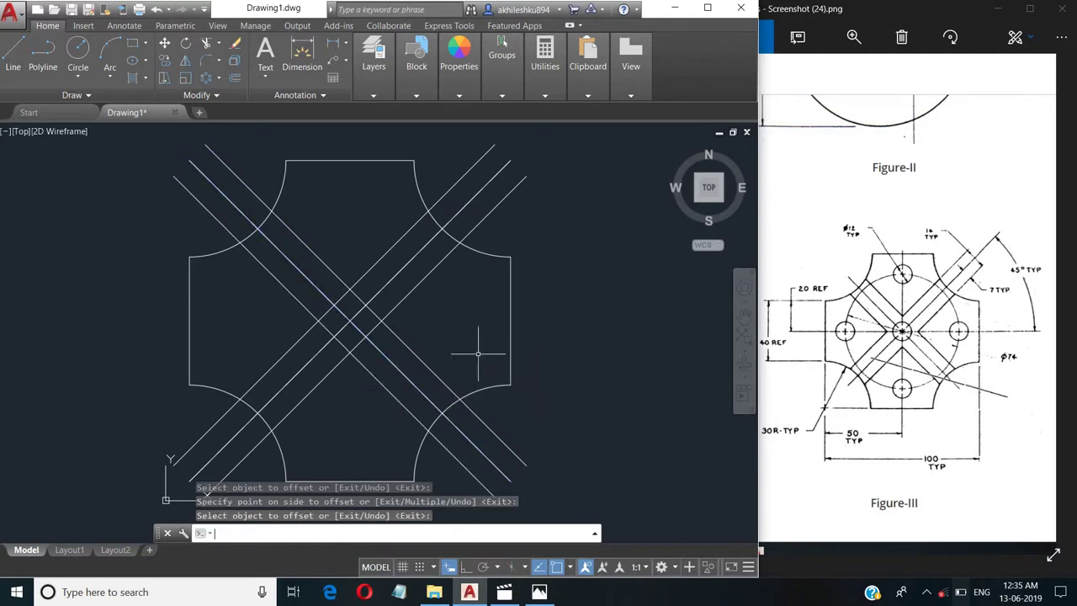
Delete the two unwanted extra diagonal lines
click(403, 269)
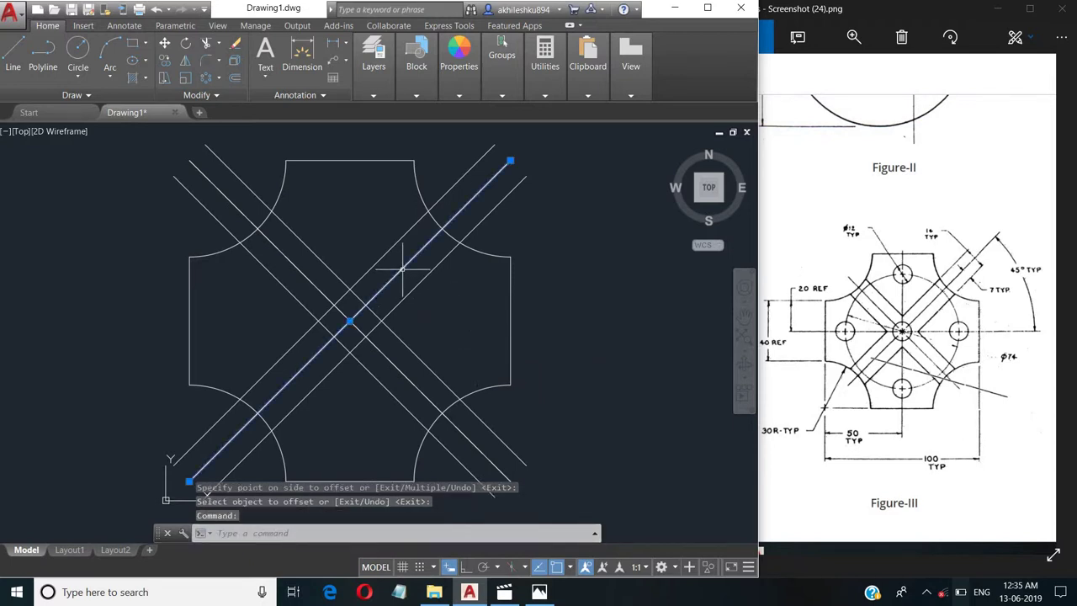
click(394, 356)
key(Delete)
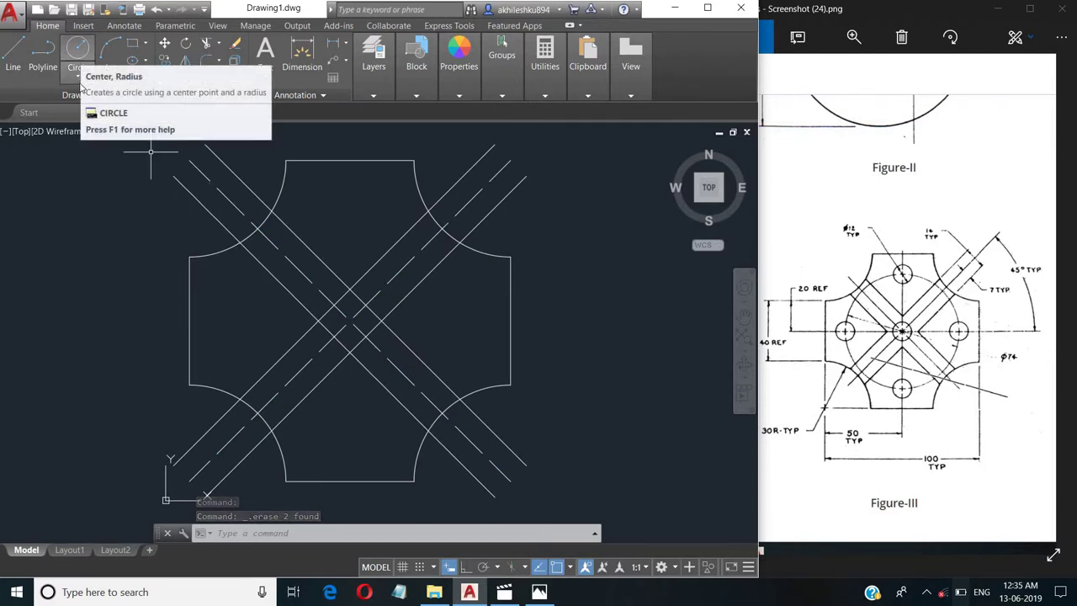
Draw a Ø12 circle centred at the diagonals' intersection
click(77, 76)
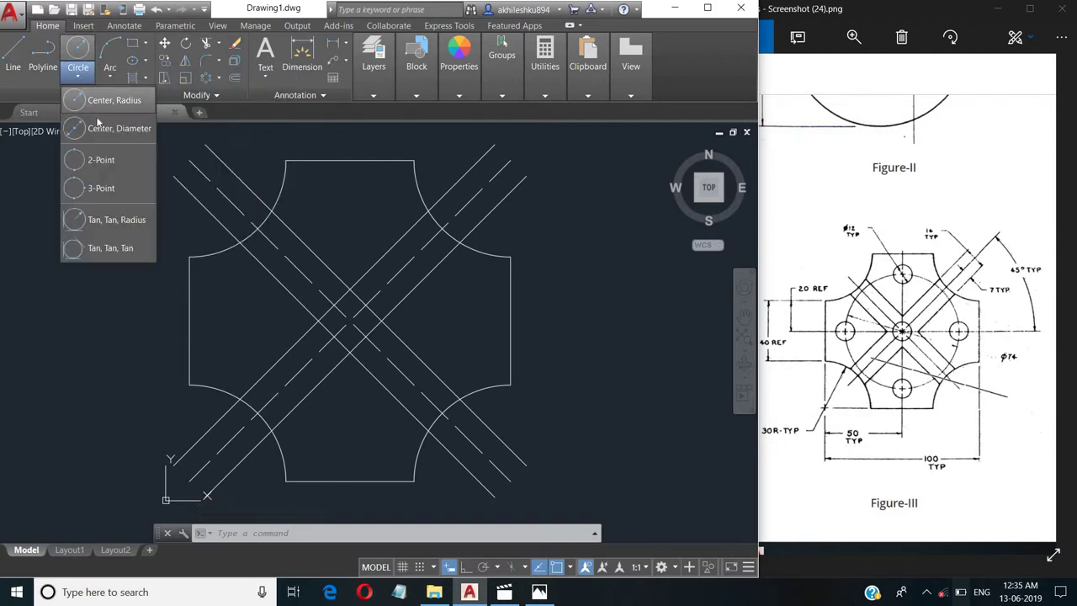
click(97, 125)
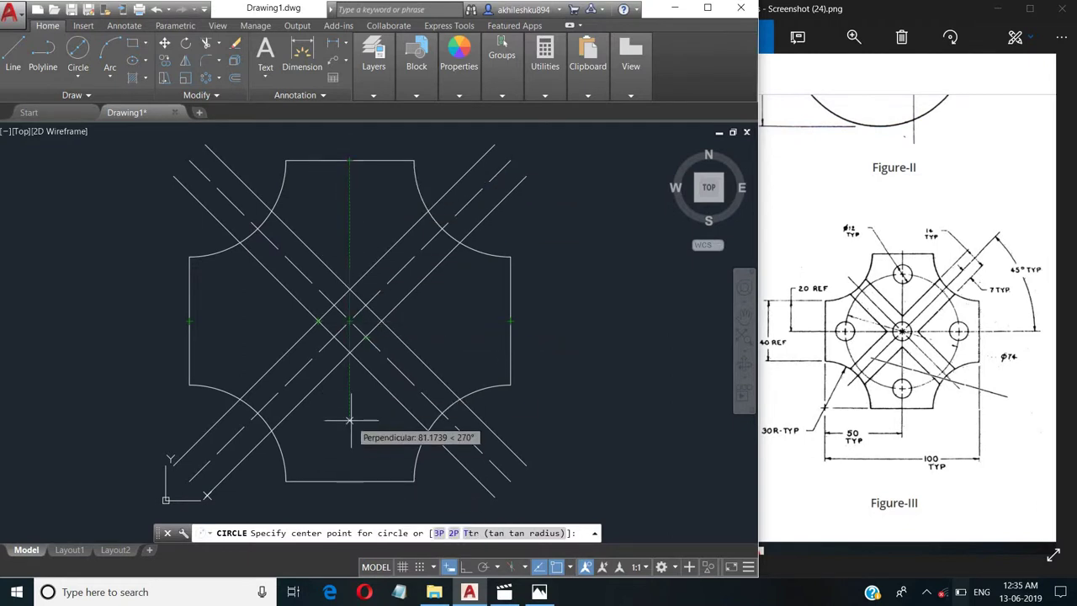
click(350, 321)
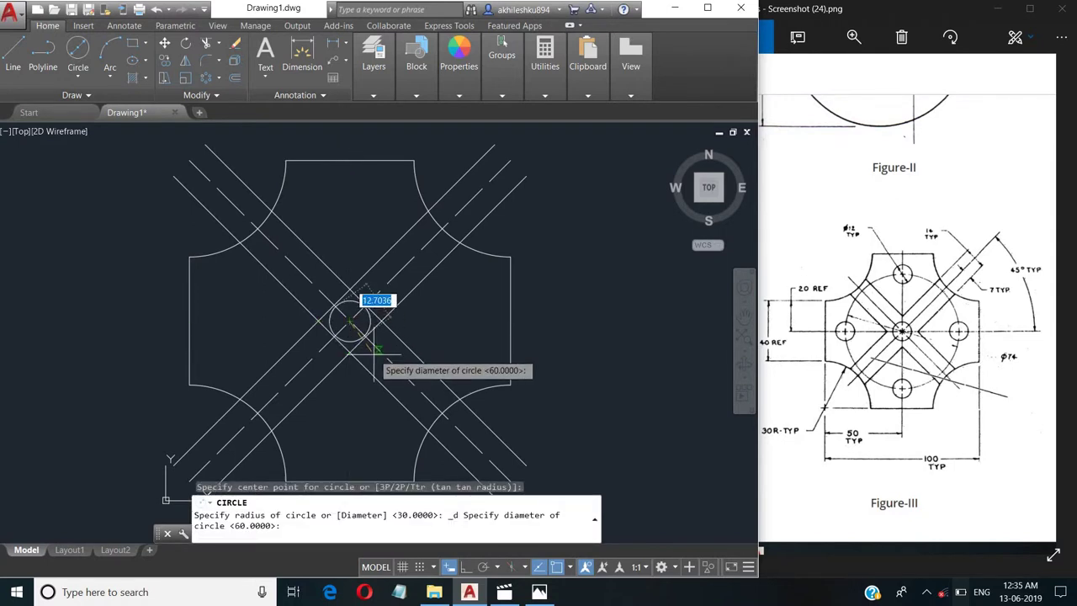
text(12)
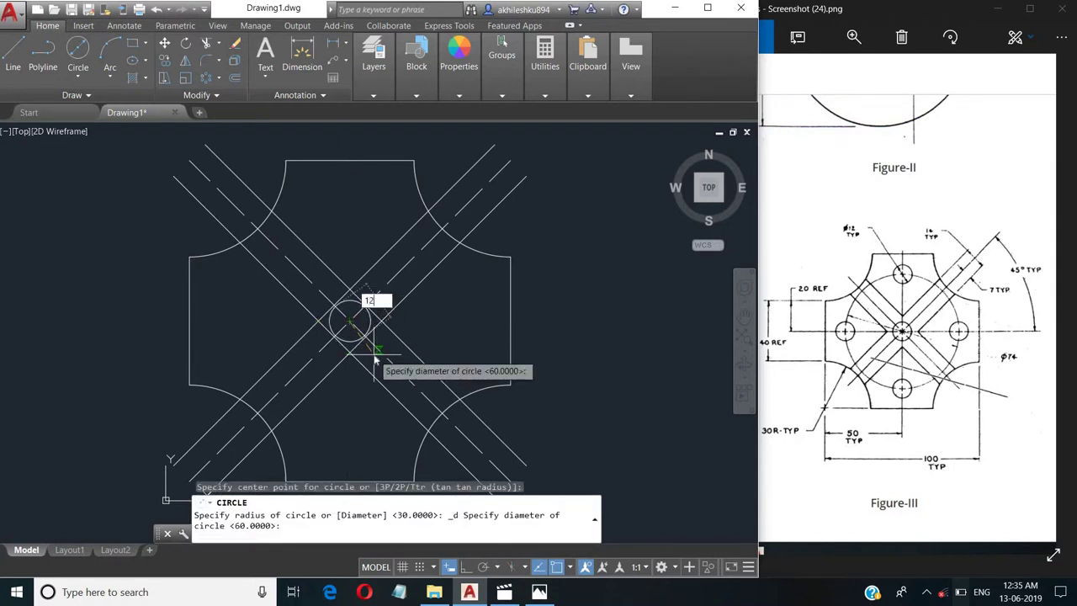
key(Return)
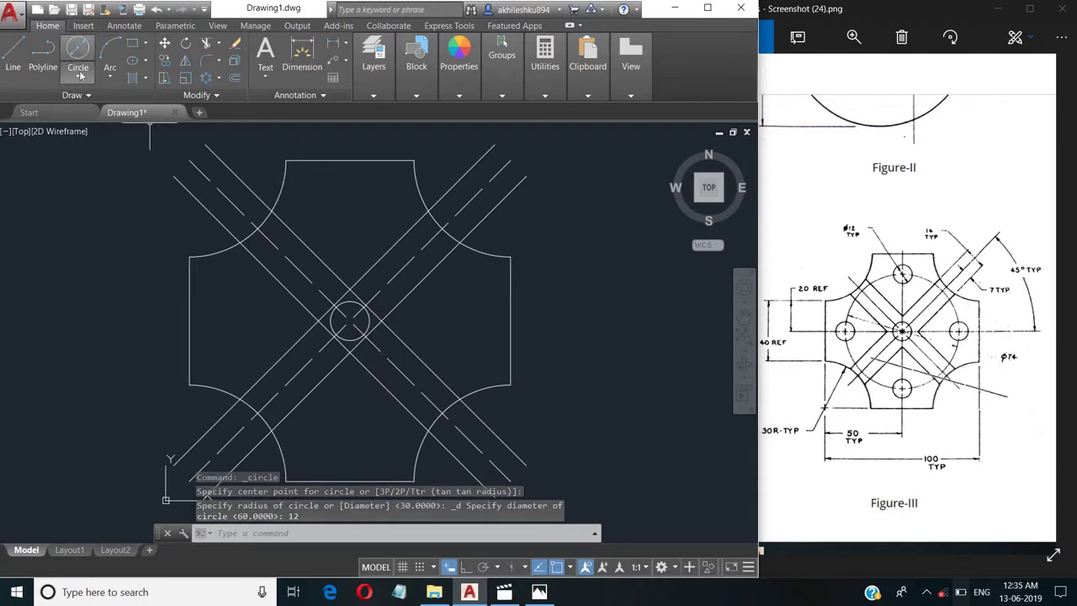
Draw a concentric Ø74 circle on the same centre point
click(78, 52)
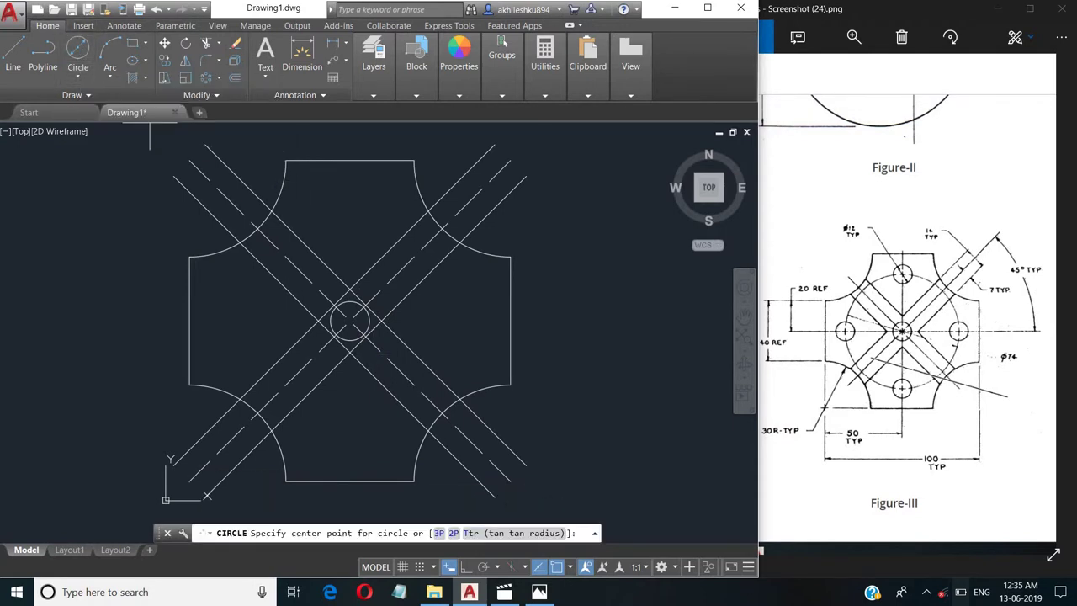
click(350, 322)
text(d)
key(Return)
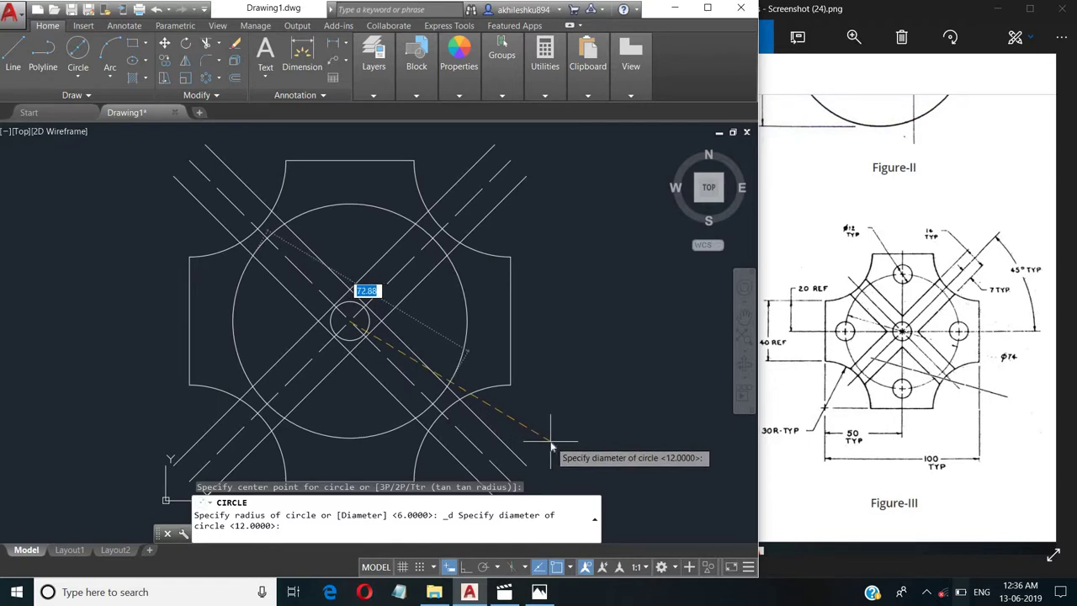
key(Return)
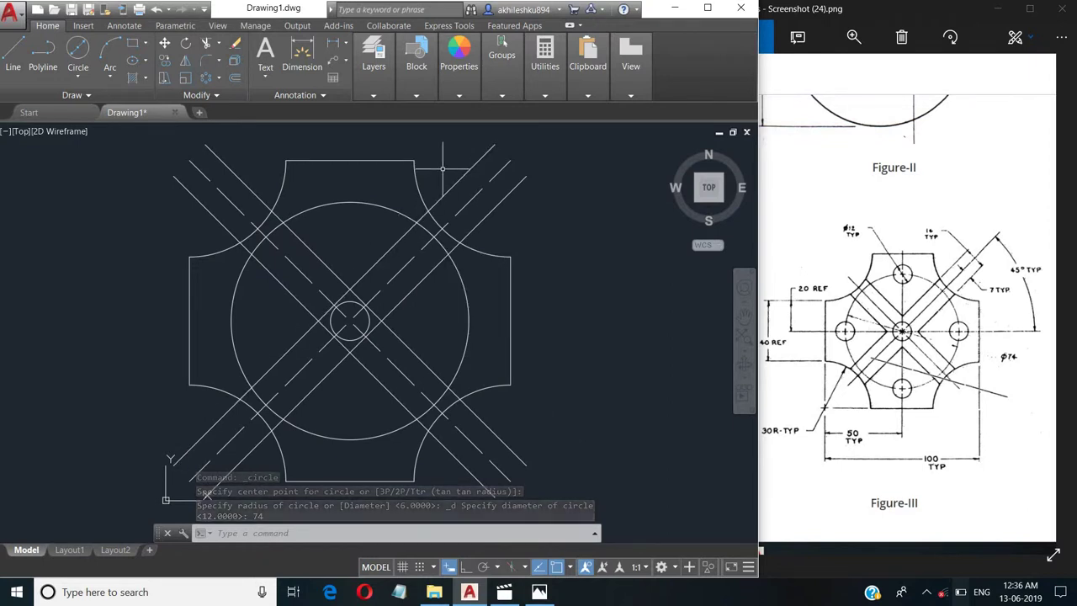
Draw a horizontal centre line from the left edge midpoint to the right edge
click(457, 96)
click(527, 184)
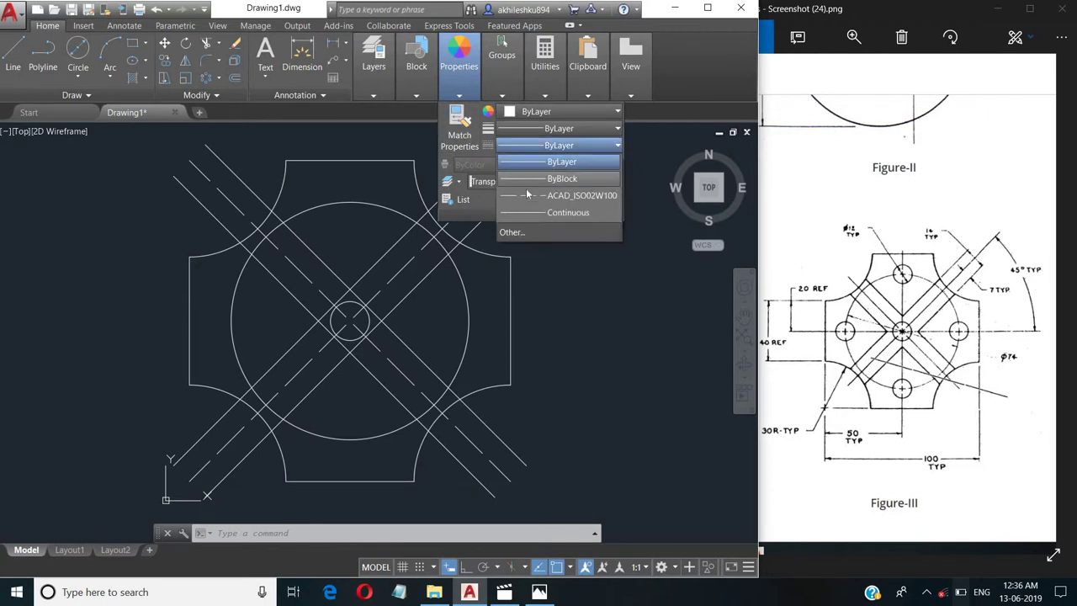
click(569, 278)
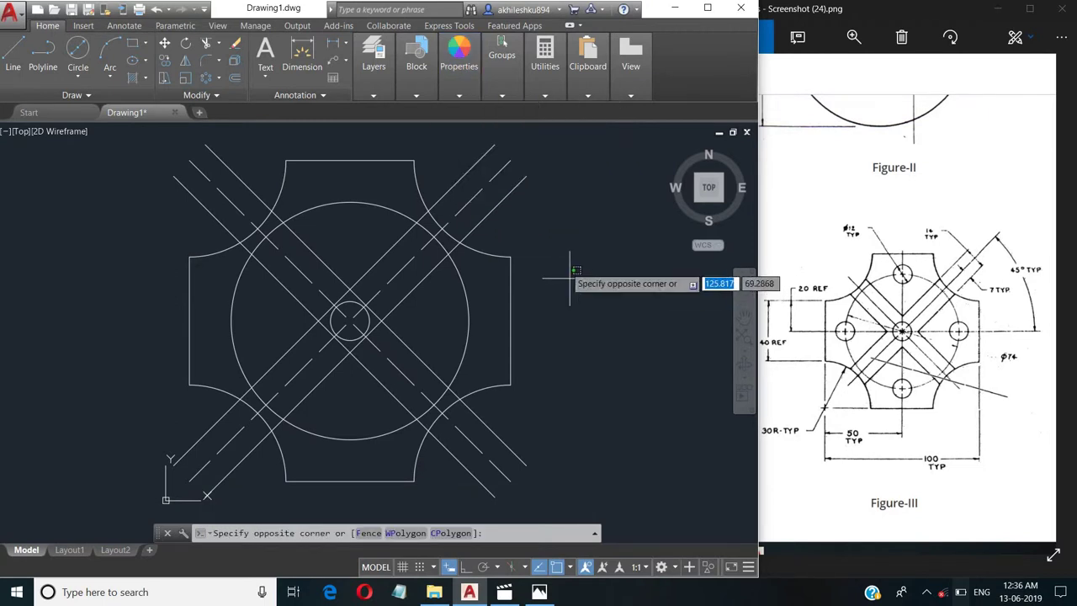
click(508, 193)
click(15, 54)
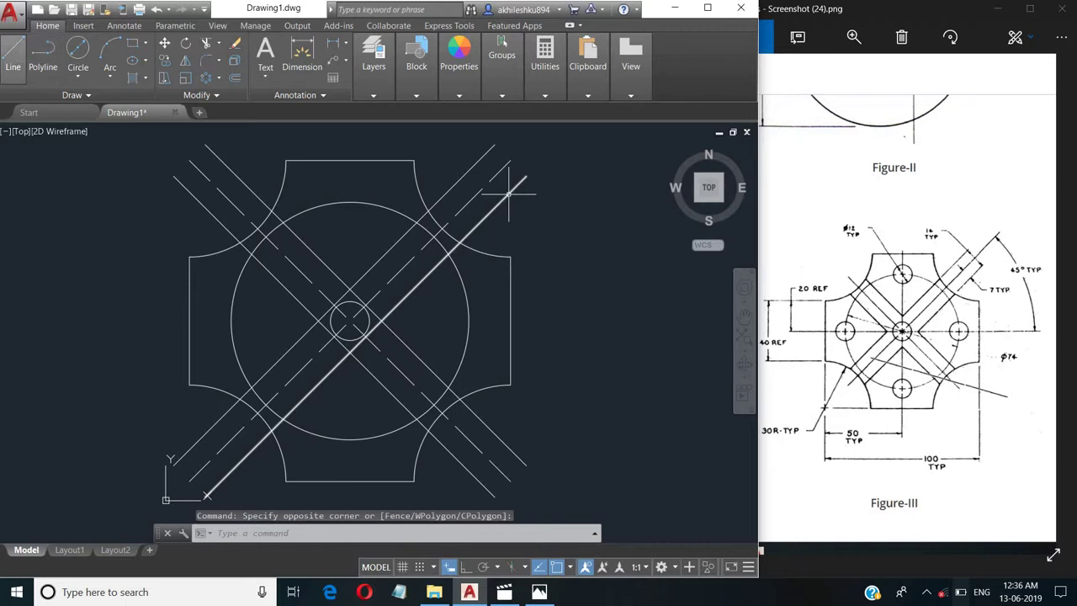
click(189, 321)
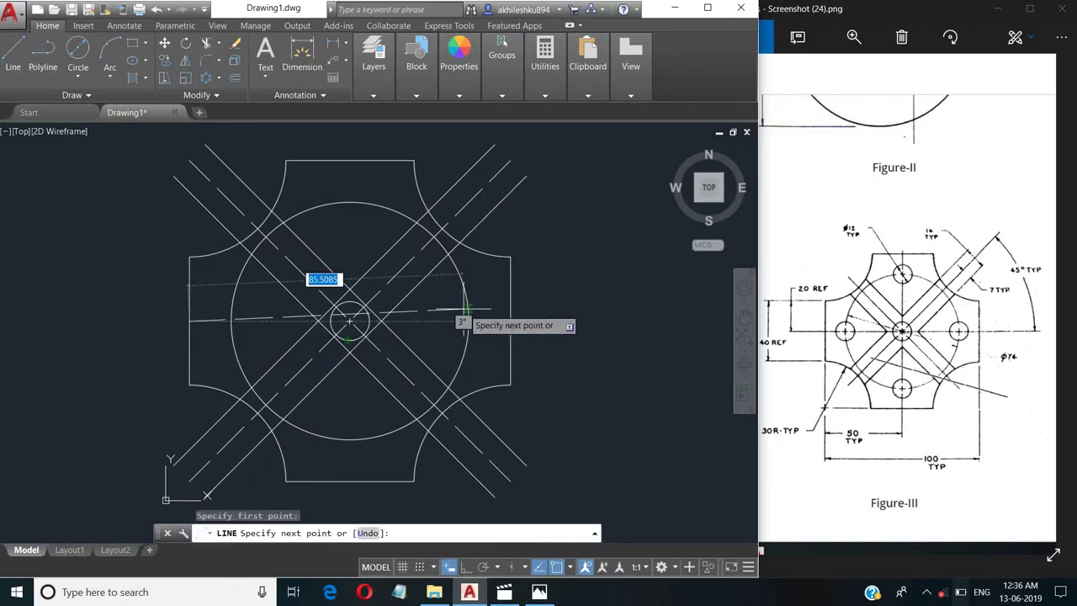
click(509, 321)
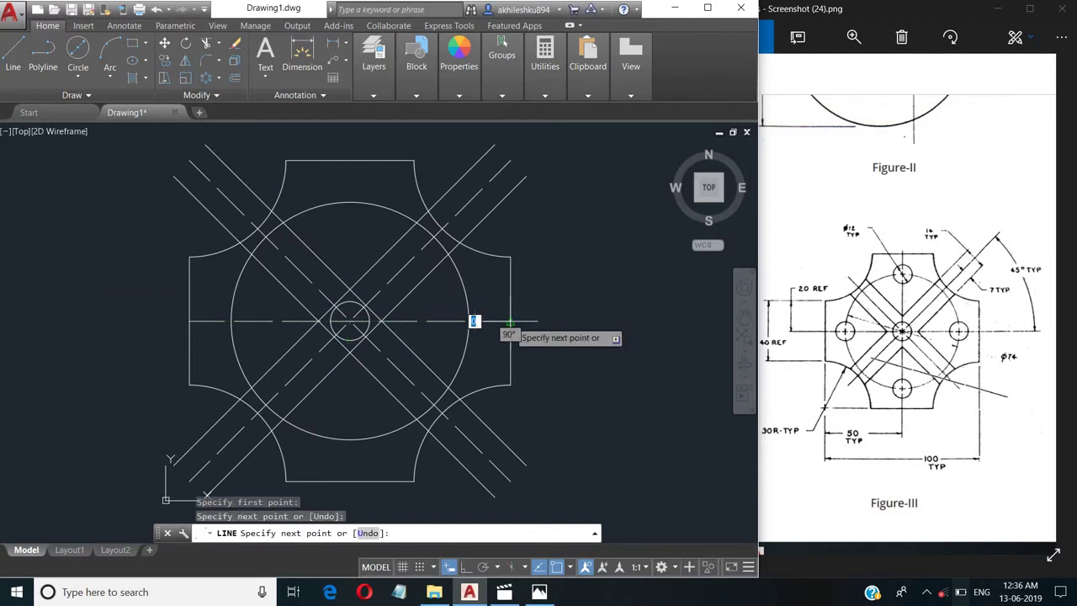
key(Return)
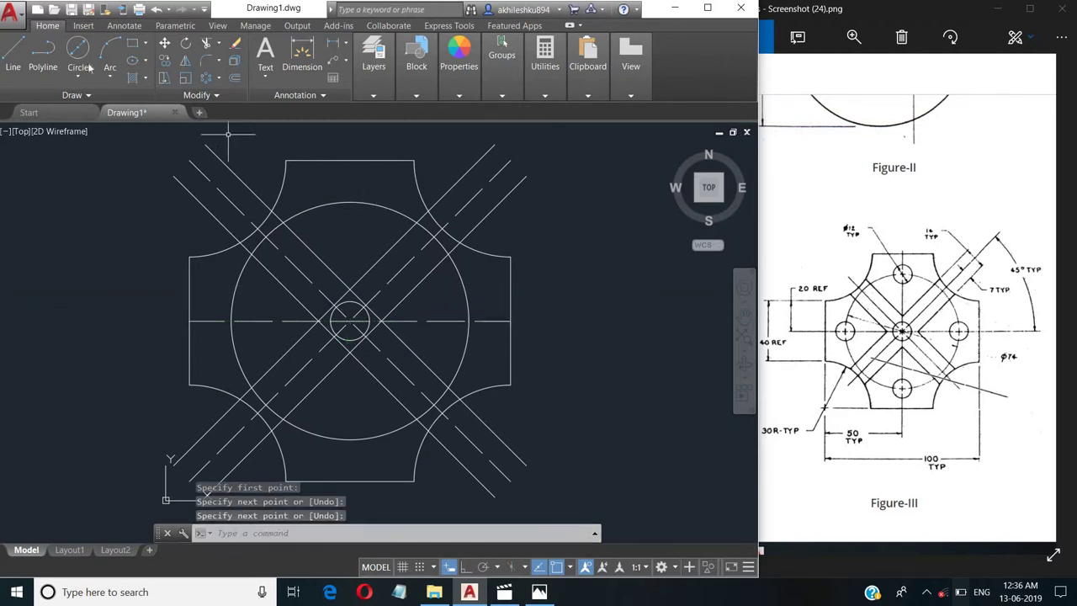
Draw a vertical centre line from the top edge straight down to the bottom edge
click(12, 54)
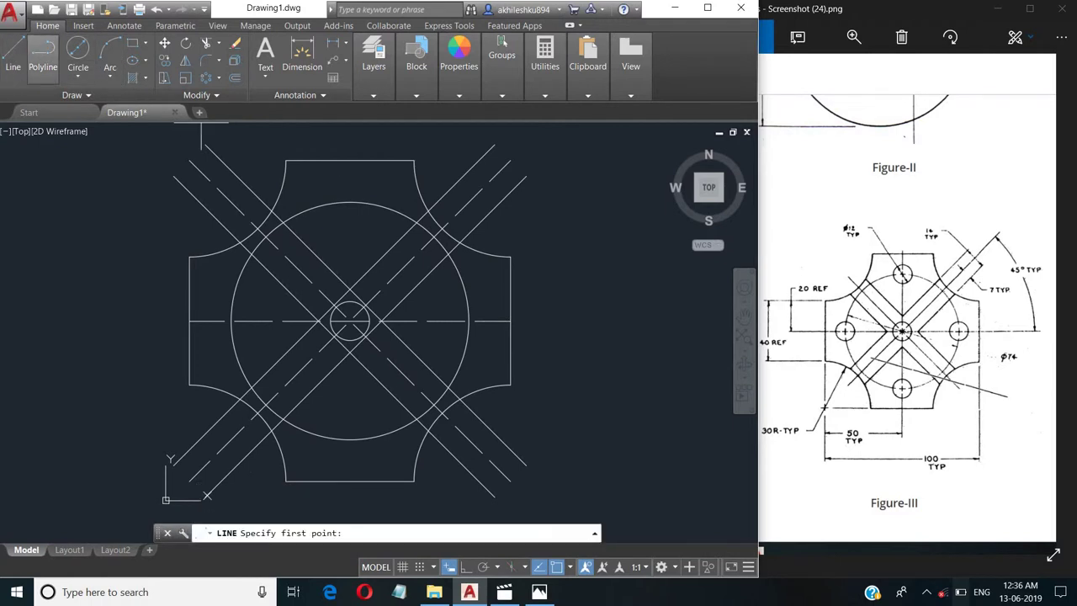
click(349, 160)
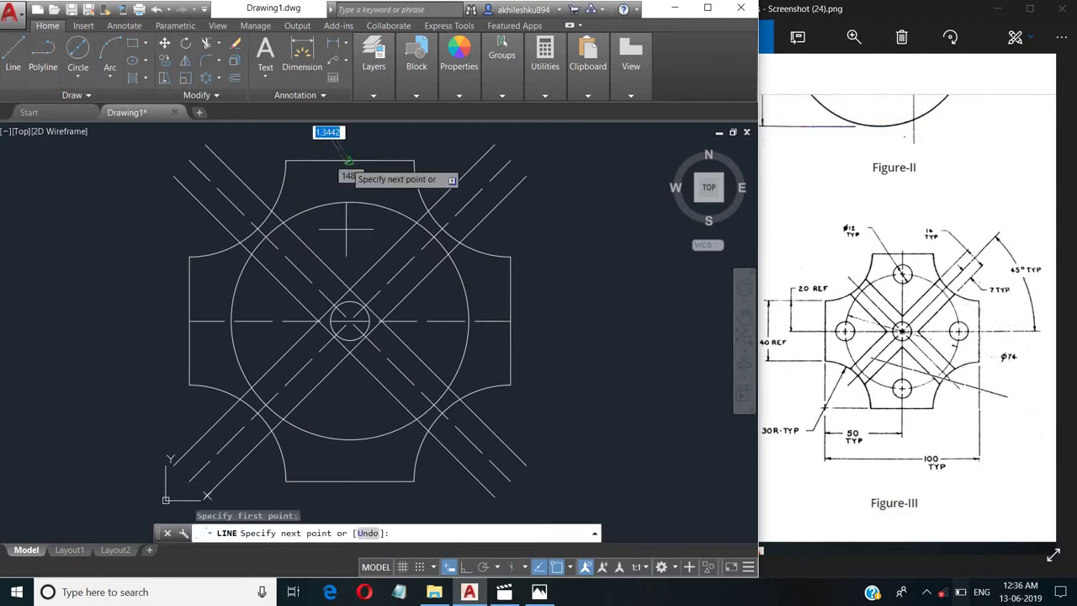
click(347, 482)
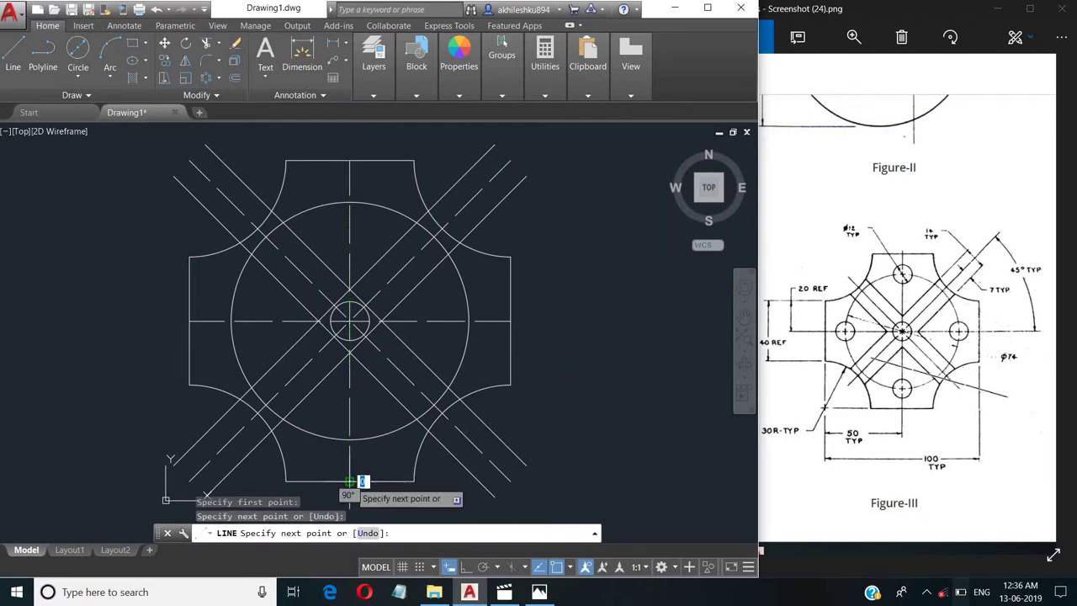
right_click(351, 484)
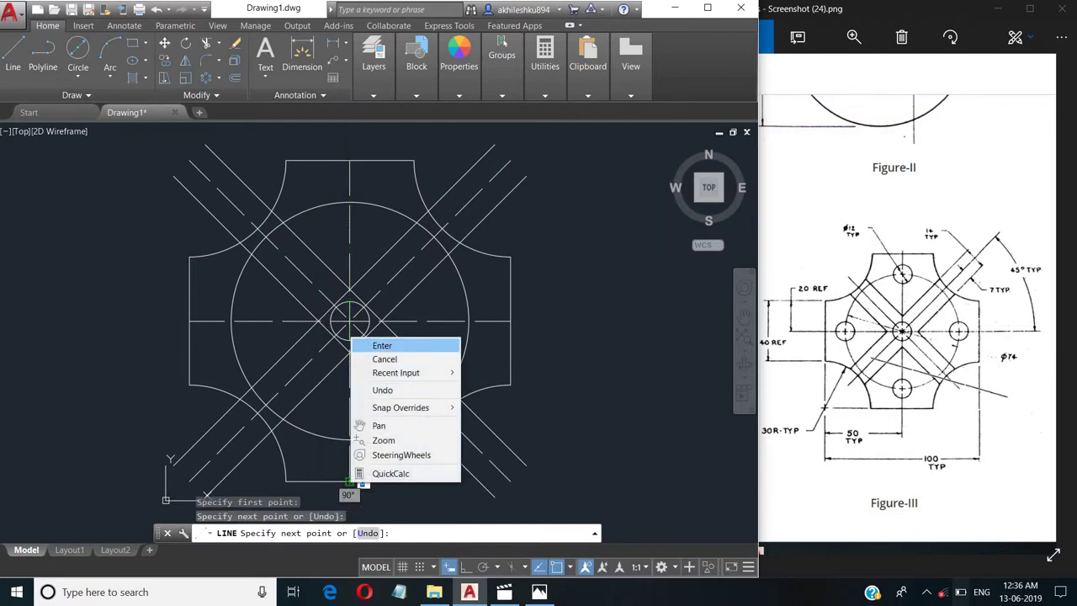
click(380, 345)
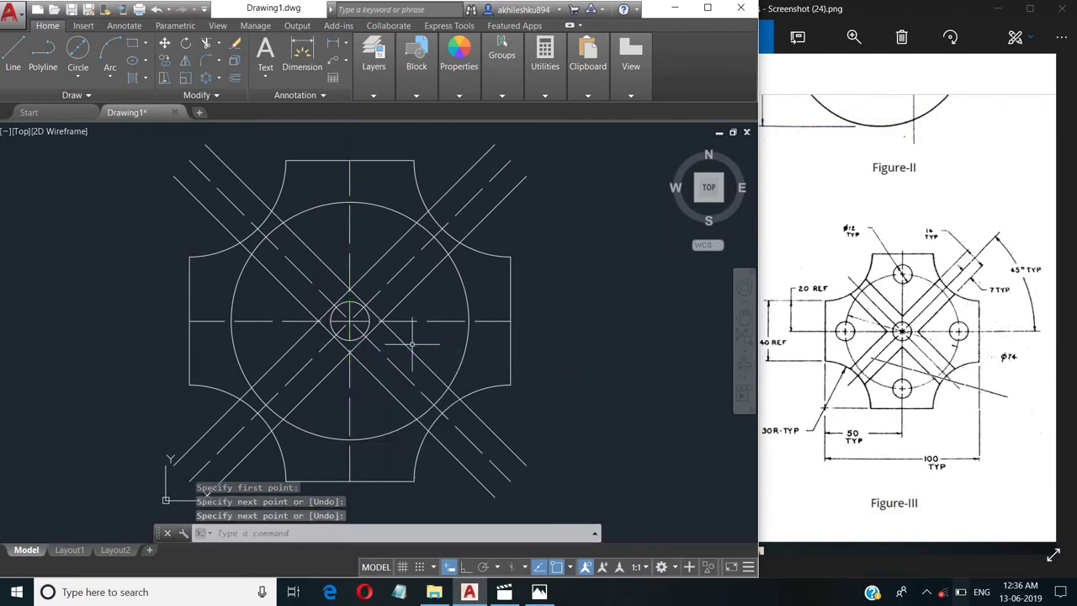
Draw a 74-diameter circle, then delete the wrongly drawn dashed circle
click(77, 48)
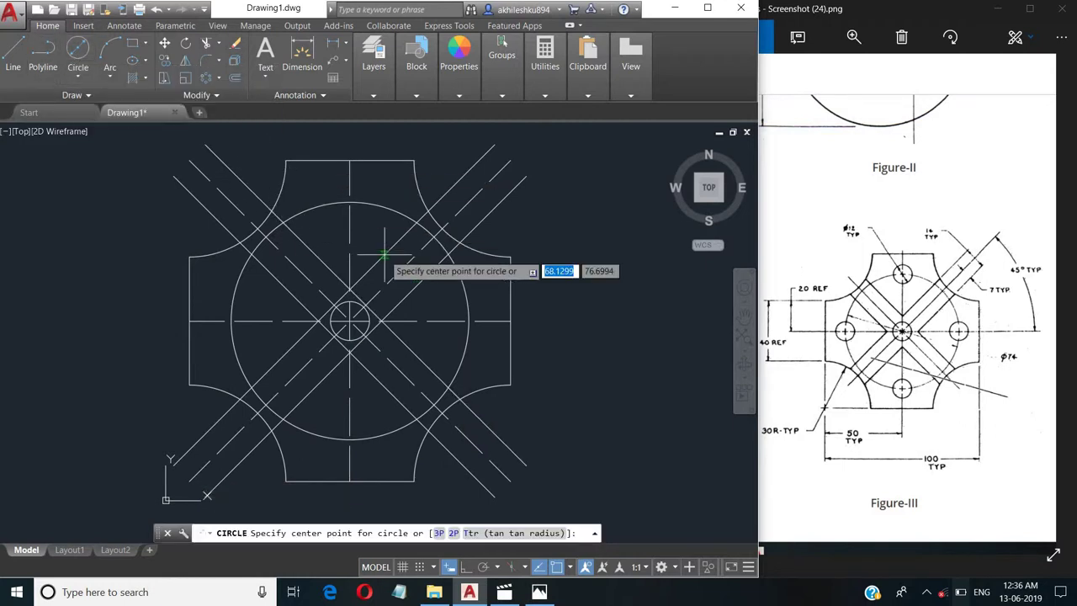
click(468, 320)
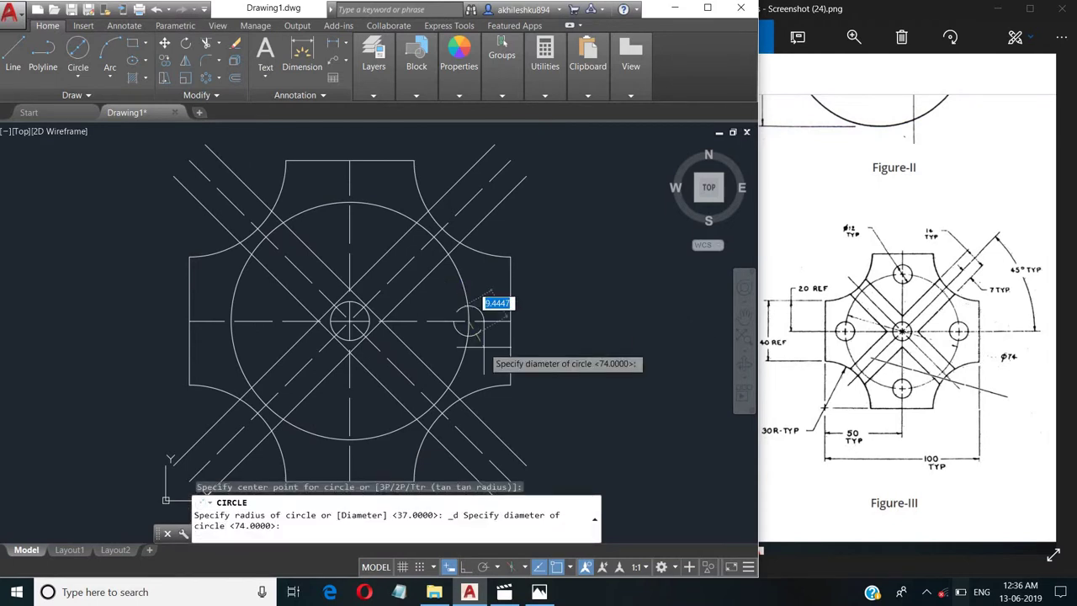
key(Return)
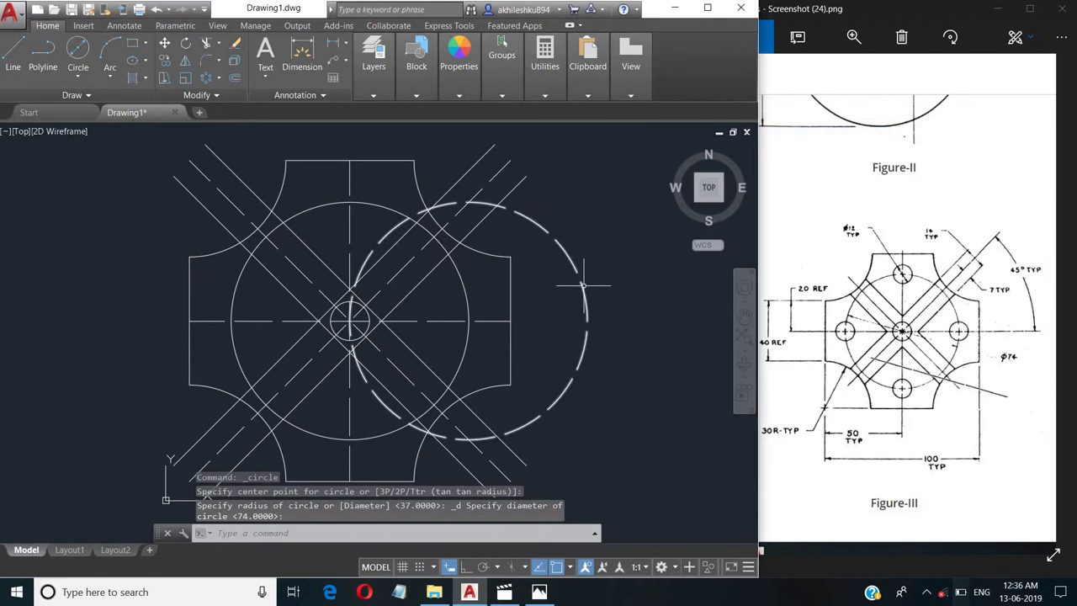
click(582, 285)
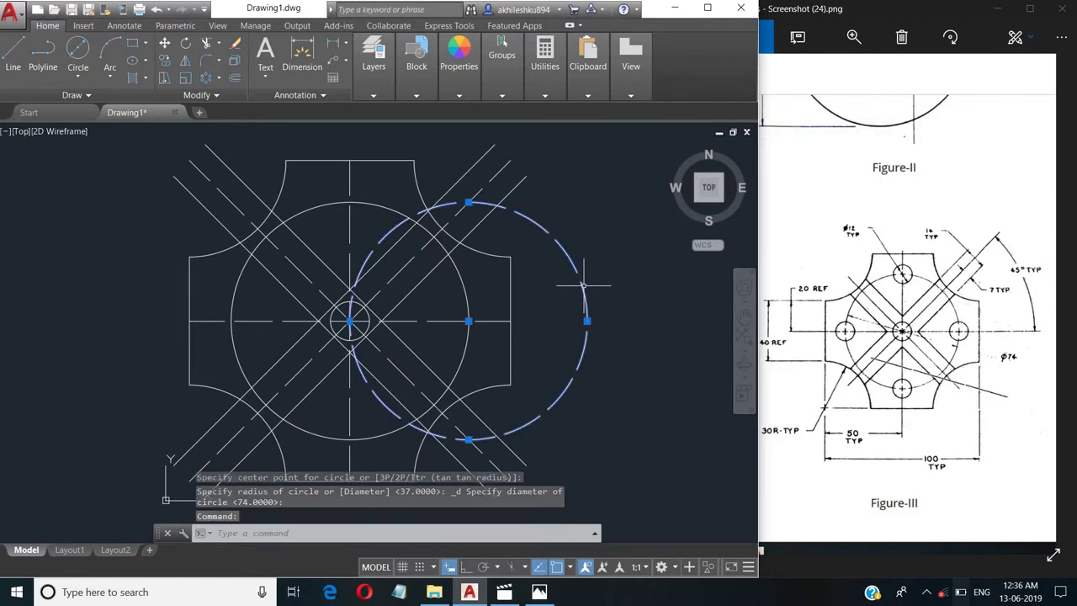
key(Delete)
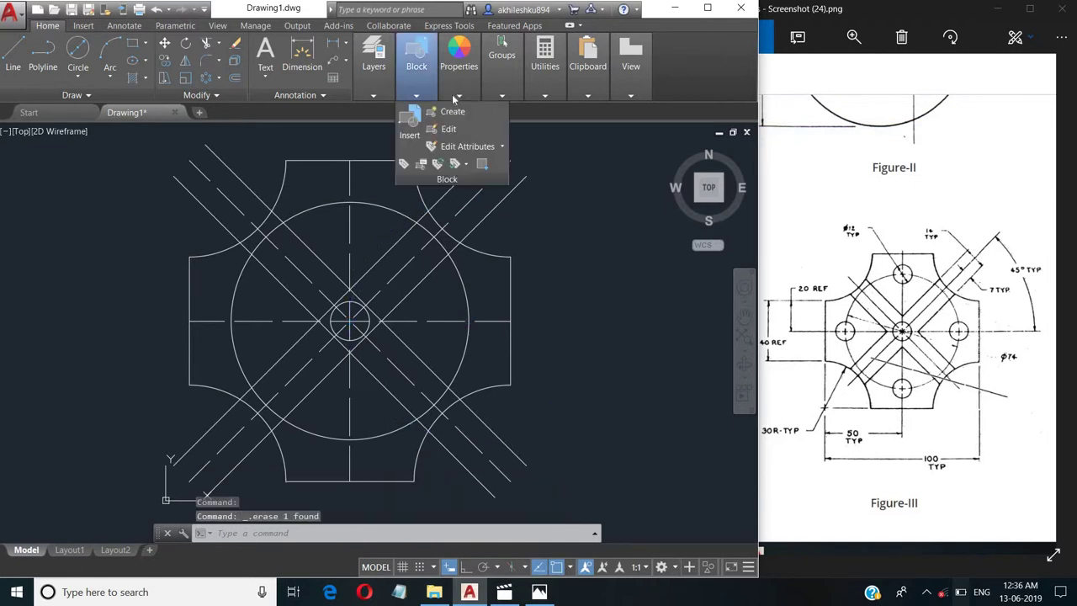
mouse_move(459, 63)
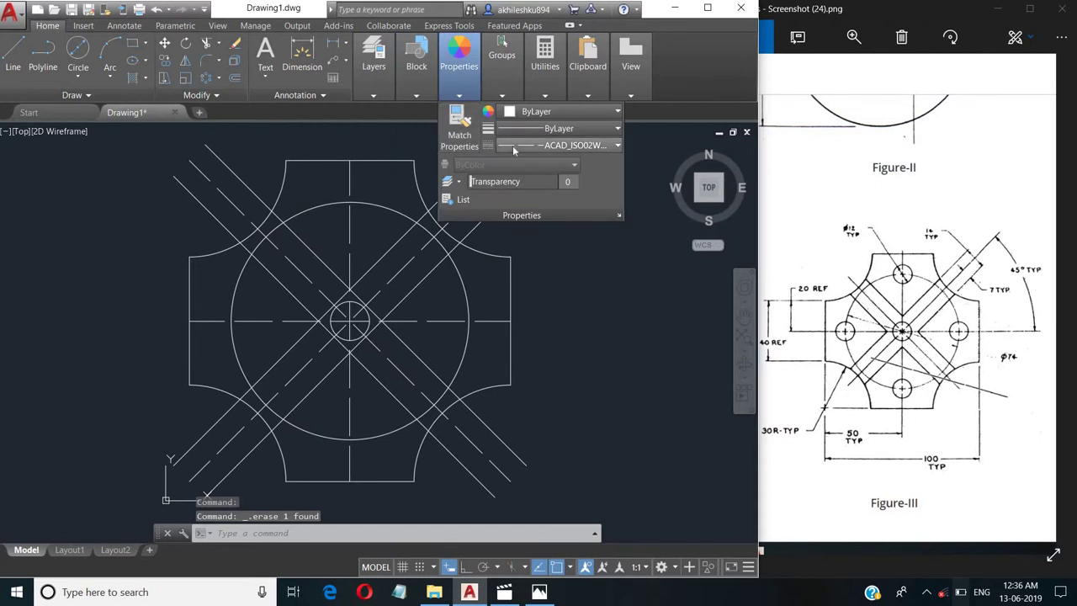
Reset the current linetype to ByLayer
click(513, 145)
click(525, 164)
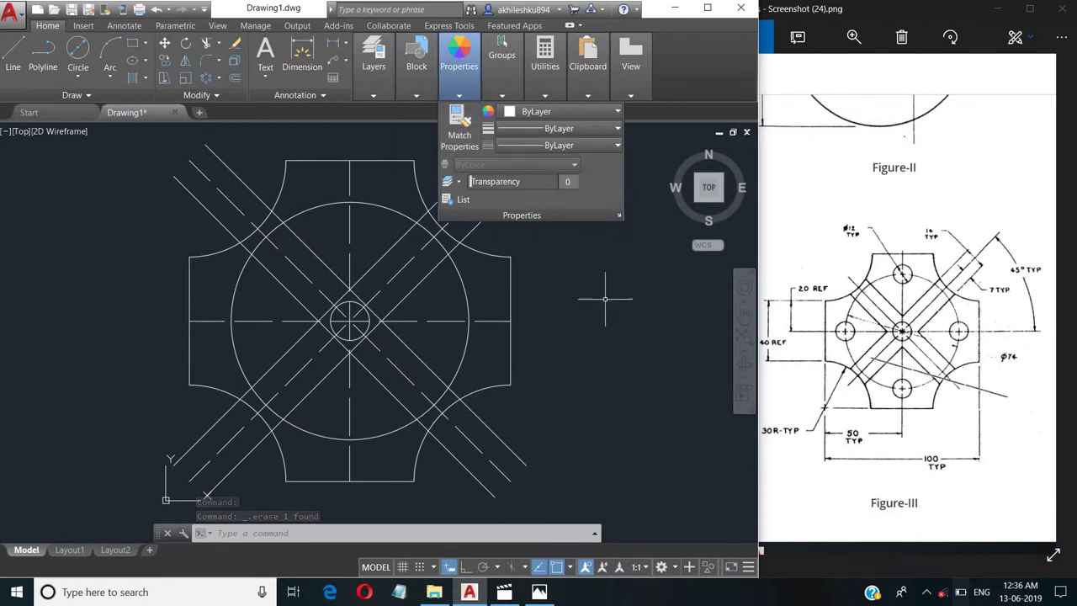
click(614, 334)
right_click(614, 334)
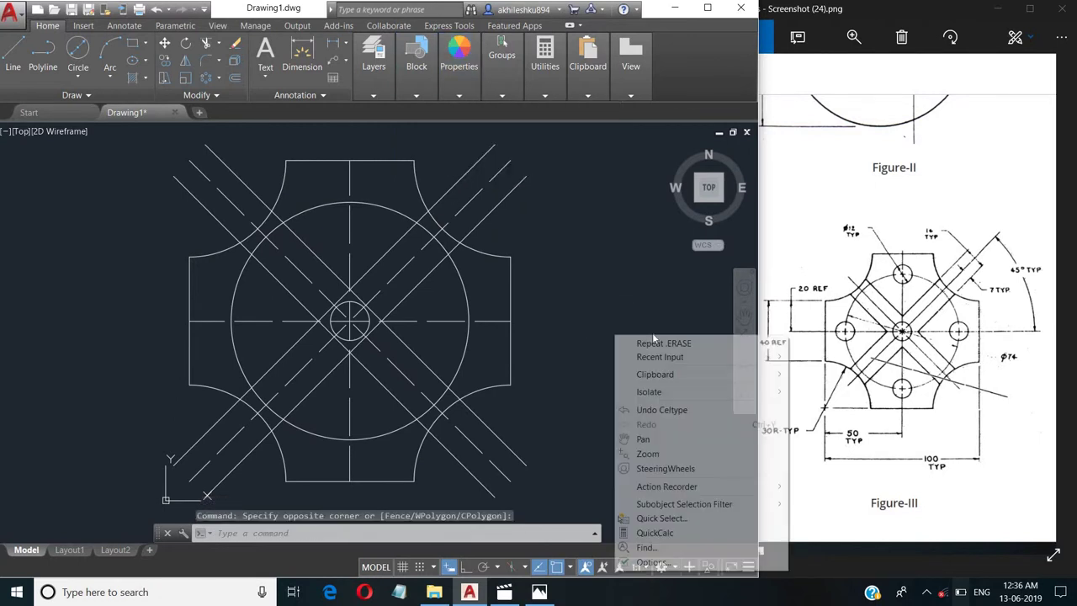
Draw a radius-6 hole on the horizontal centre line, right of centre
right_click(615, 334)
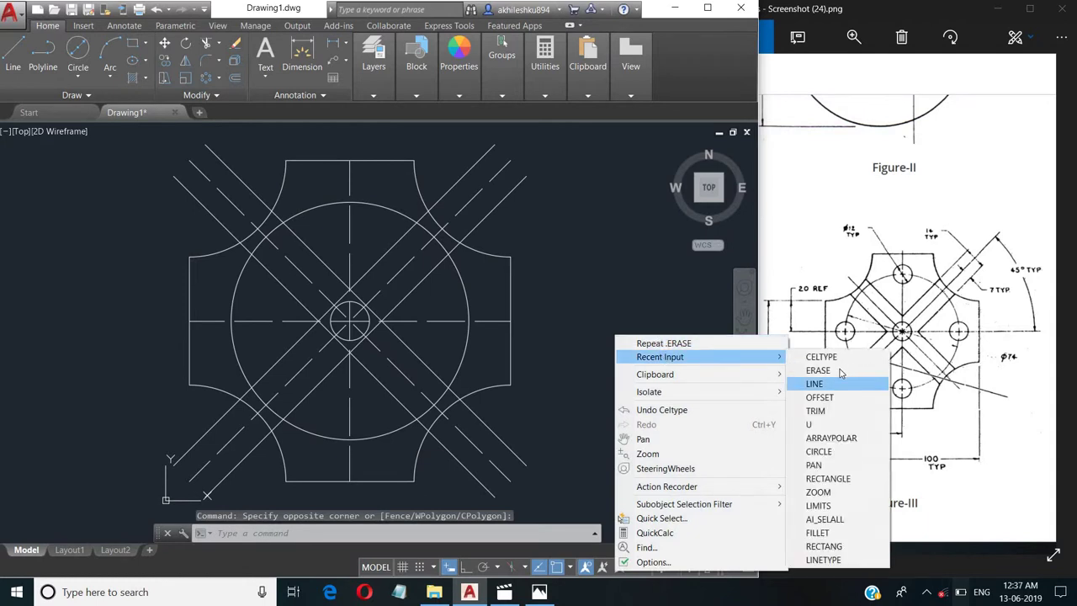
mouse_move(659, 357)
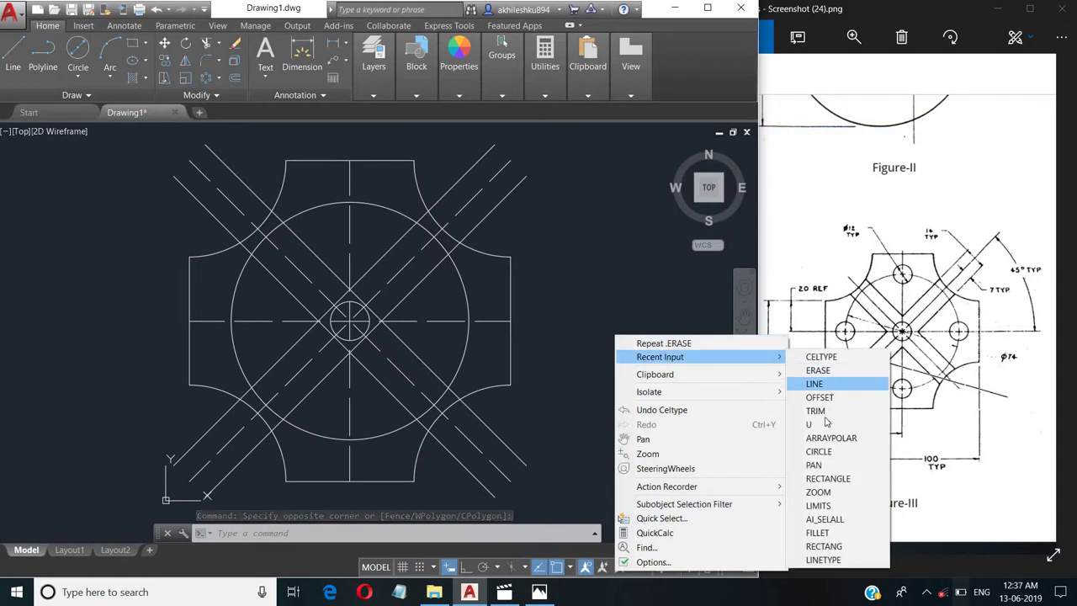
click(820, 452)
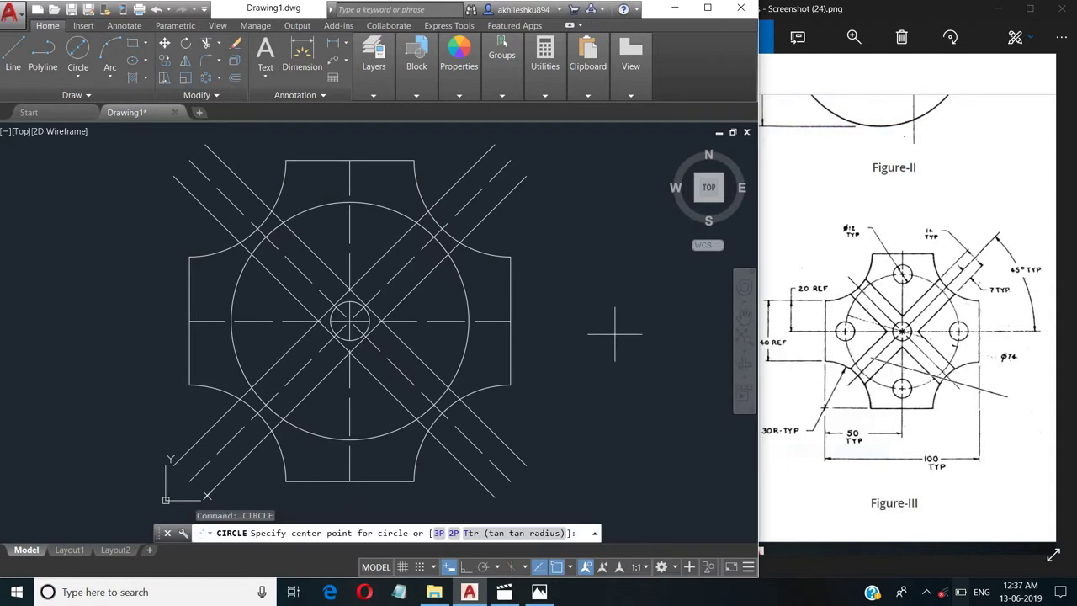
click(468, 321)
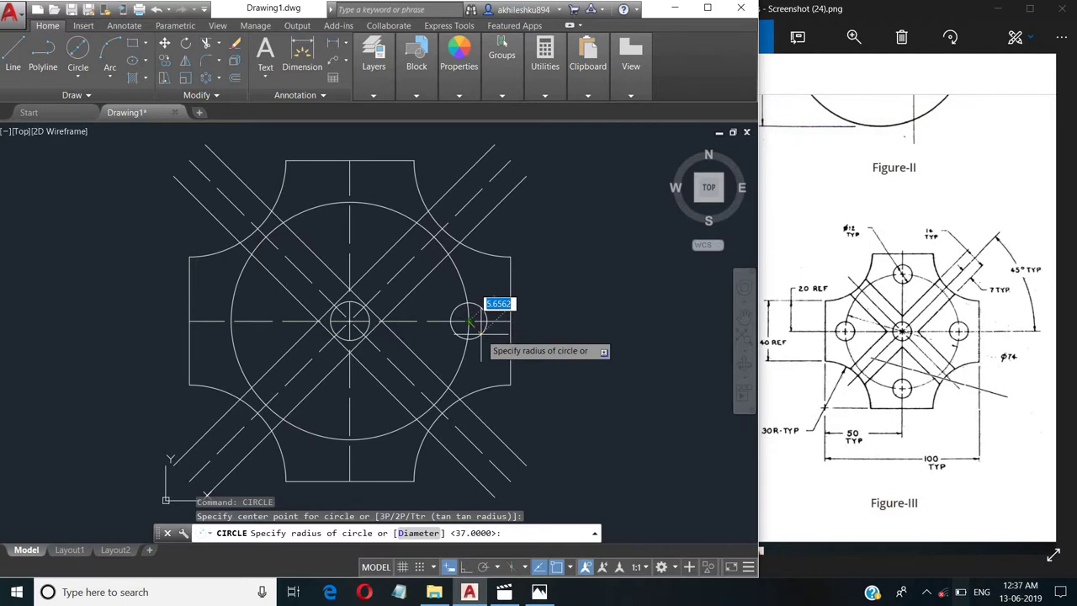
text(6)
key(Return)
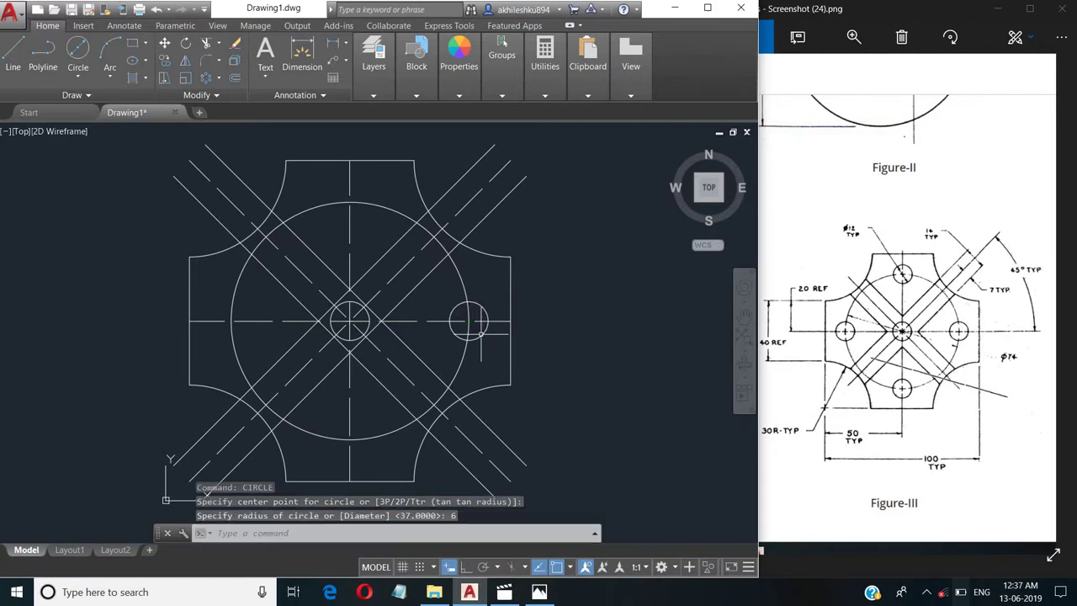
click(481, 334)
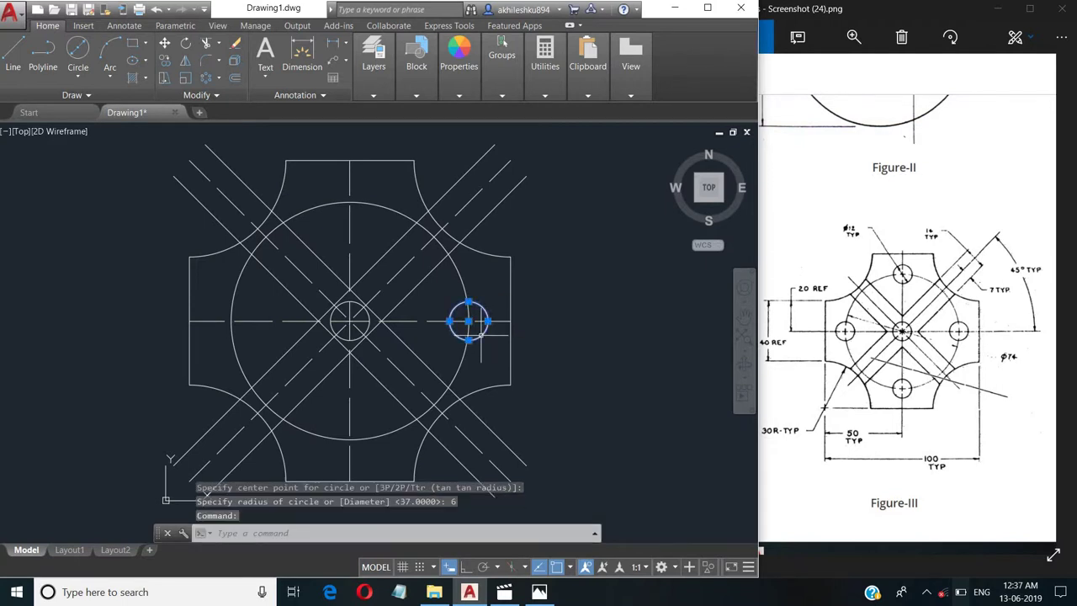
Polar-array the radius-6 hole into 4 copies around the plate centre
click(206, 79)
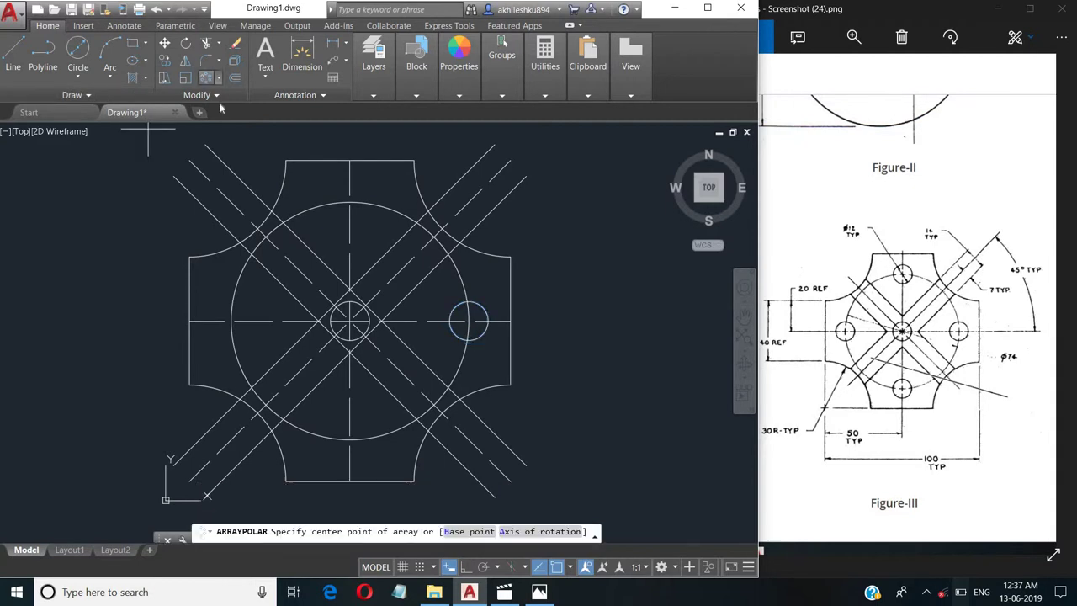
click(349, 320)
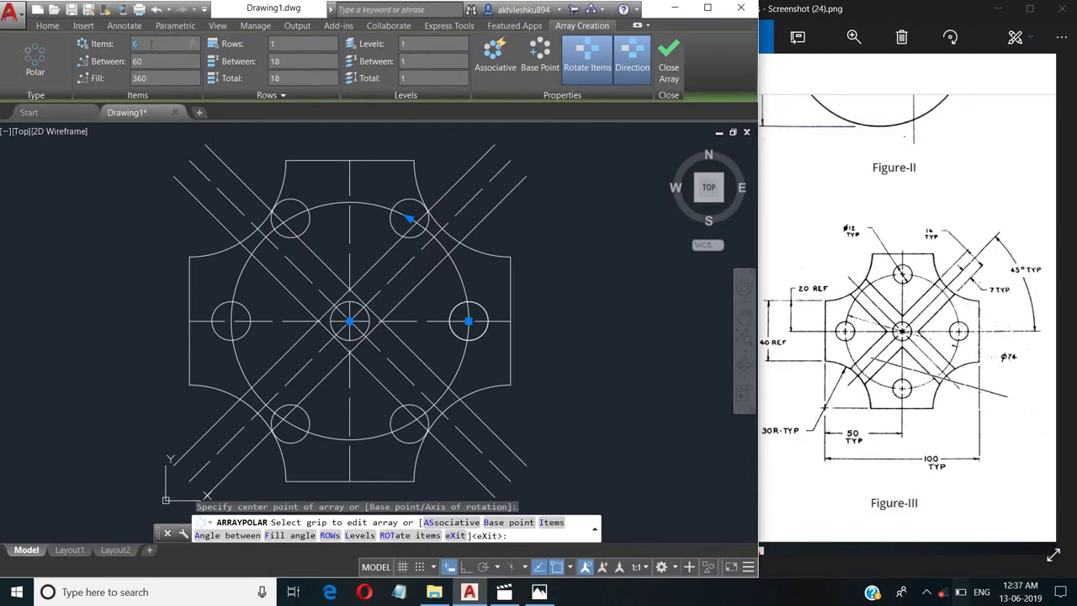
text(4)
key(Return)
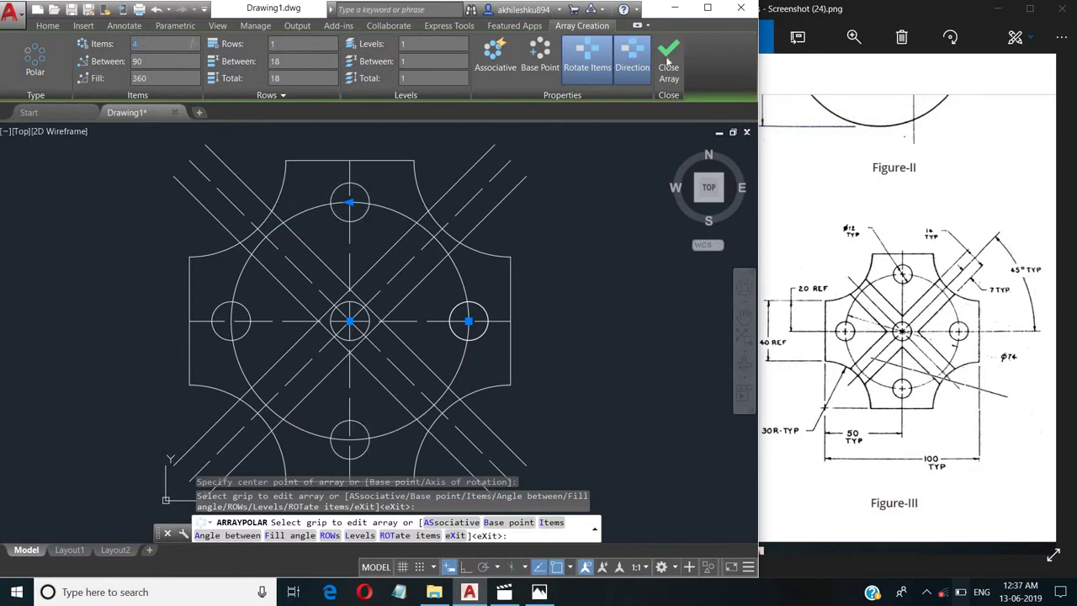
click(667, 61)
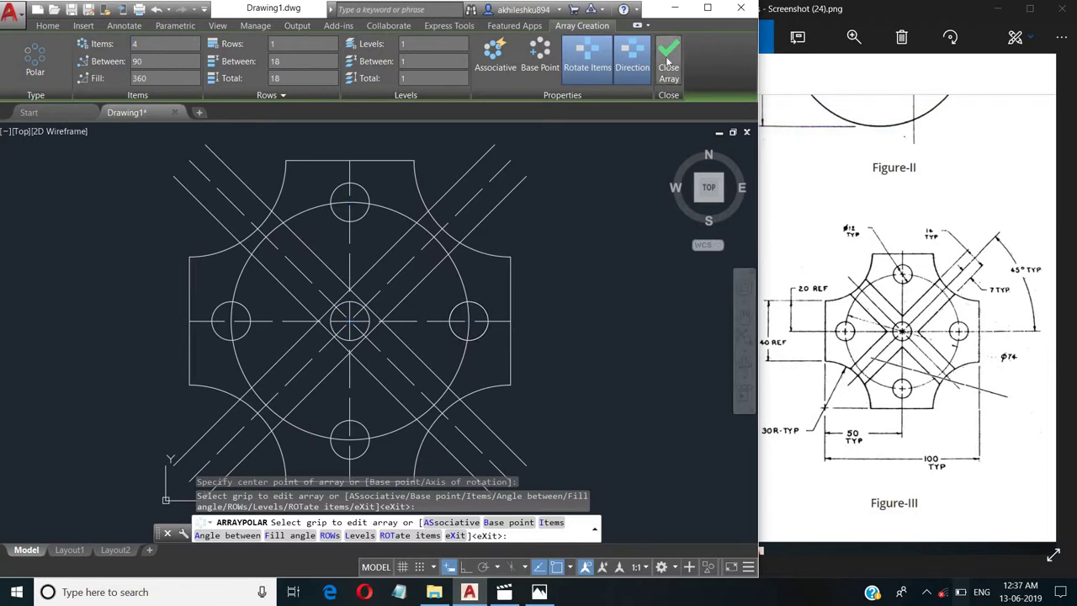
click(667, 60)
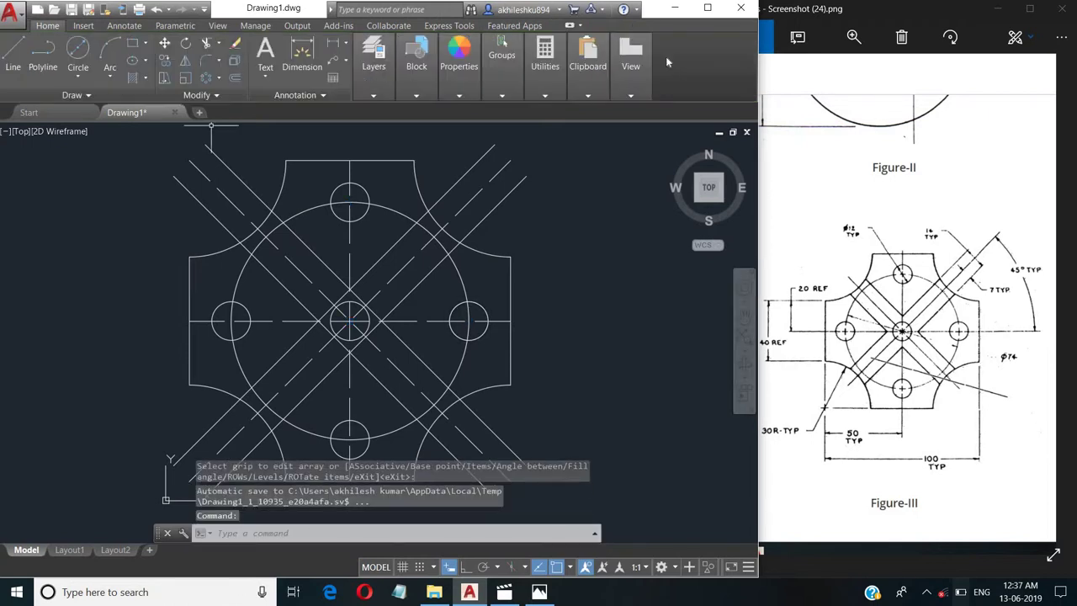
Trim the diagonal segments around the centre and a leftover lower-left arc piece
click(207, 48)
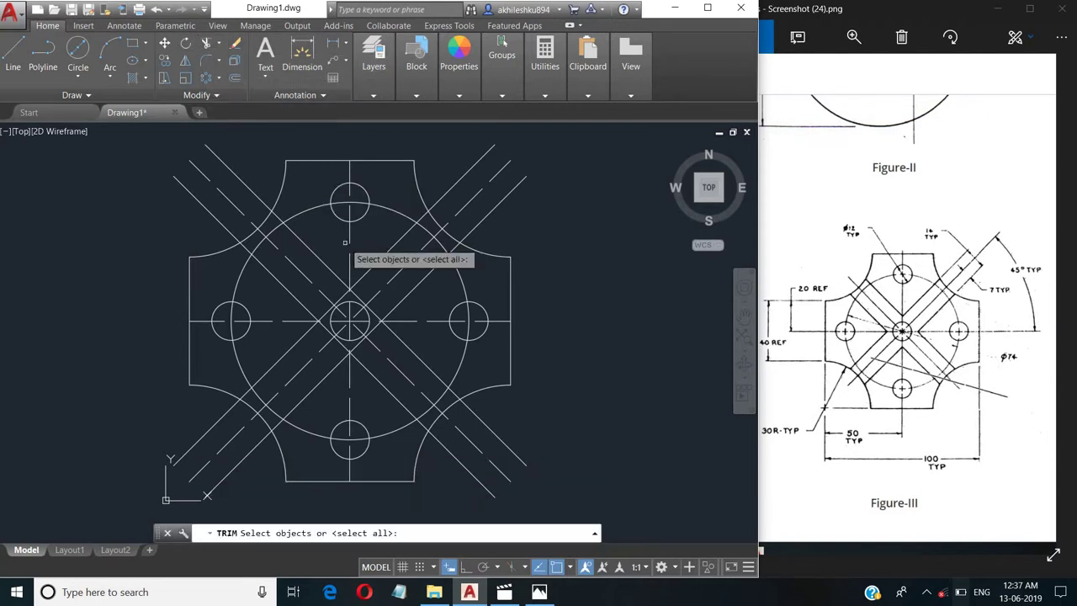
key(Return)
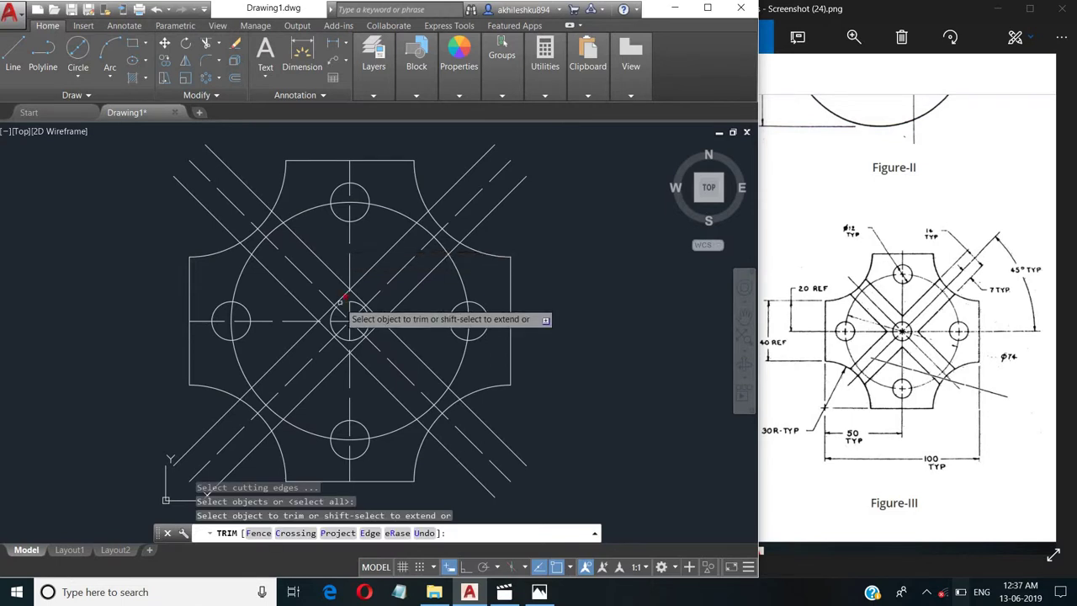
click(341, 298)
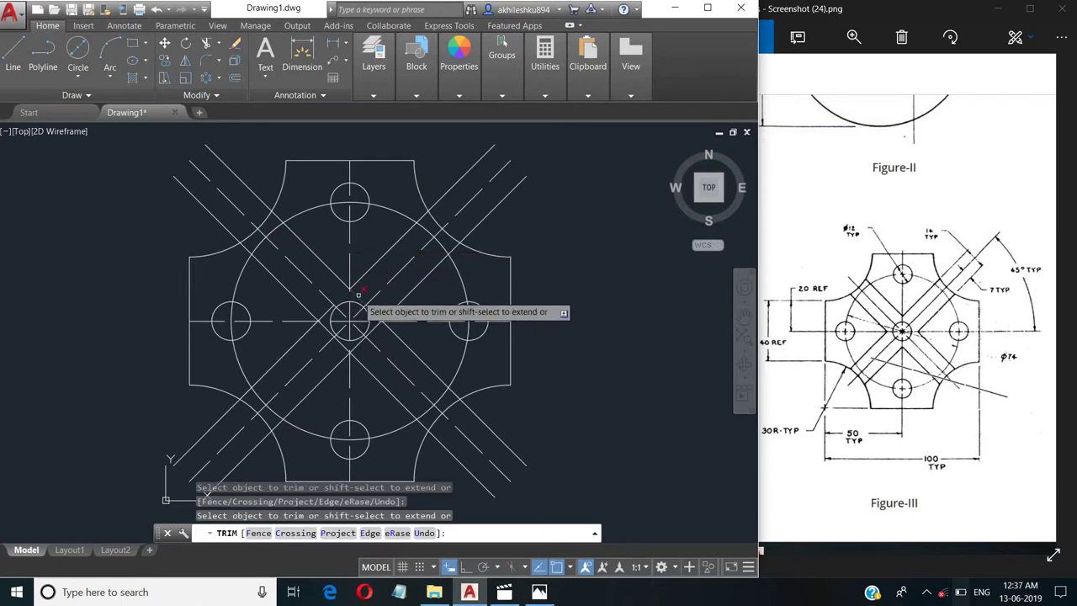
click(362, 298)
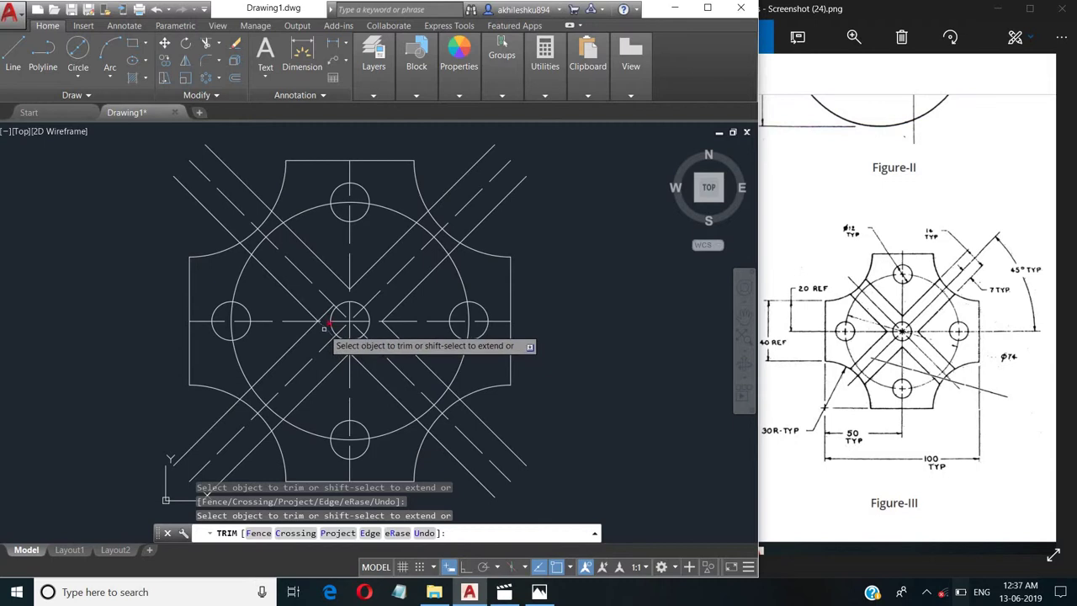
click(323, 316)
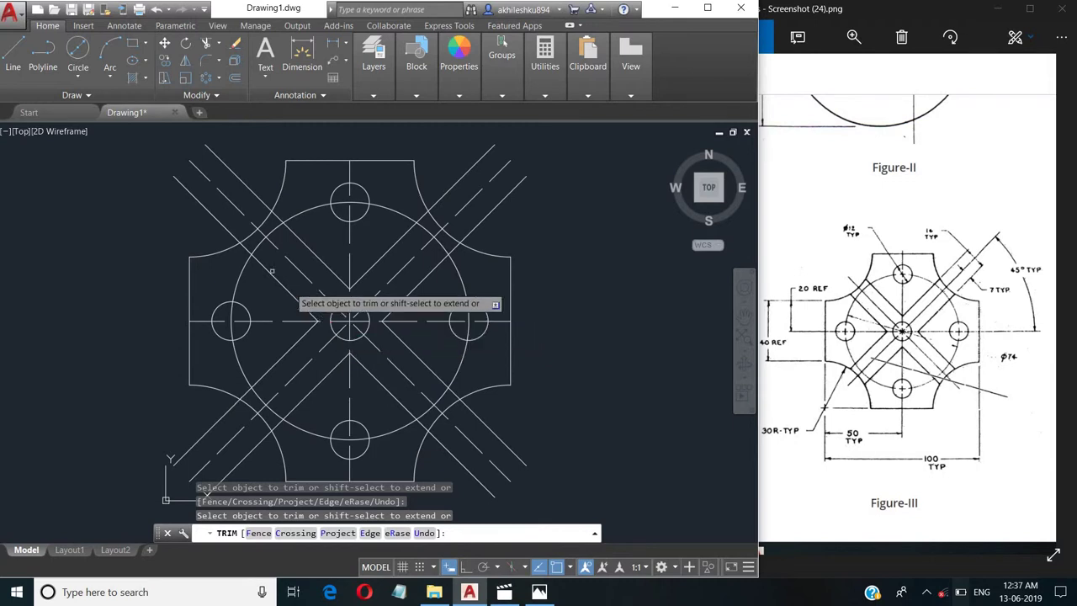
click(286, 470)
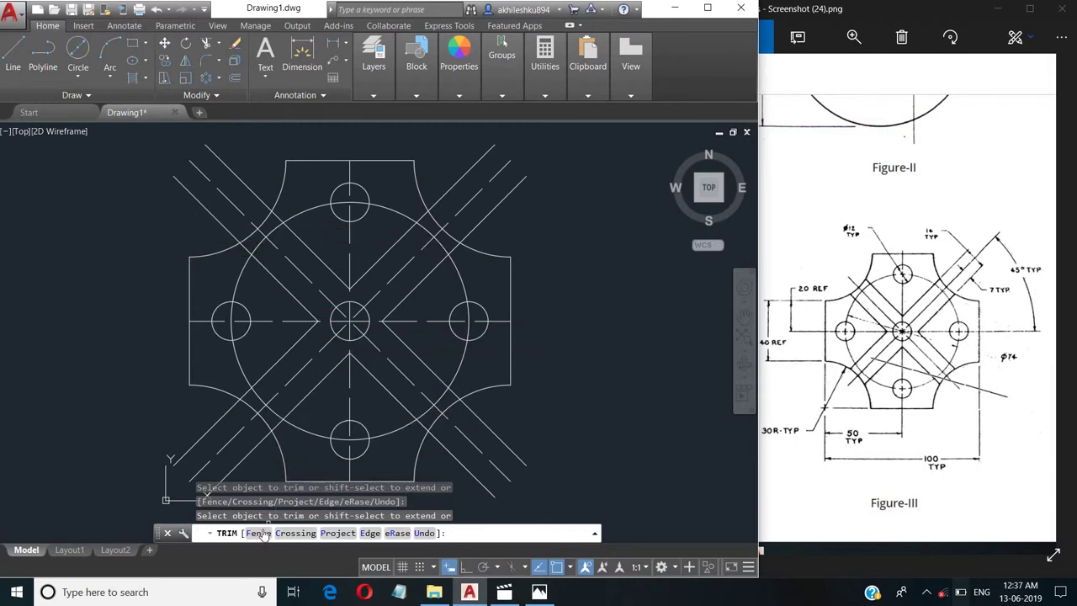
Fence-trim all diagonal line ends overhanging the plate outline
text(F)
key(Return)
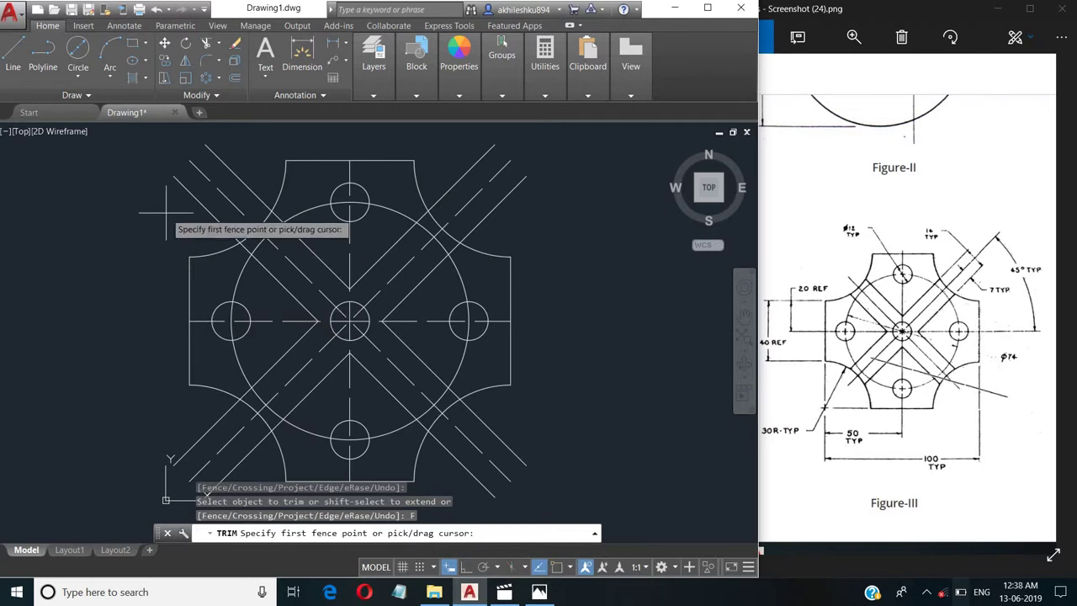
drag(166, 213, 227, 180)
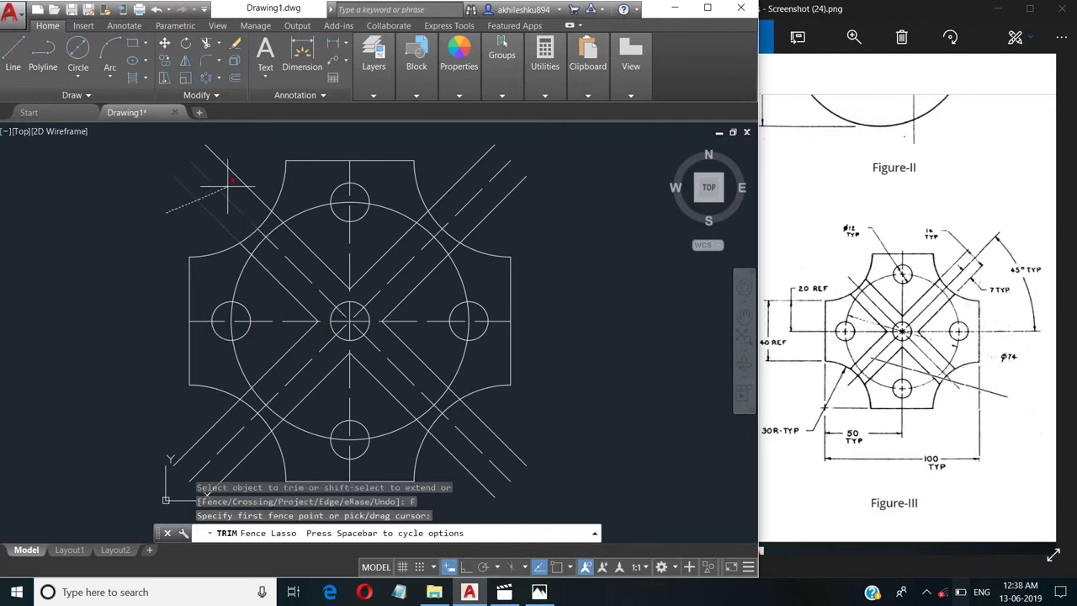
drag(383, 137, 516, 194)
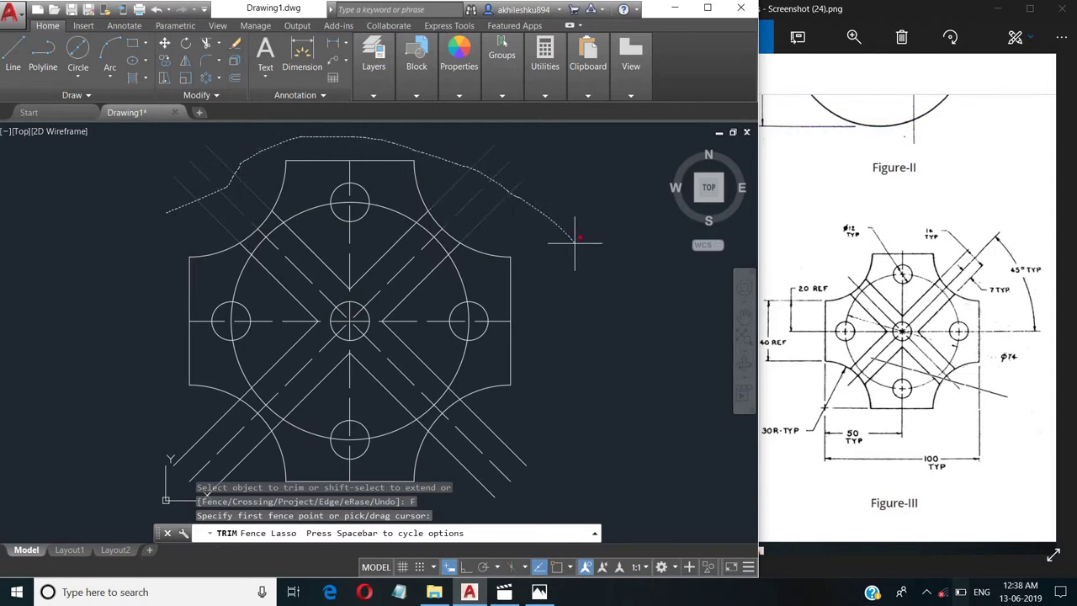
drag(515, 416, 468, 452)
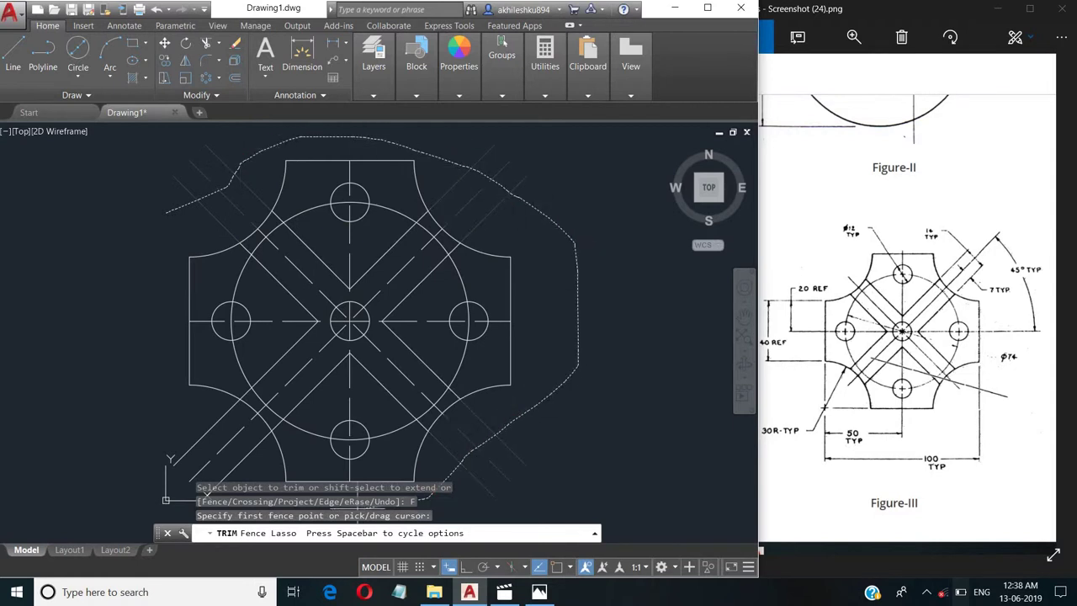
drag(353, 505, 173, 407)
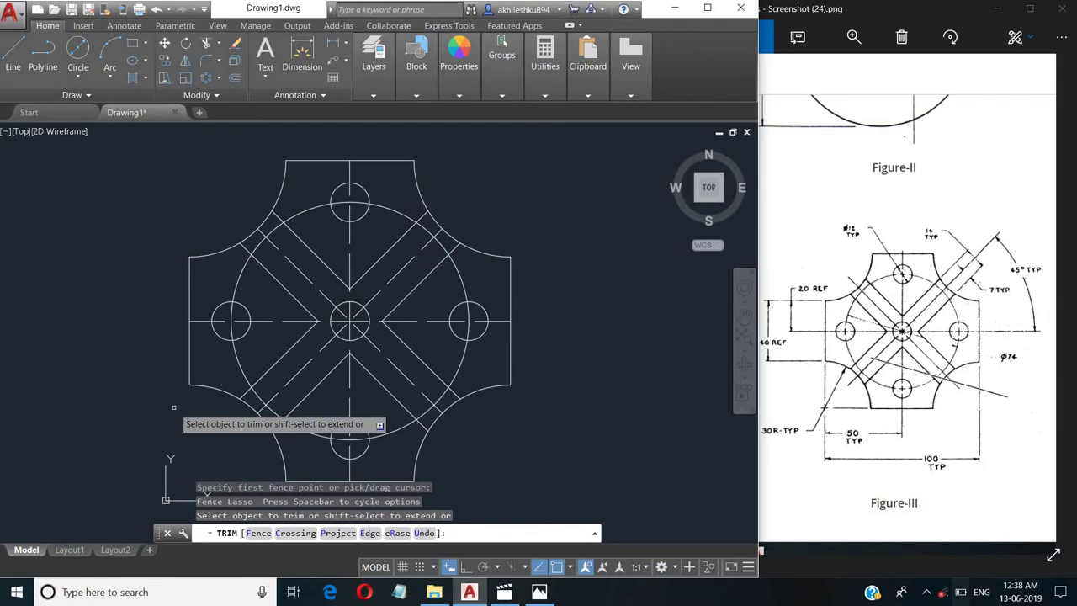
right_click(124, 359)
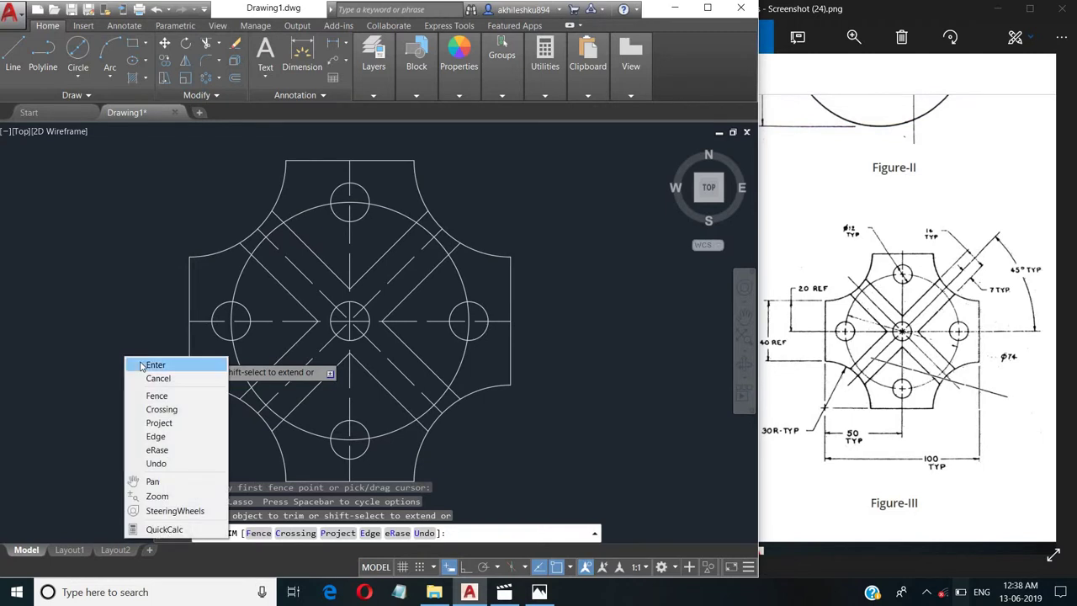
click(135, 364)
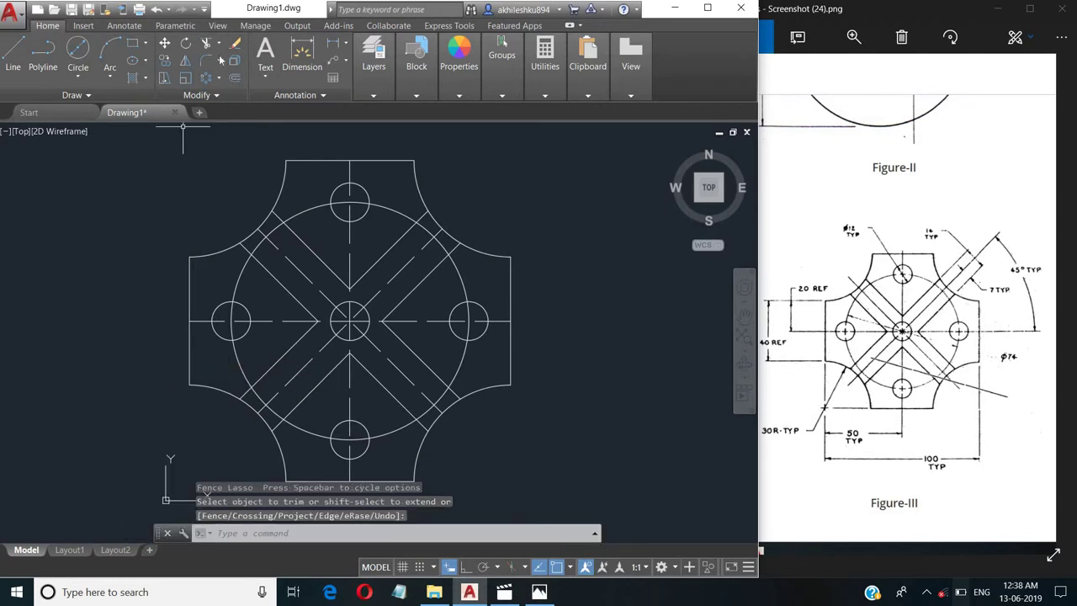
Maximise the AutoCAD window and look through the Parametric, View and Manage tabs
click(174, 26)
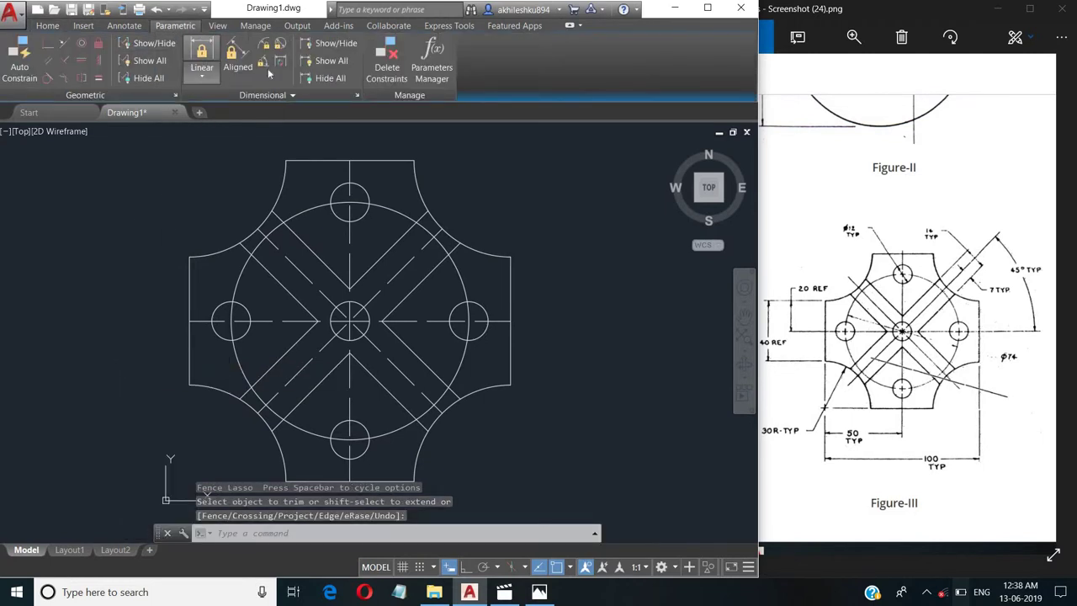
click(707, 7)
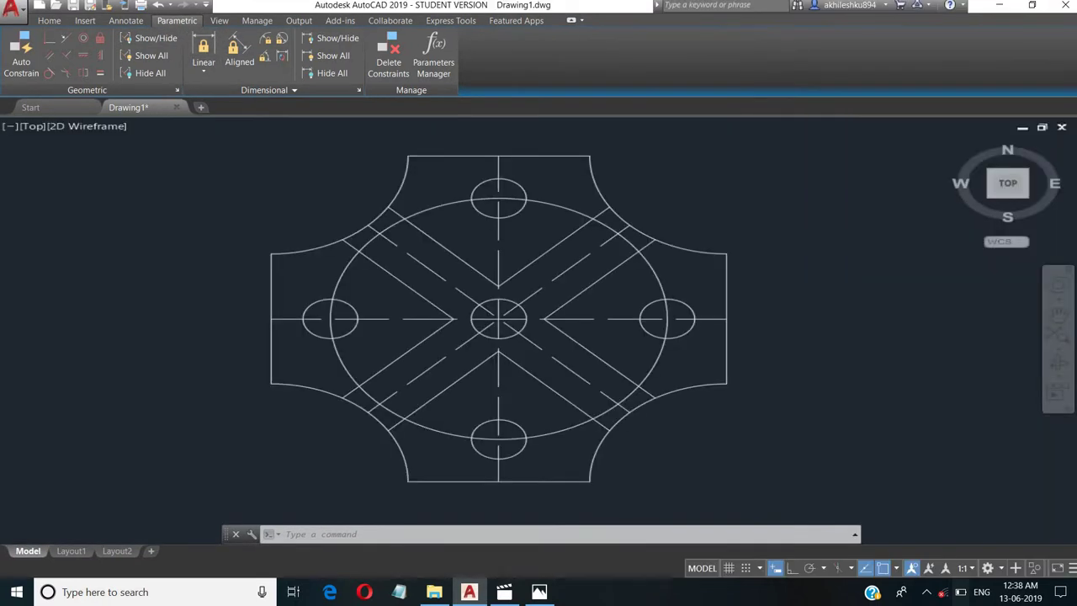
click(218, 21)
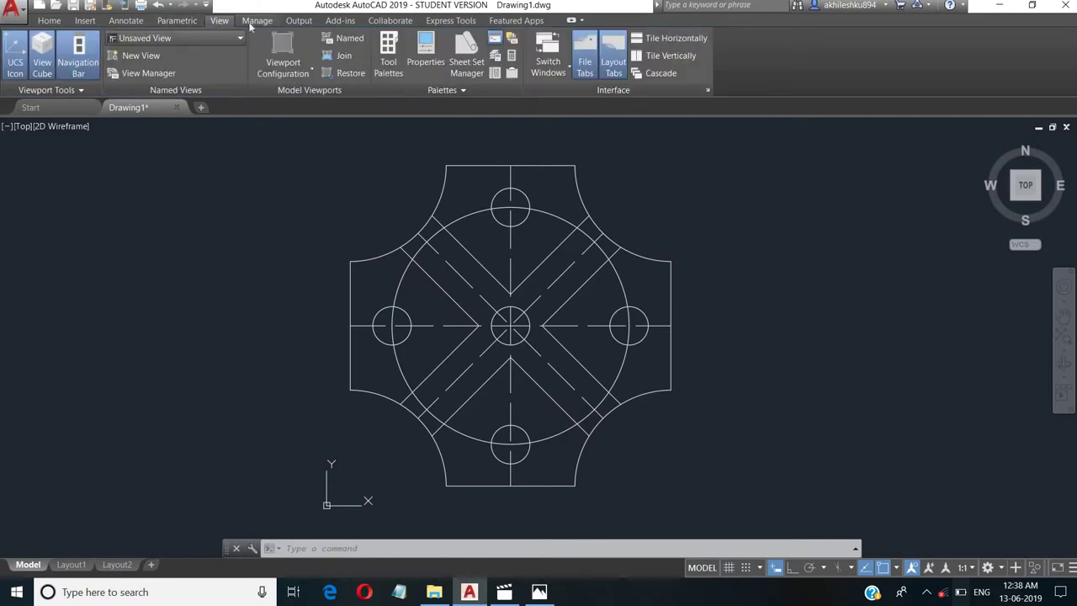
click(252, 21)
click(175, 23)
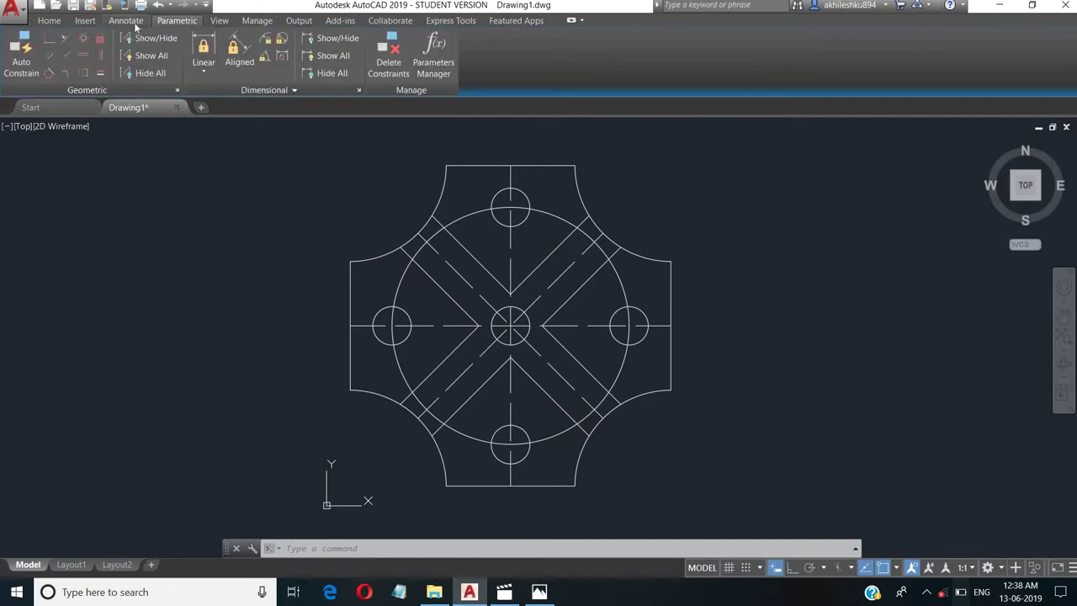
Dimension the plate's 100 overall width above the drawing
click(128, 22)
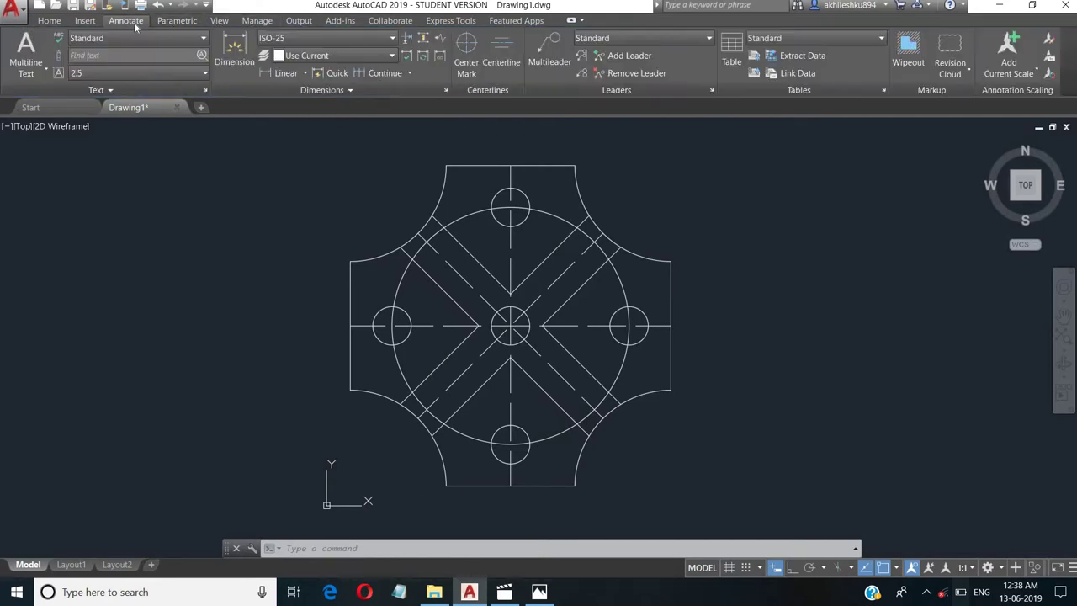
click(235, 61)
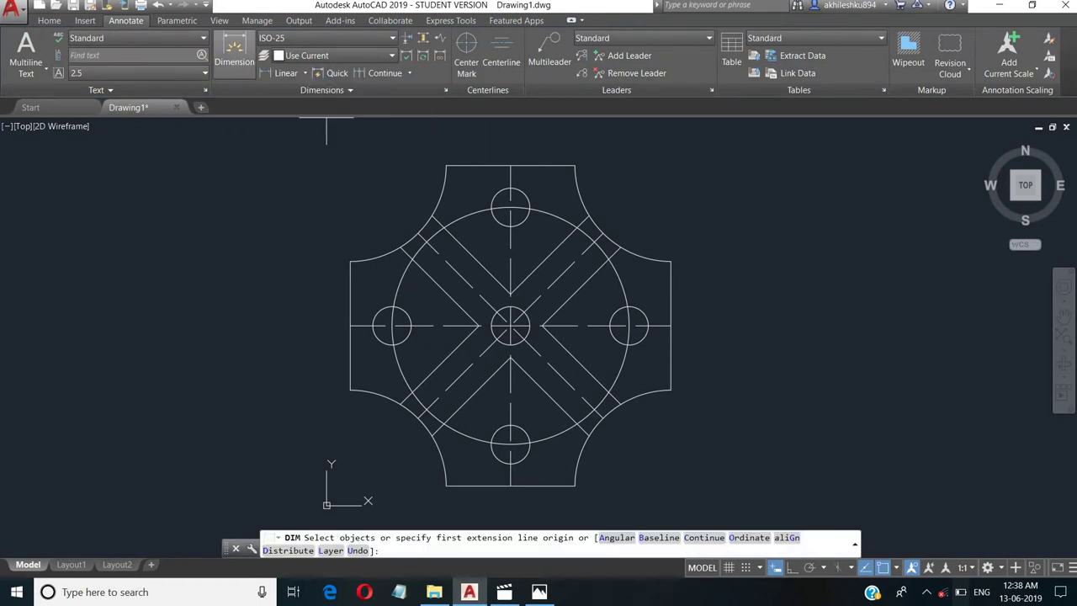
key(Return)
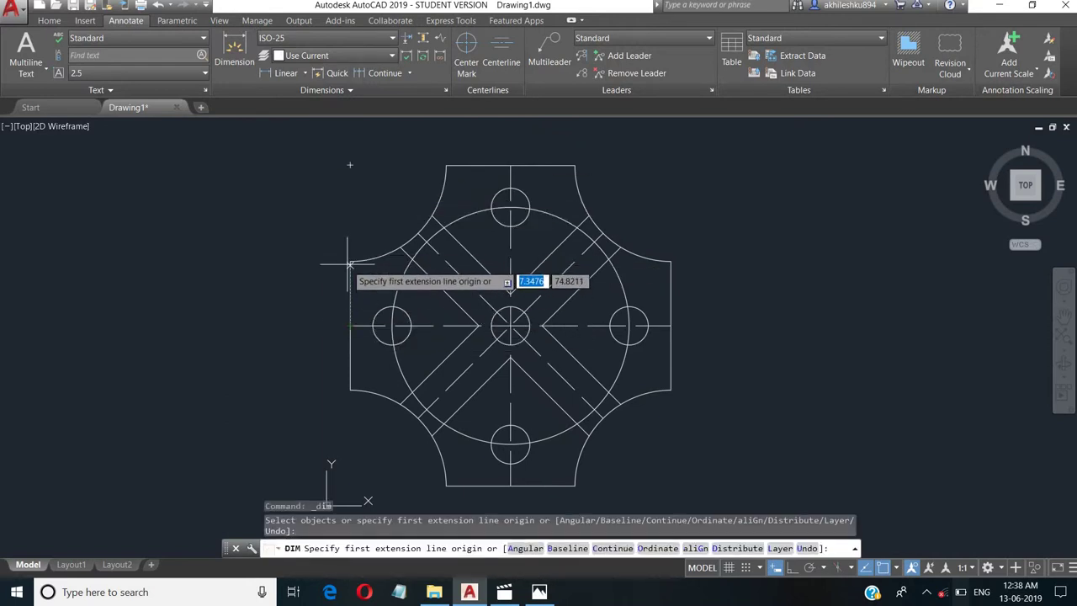
click(350, 262)
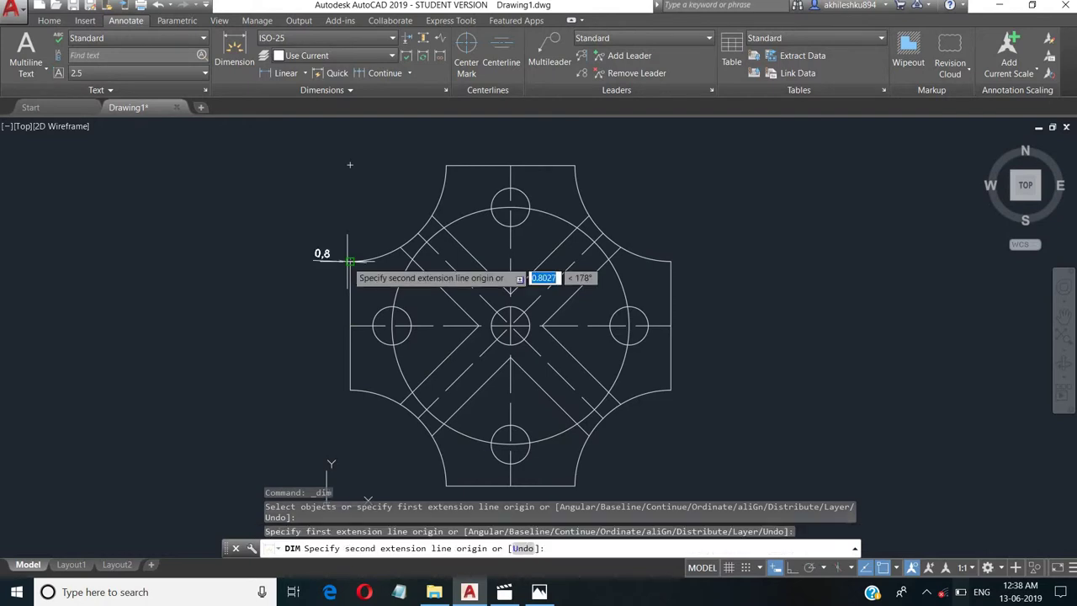
click(671, 261)
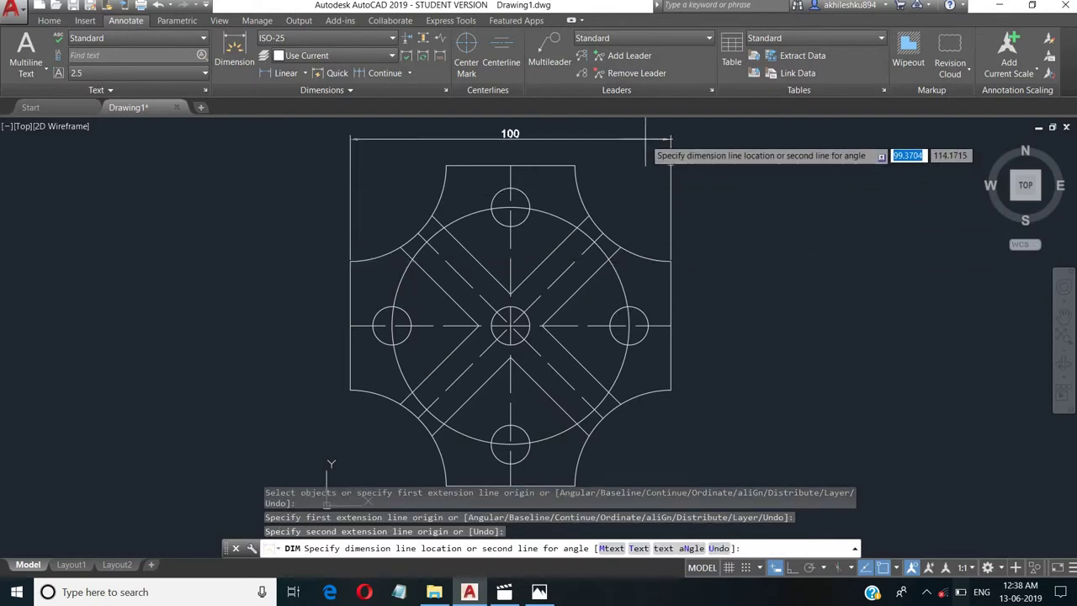
click(642, 126)
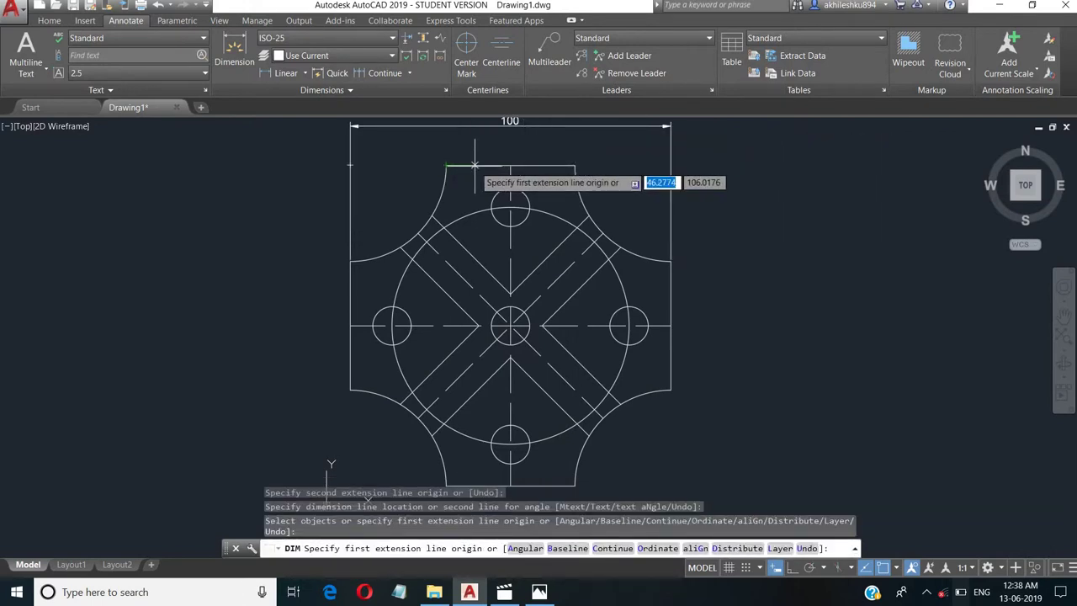
Dimension the 40 straight top edge between the corner arcs
click(446, 166)
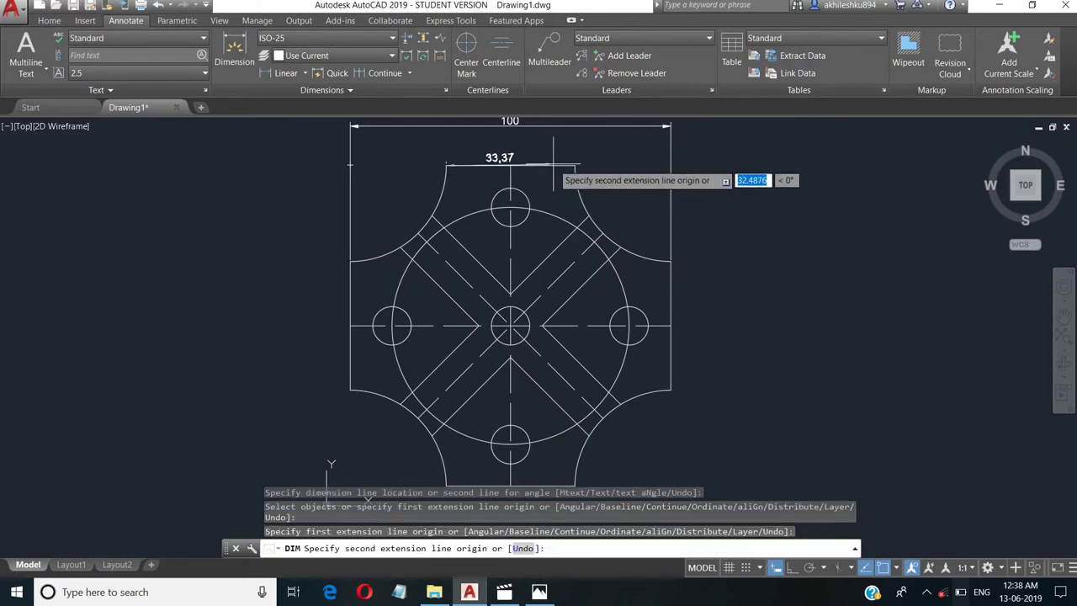
click(574, 165)
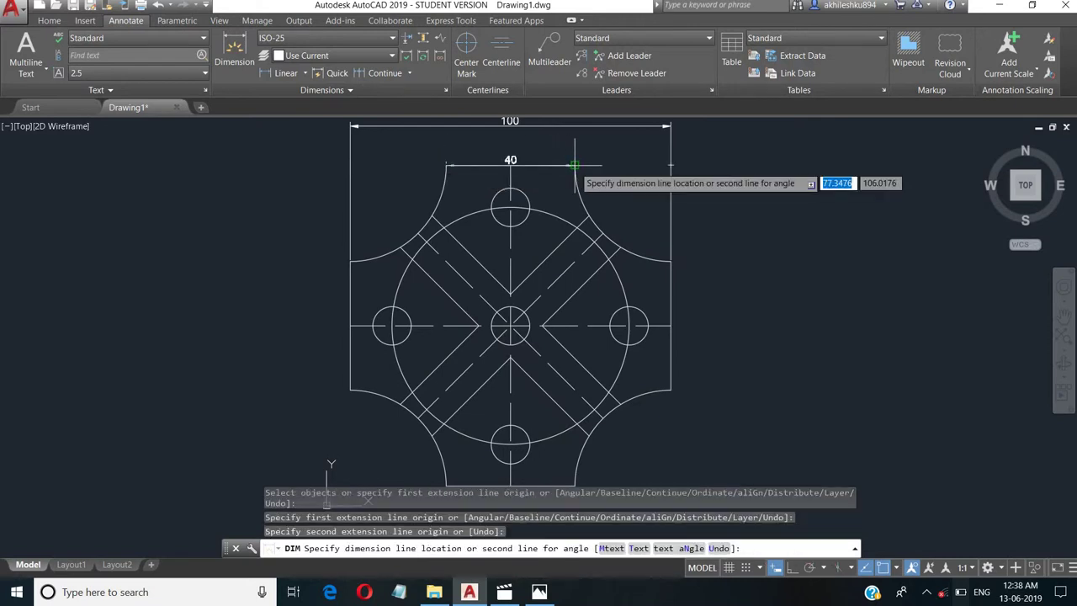
click(574, 147)
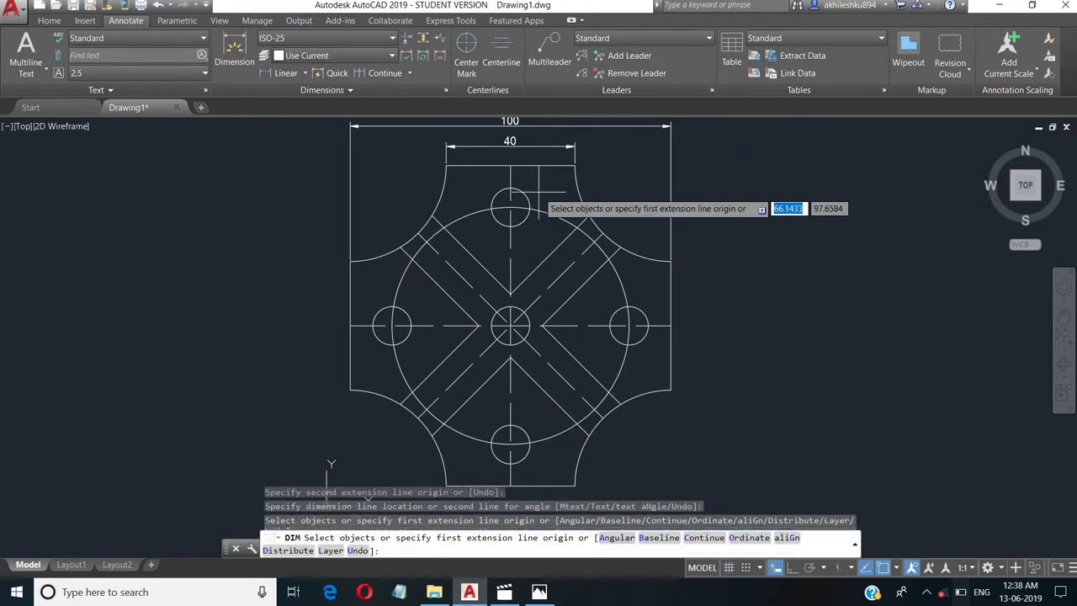
click(305, 73)
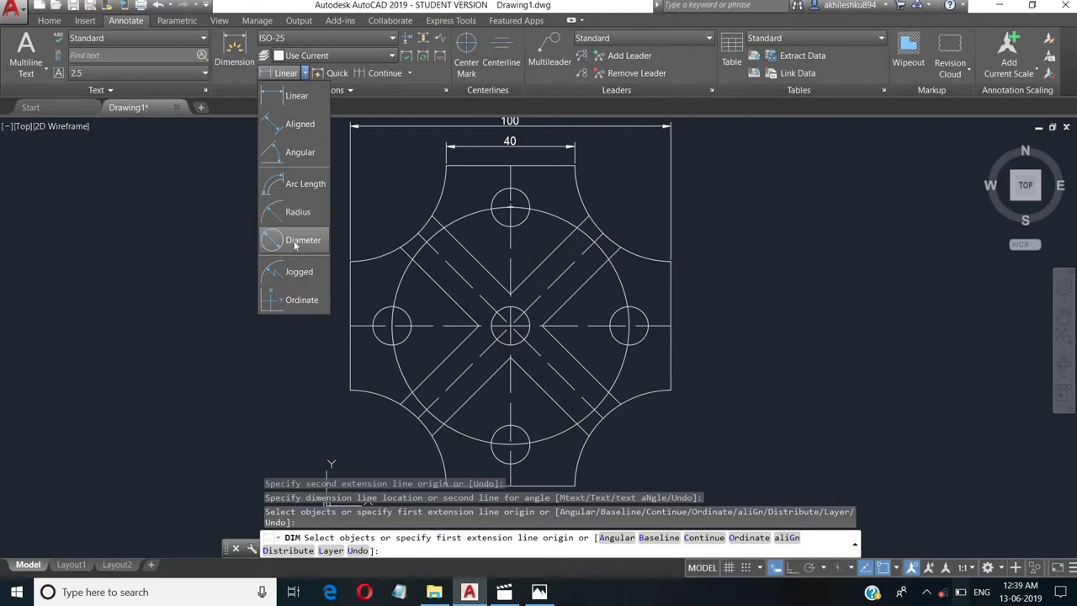
Add an R30 radius dimension to the lower-left corner arc, placed outside
click(296, 213)
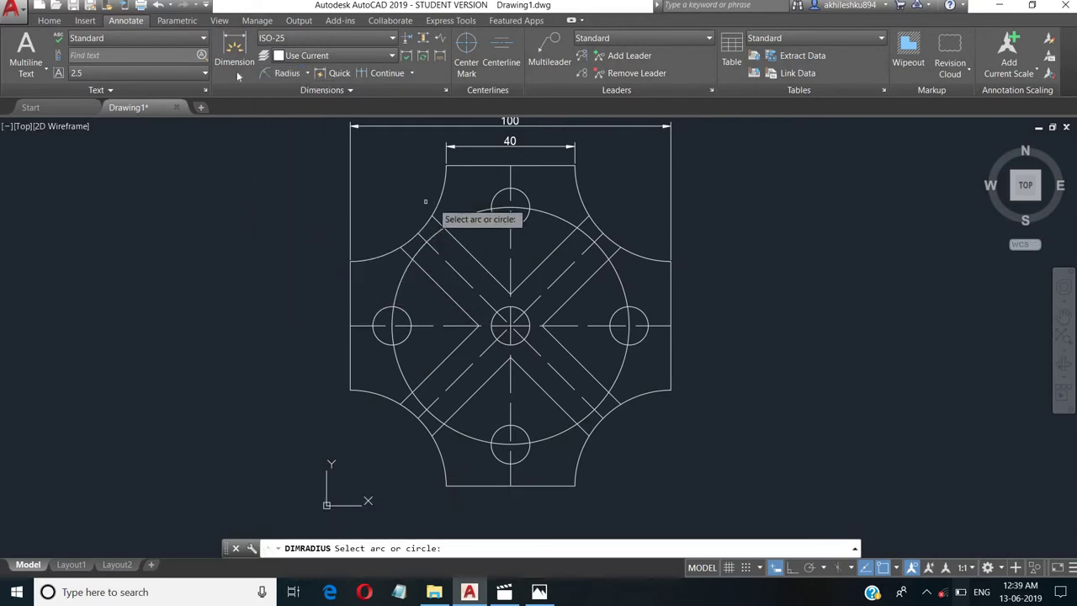
click(305, 75)
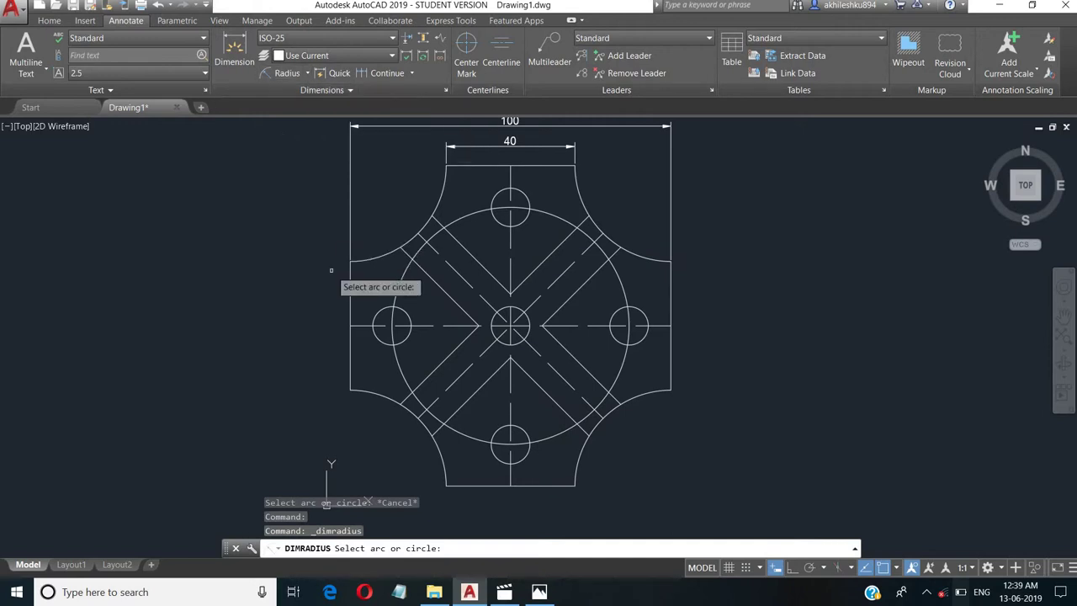
click(388, 398)
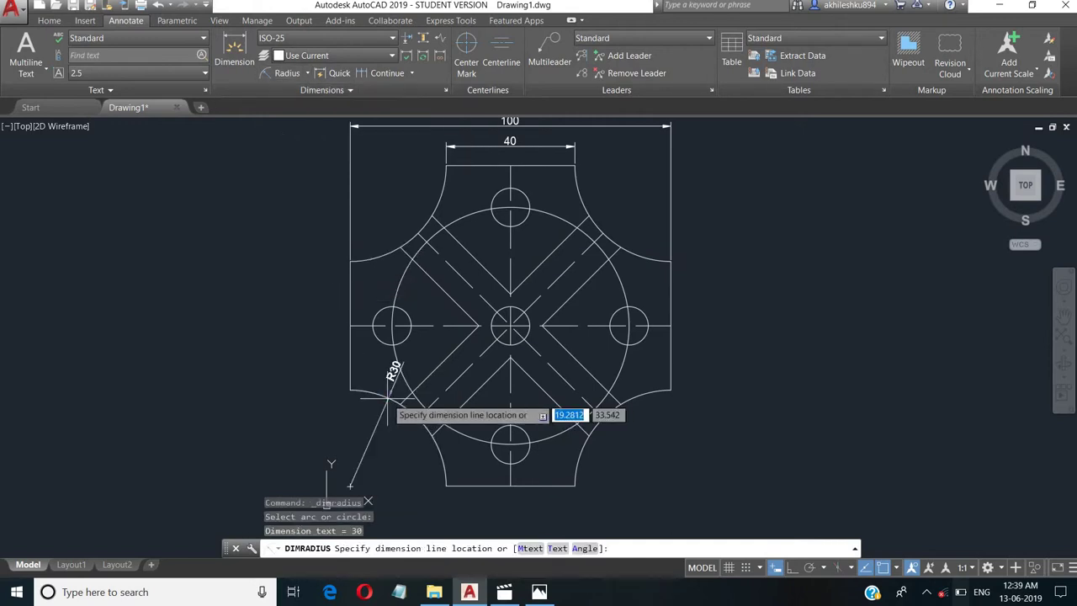
click(249, 352)
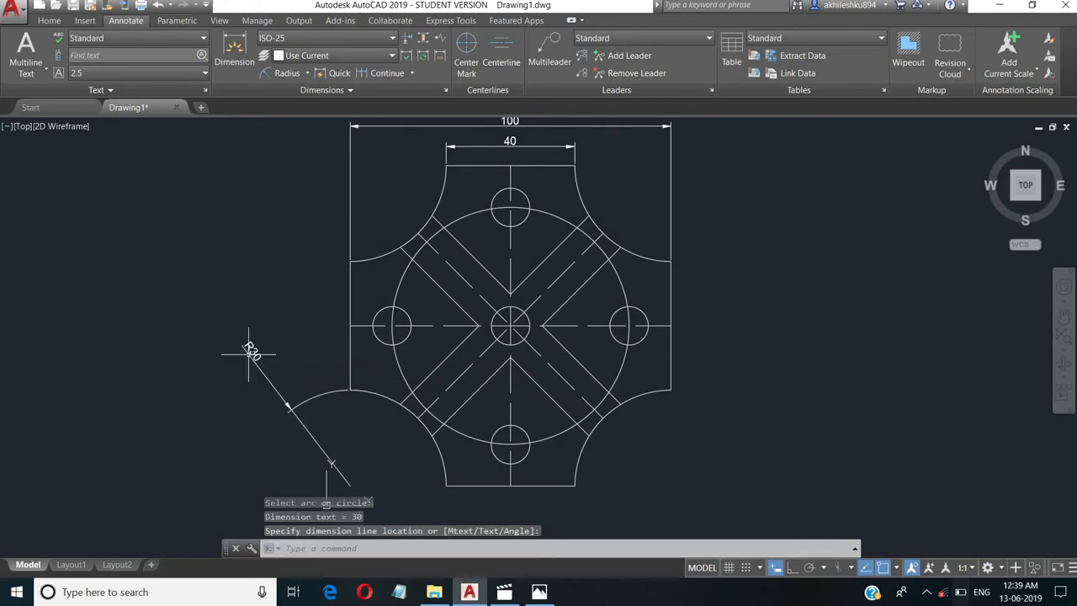
click(308, 75)
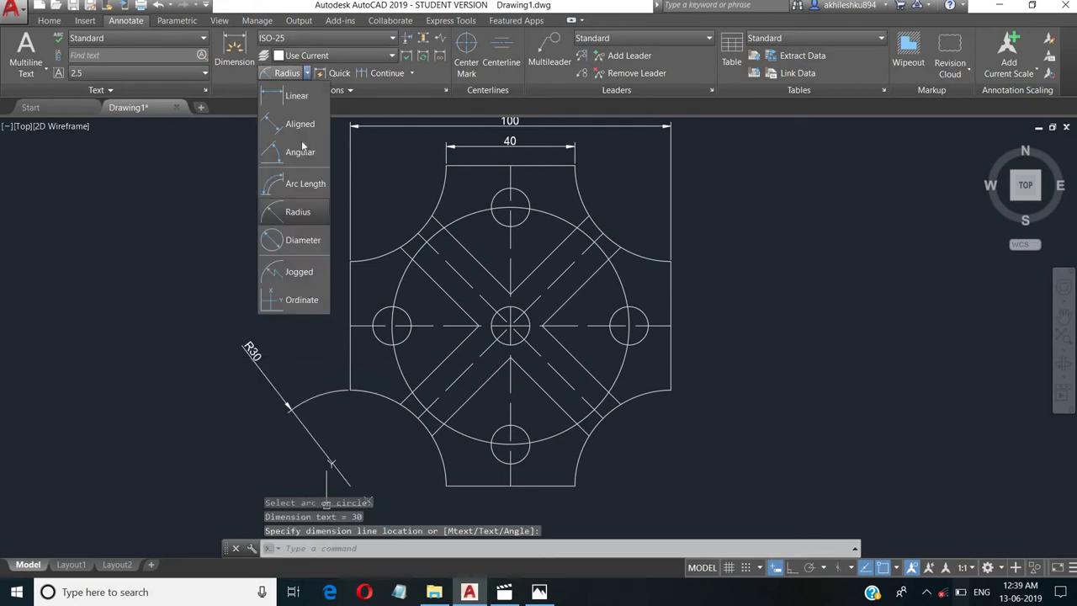
Add a Ø12 diameter dimension to the top small hole with its leader to the right
click(295, 240)
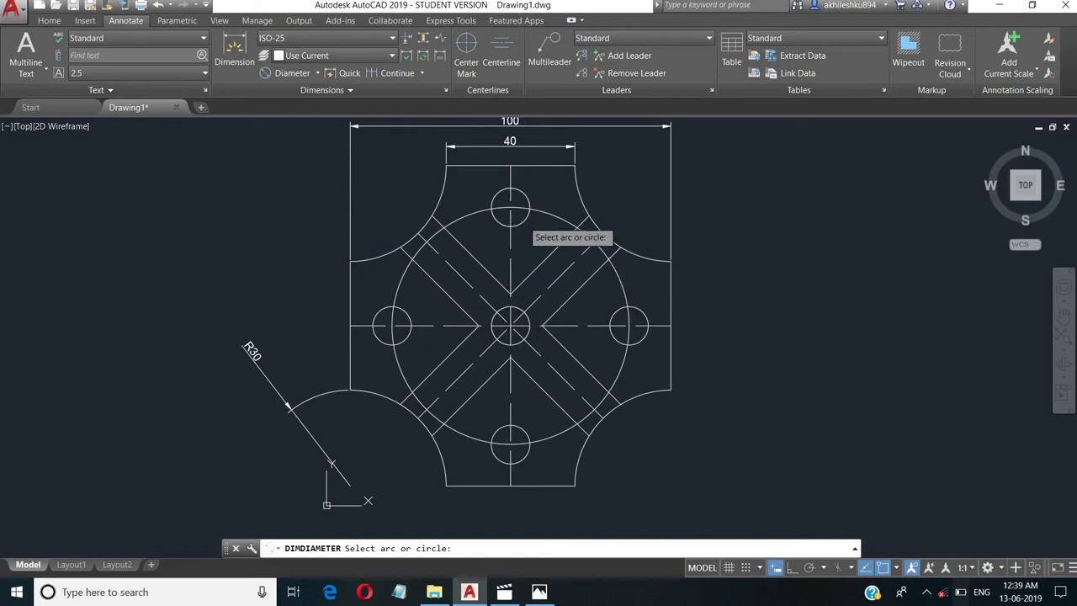
click(523, 221)
click(736, 195)
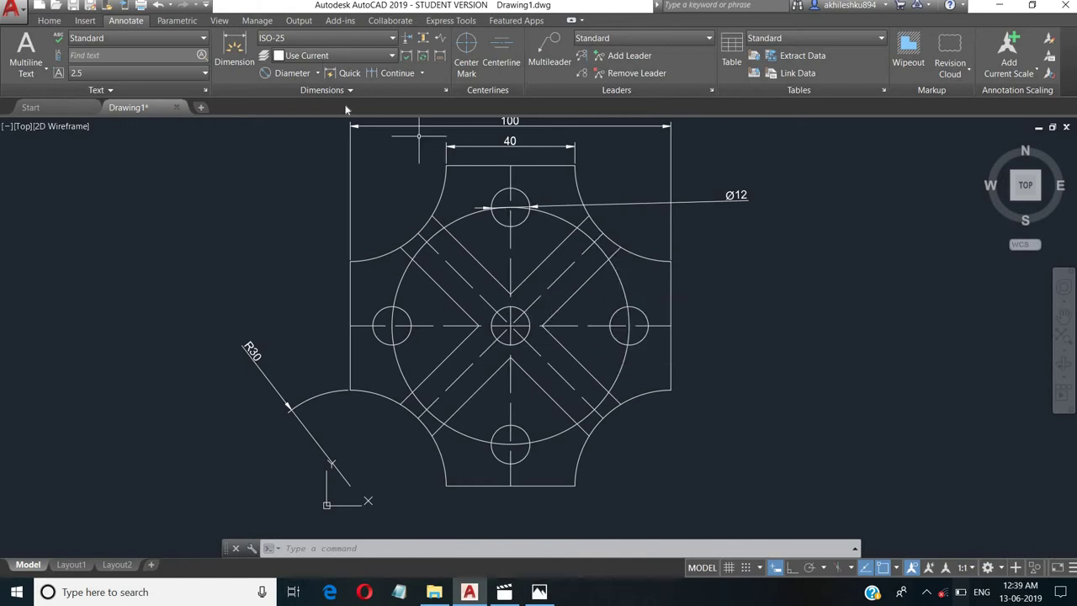
click(318, 73)
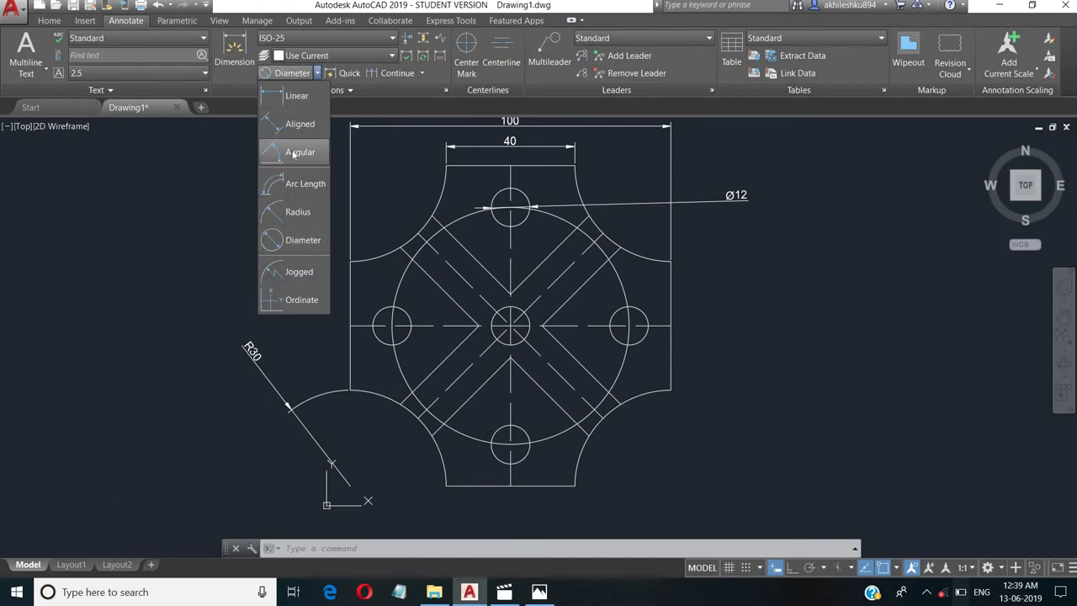
Add a 45° angular dimension between the horizontal centre line and the diagonal line
click(295, 152)
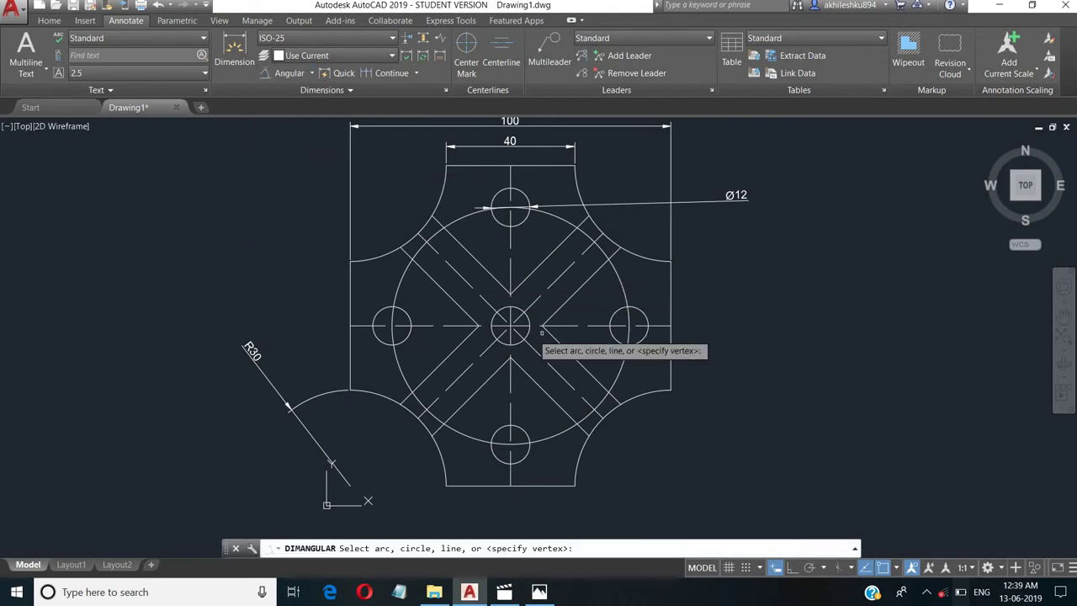
click(569, 325)
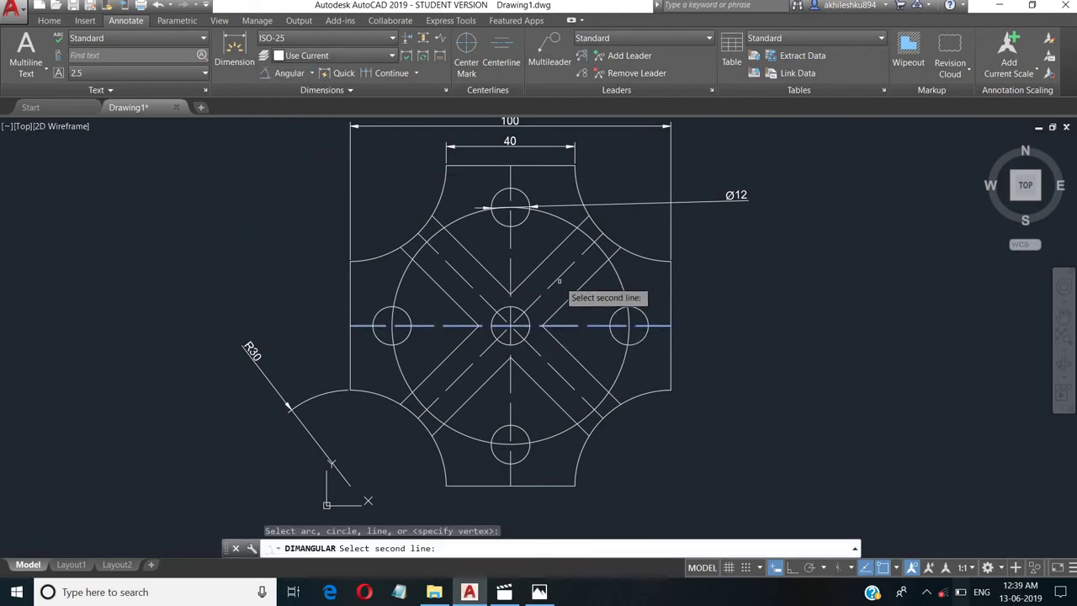
click(557, 279)
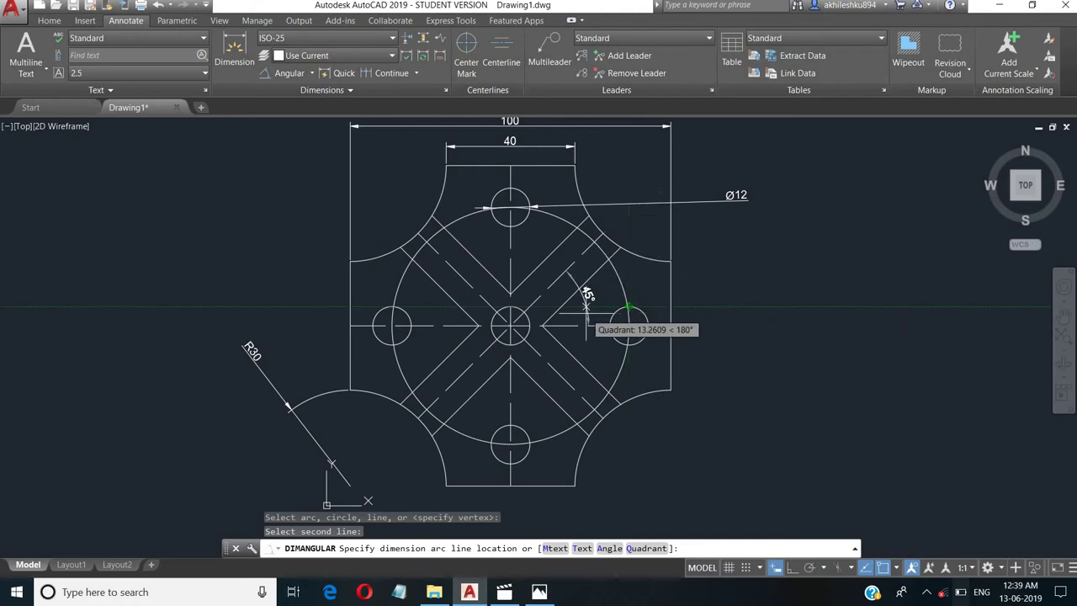
click(581, 313)
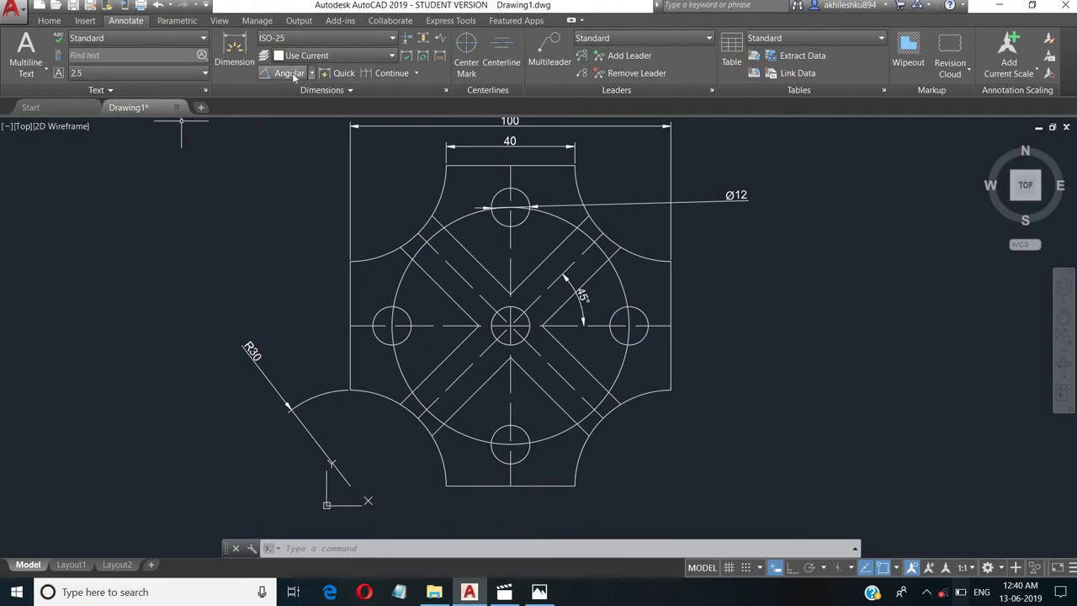
click(231, 49)
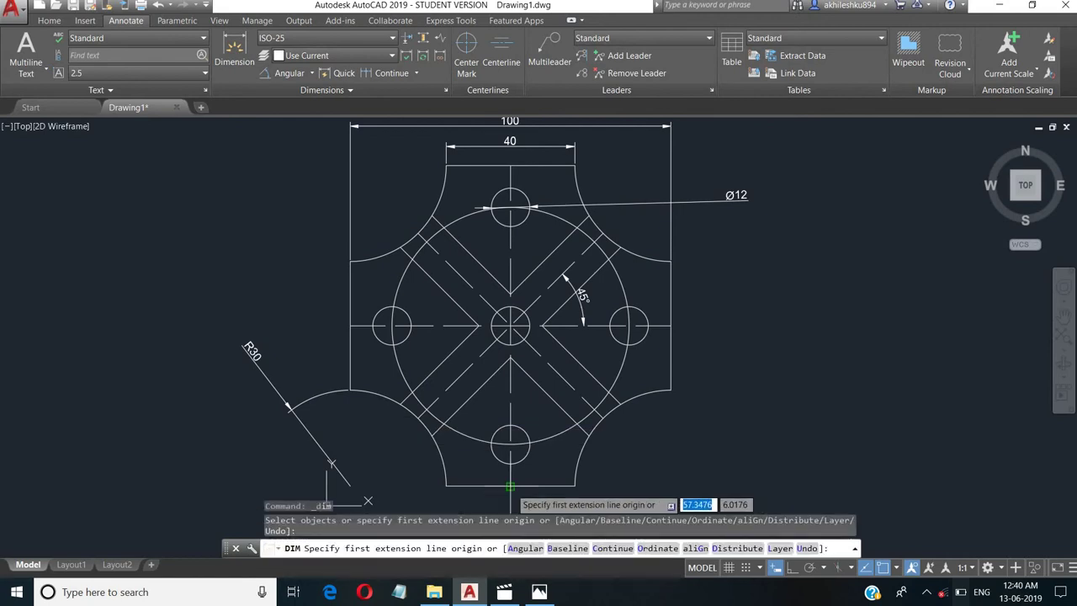
Dimension the 50 length along the bottom and the 14 width of the upper-left band
click(510, 486)
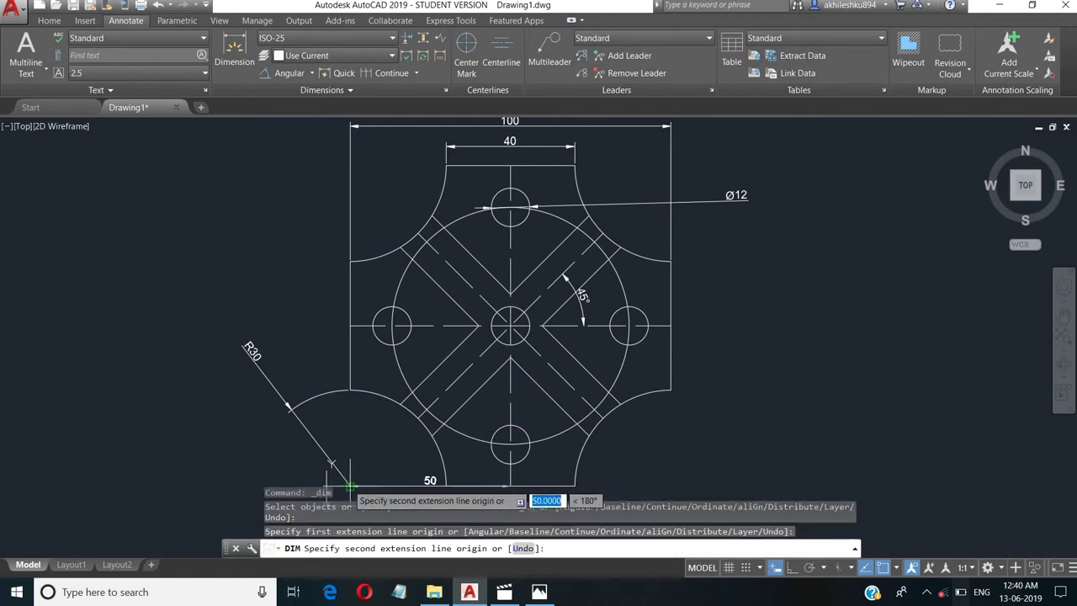
click(350, 487)
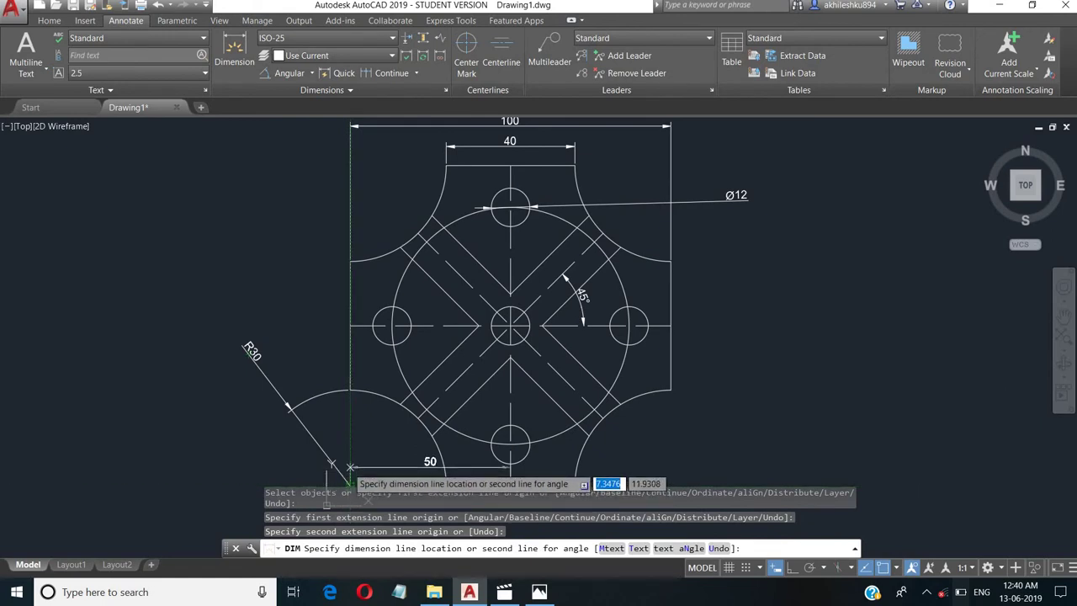
click(351, 465)
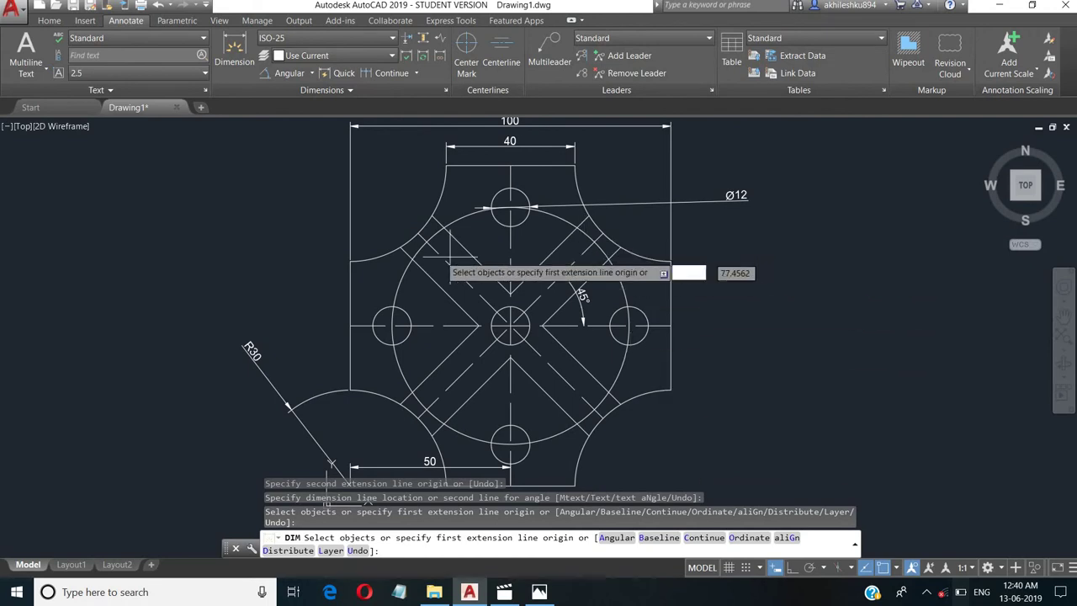
click(402, 246)
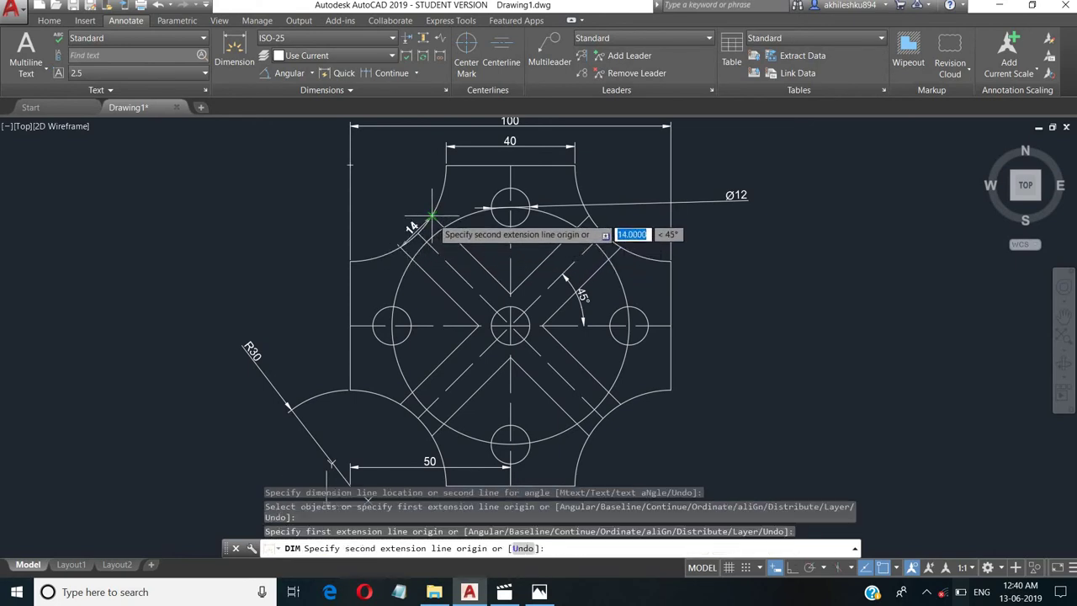
click(430, 217)
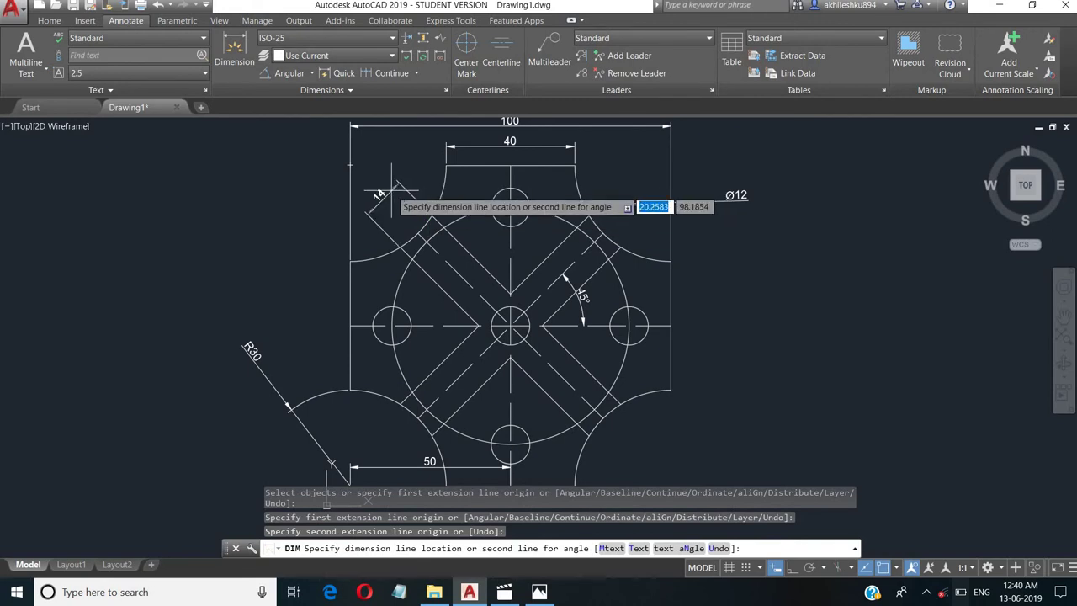
click(395, 188)
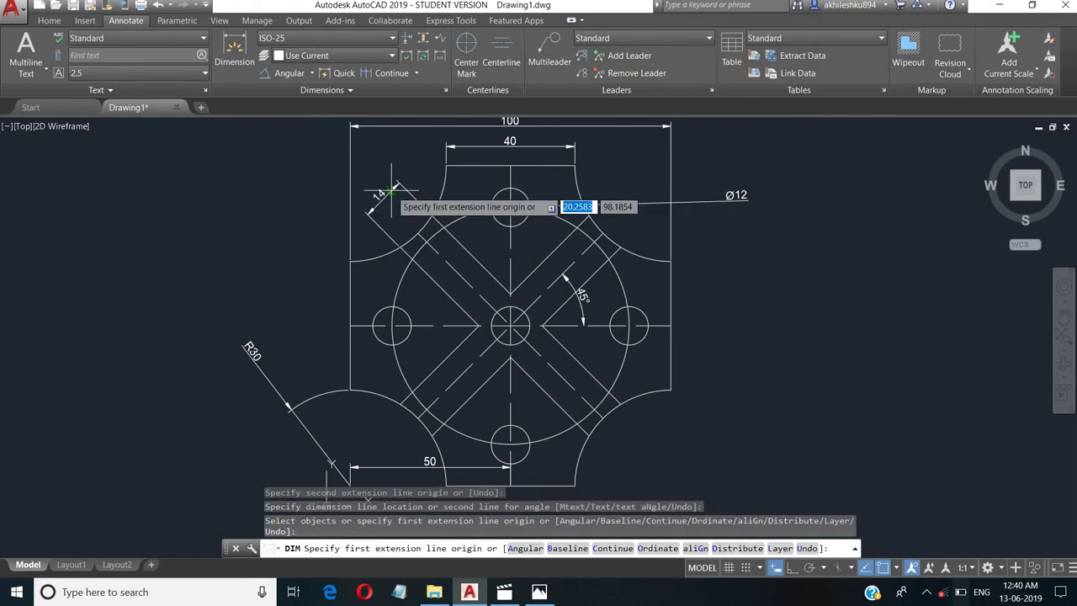
key(Return)
Abandon a wrong pick, then dimension the 7 gap by the lower-right arc
click(589, 436)
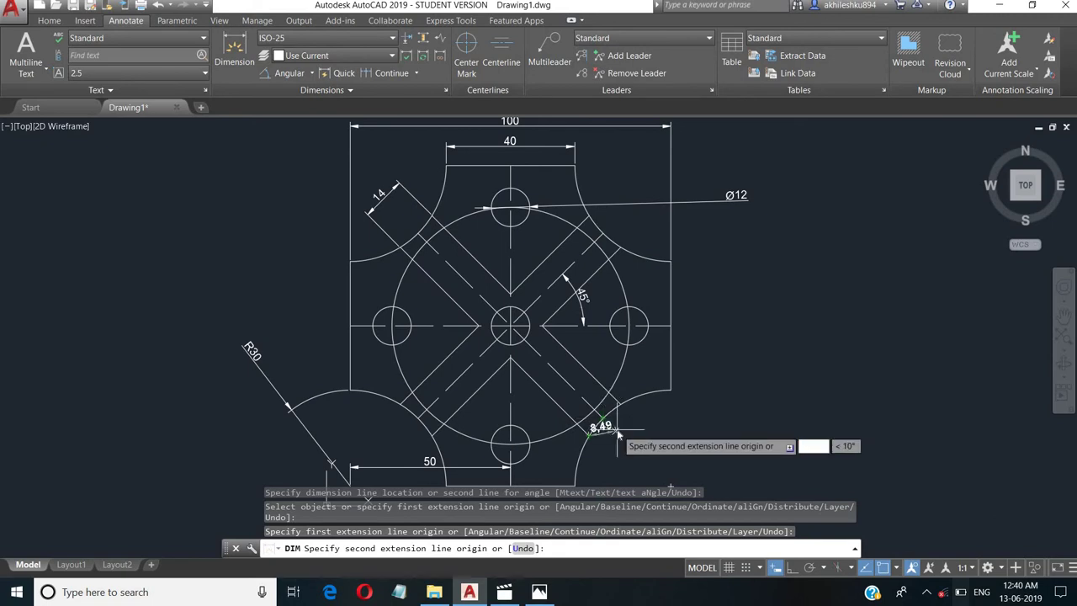
right_click(618, 430)
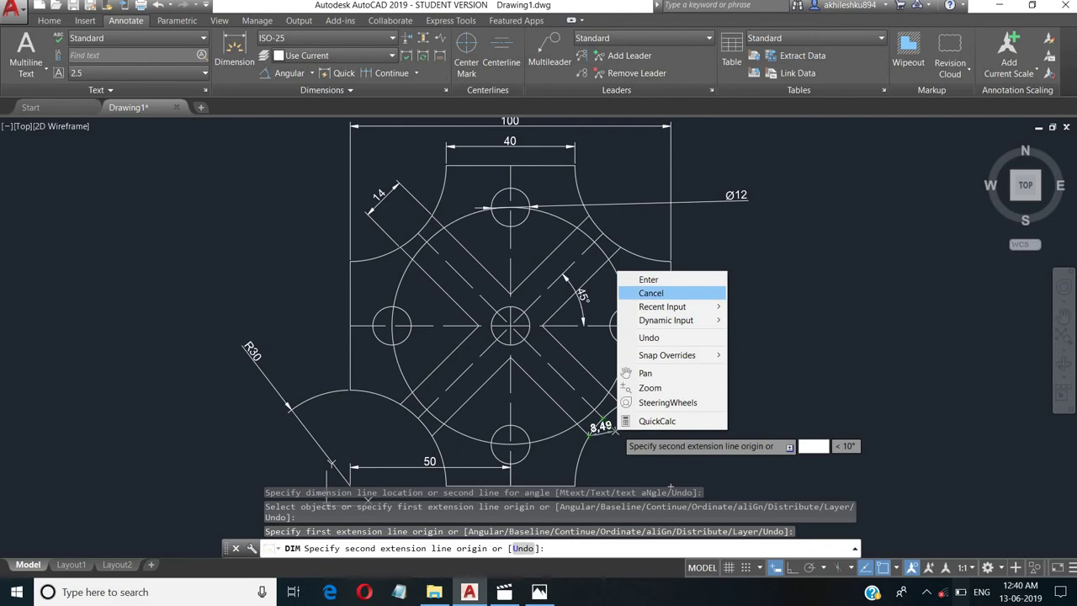
click(665, 293)
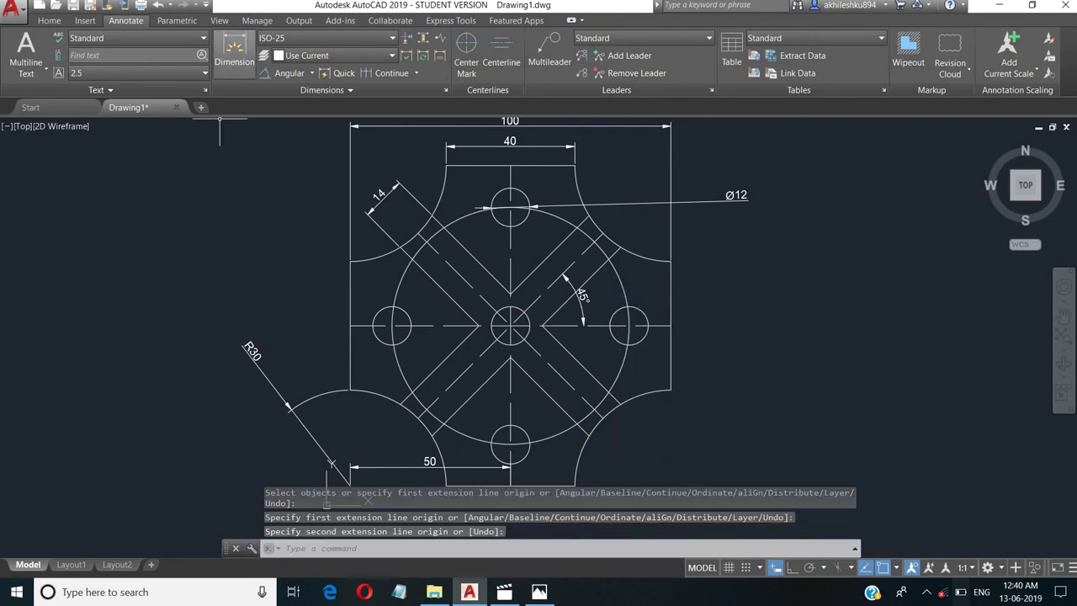
click(603, 418)
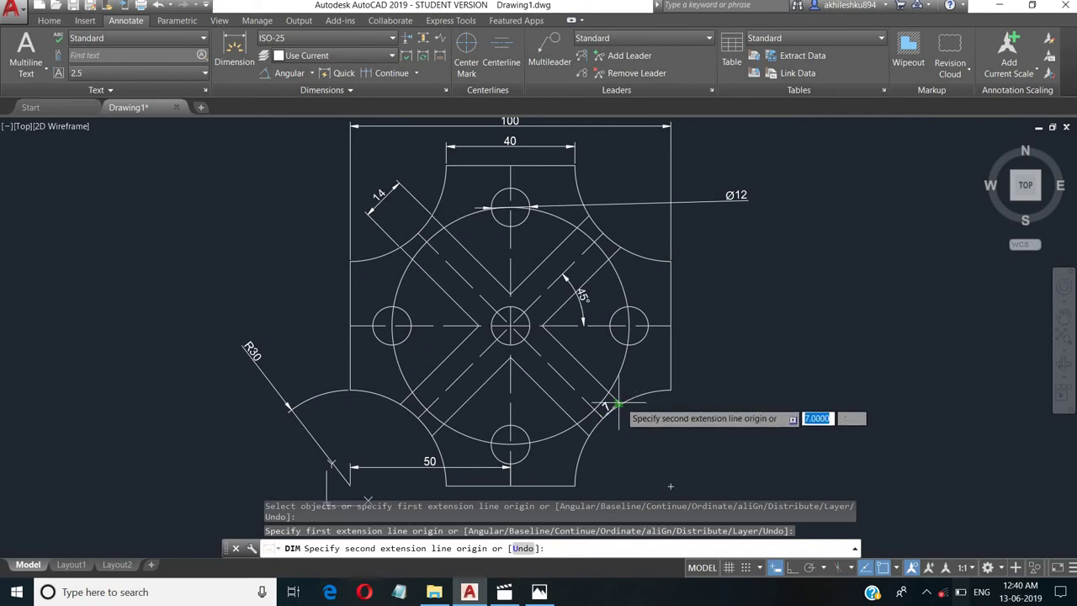
click(618, 402)
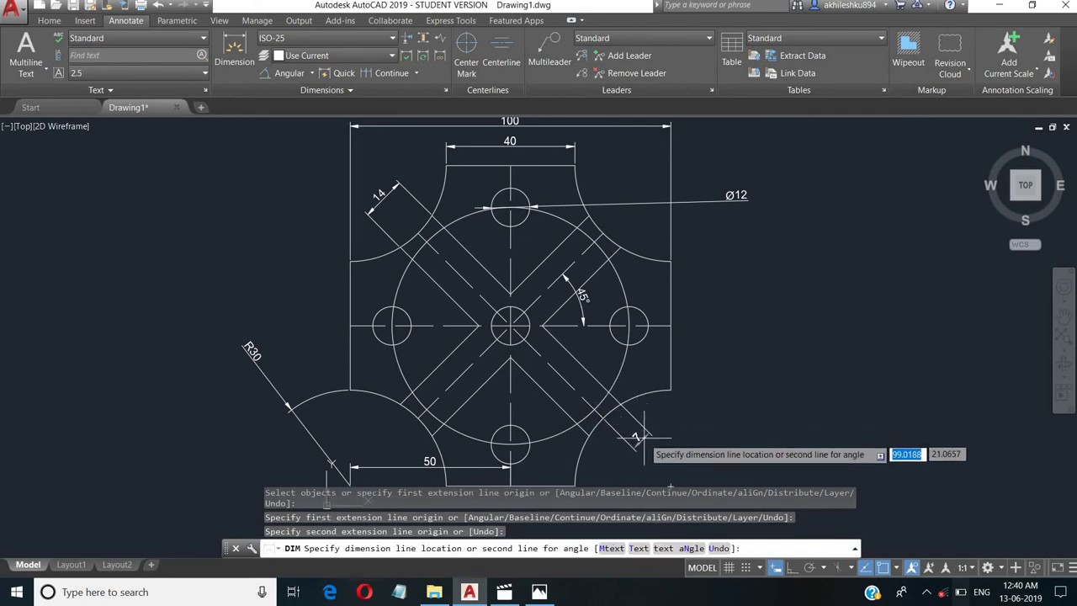
click(643, 438)
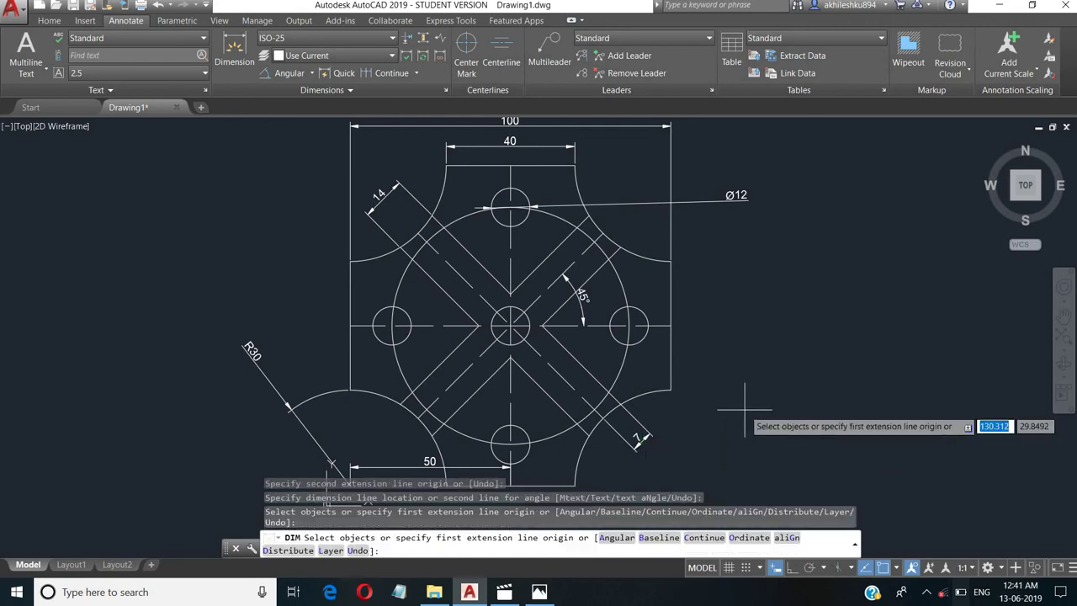
Restore AutoCAD down beside the Figure-III image and pan the dimensioned plate into view
click(1034, 6)
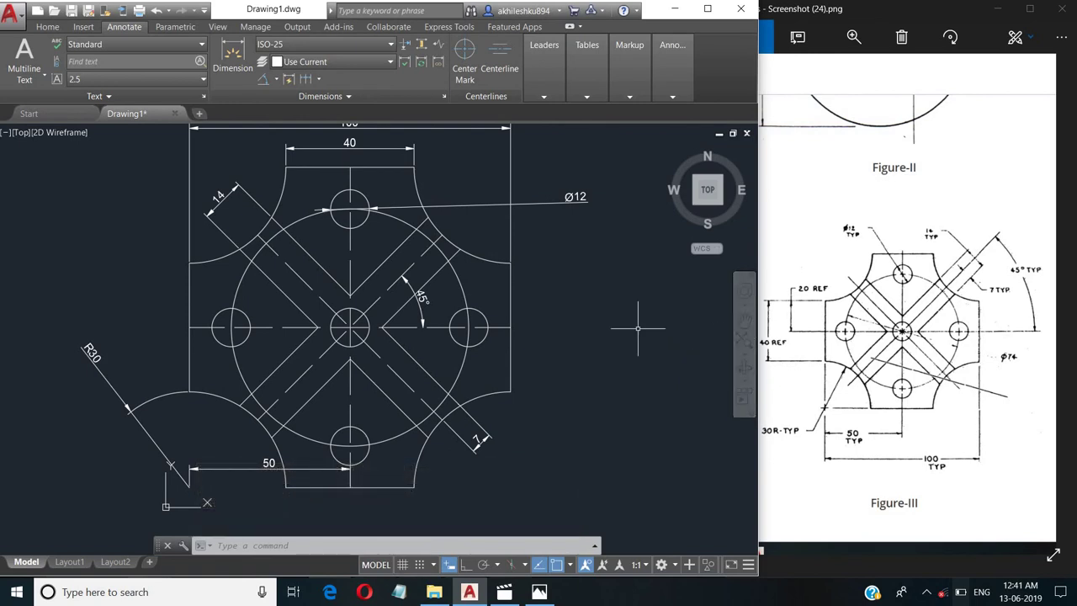
scroll(637, 328, down, 2)
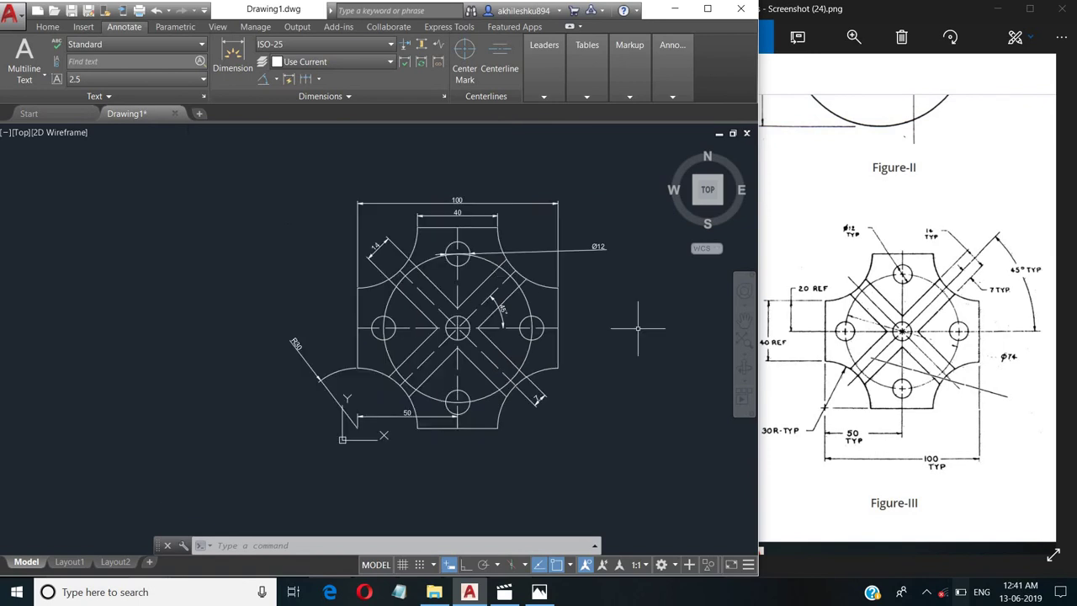
scroll(636, 328, up, 2)
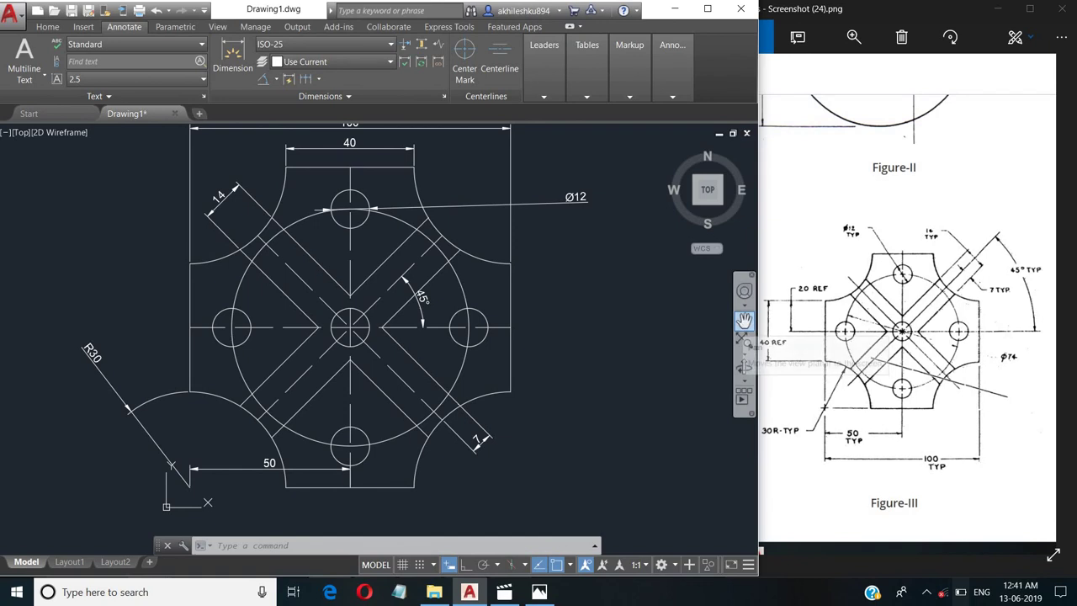
click(745, 325)
drag(638, 266, 617, 270)
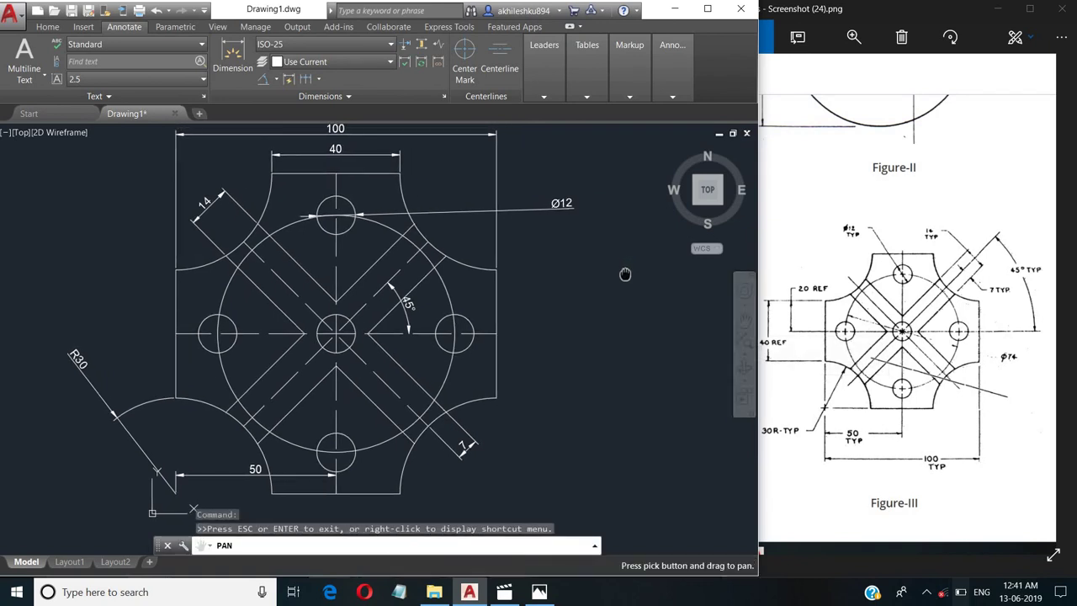
drag(617, 270, 612, 272)
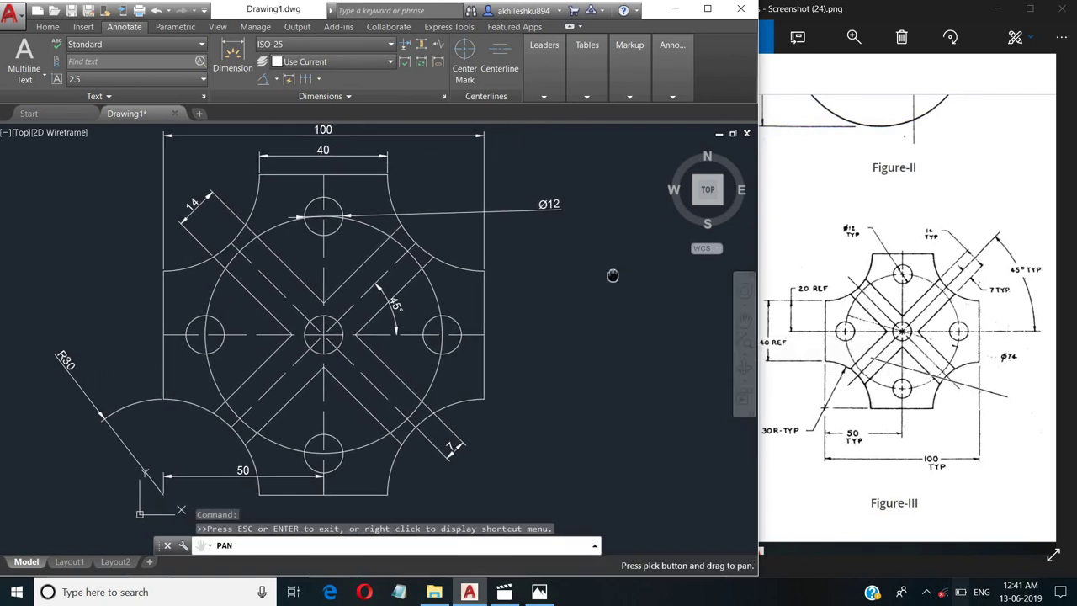